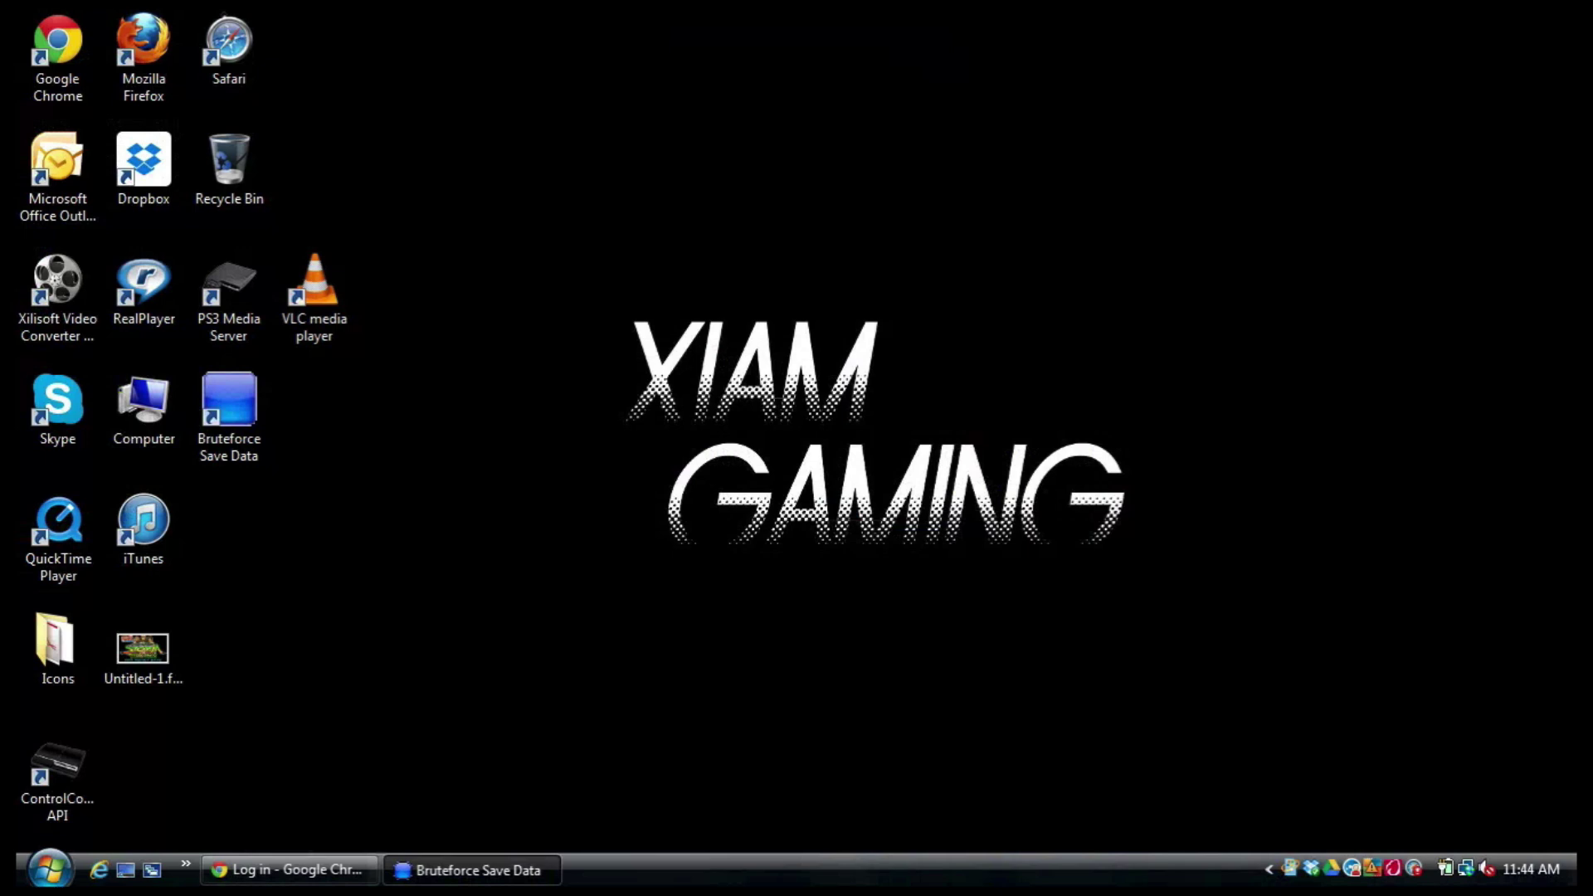
Switch to Bruteforce Save Data and select the KINGDOM HEARTS FINAL MIX save BLES02070-BISLPM66675FM in the save list.
{"action": "left_click", "coordinate": [473, 869]}
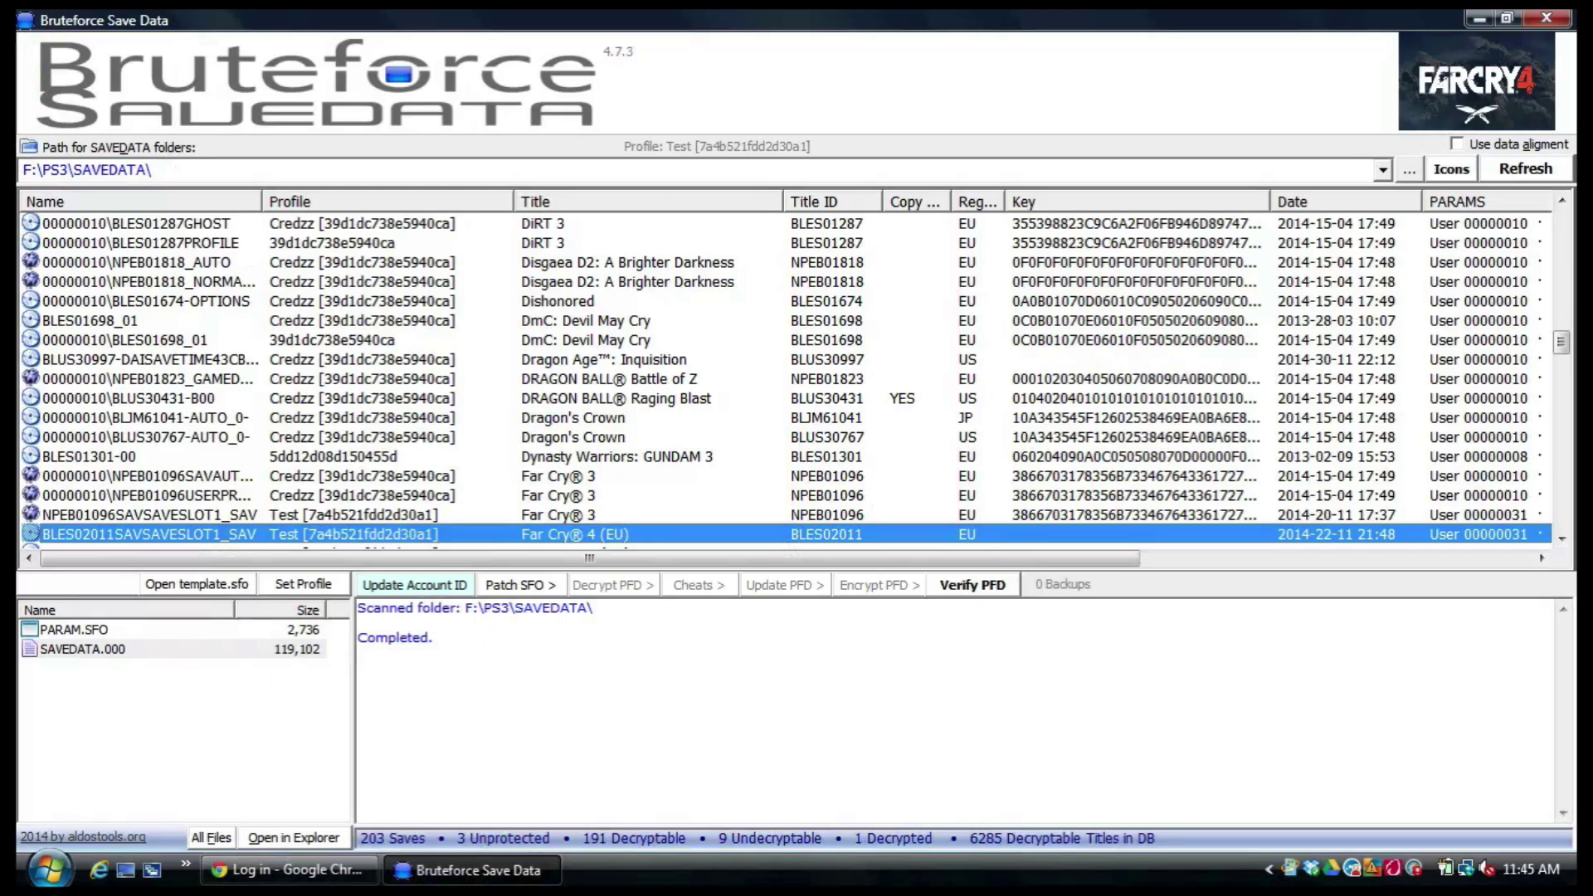
{"action": "scroll", "coordinate": [572, 452], "scroll_direction": "down", "scroll_amount": 2}
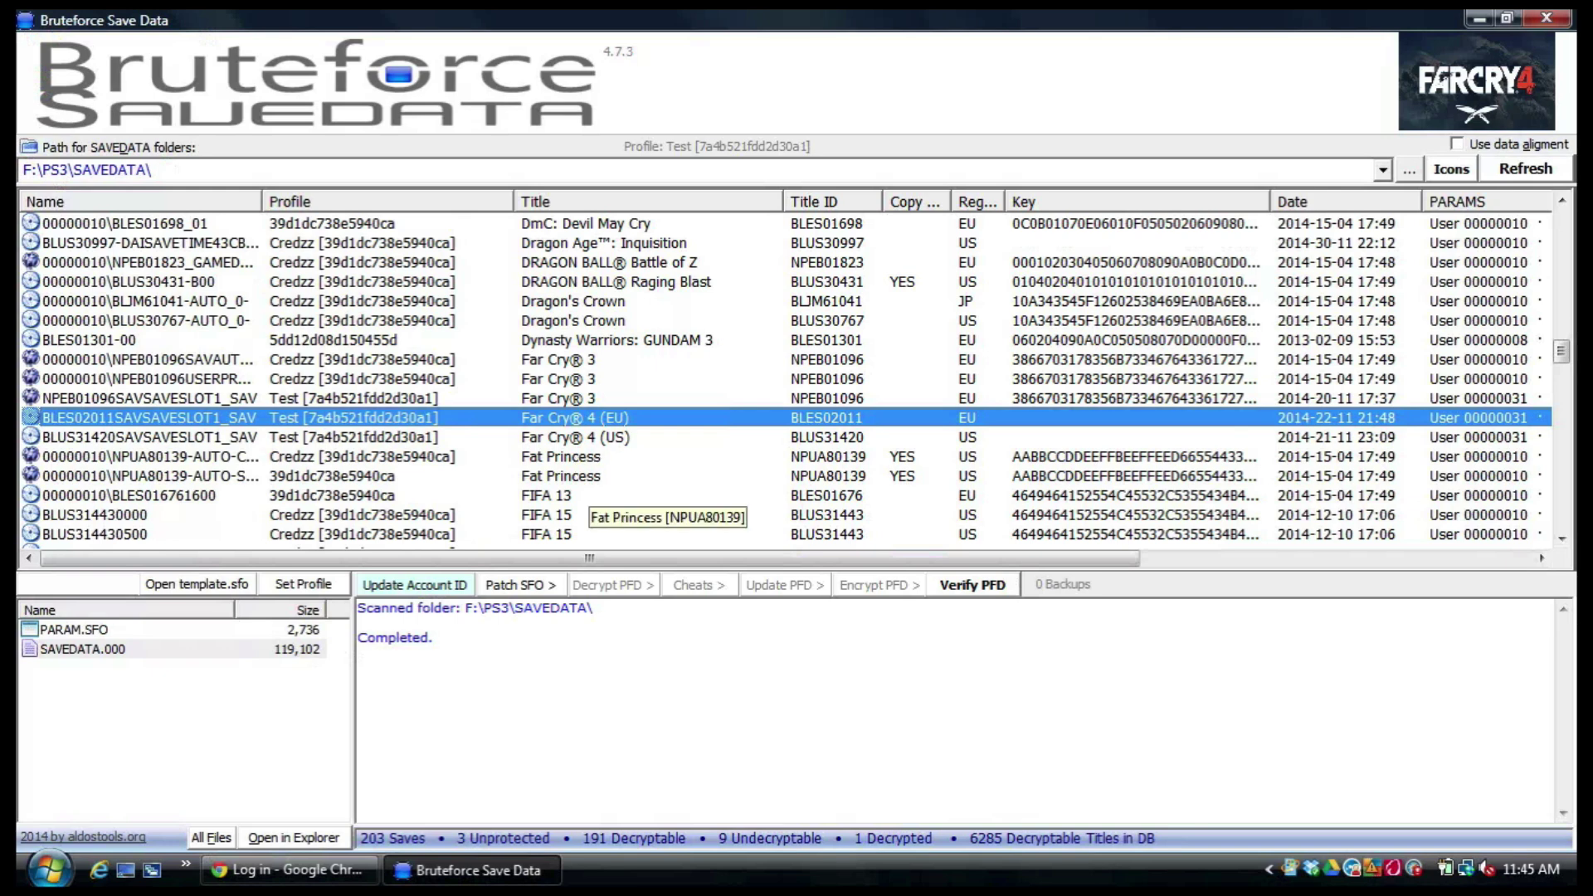
{"action": "scroll", "coordinate": [581, 497], "scroll_direction": "down", "scroll_amount": 3}
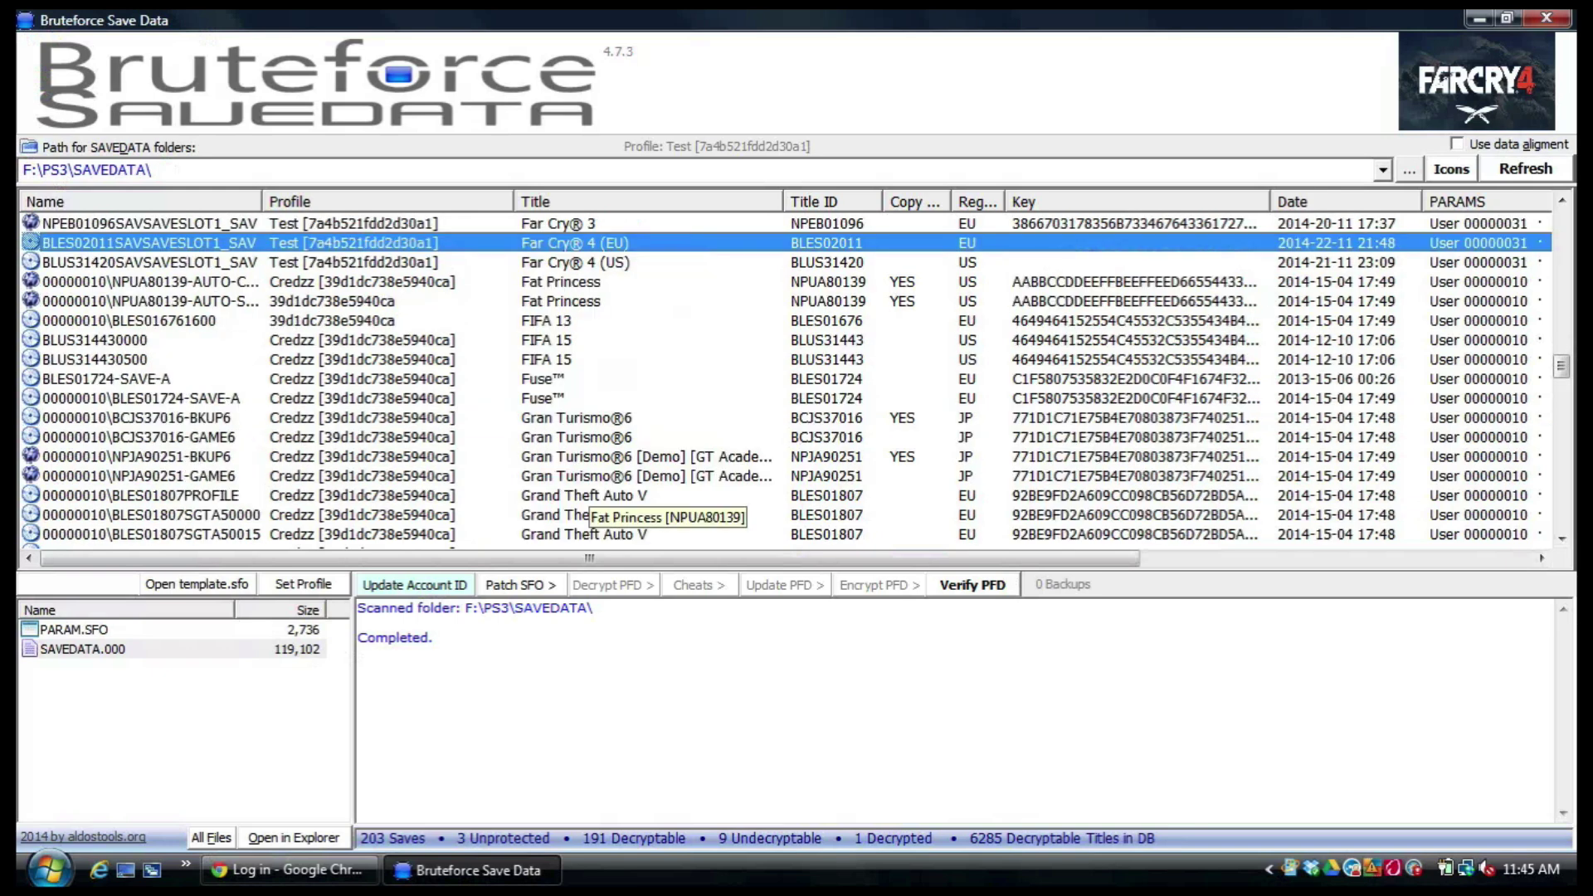
{"action": "scroll", "coordinate": [589, 498], "scroll_direction": "down", "scroll_amount": 6}
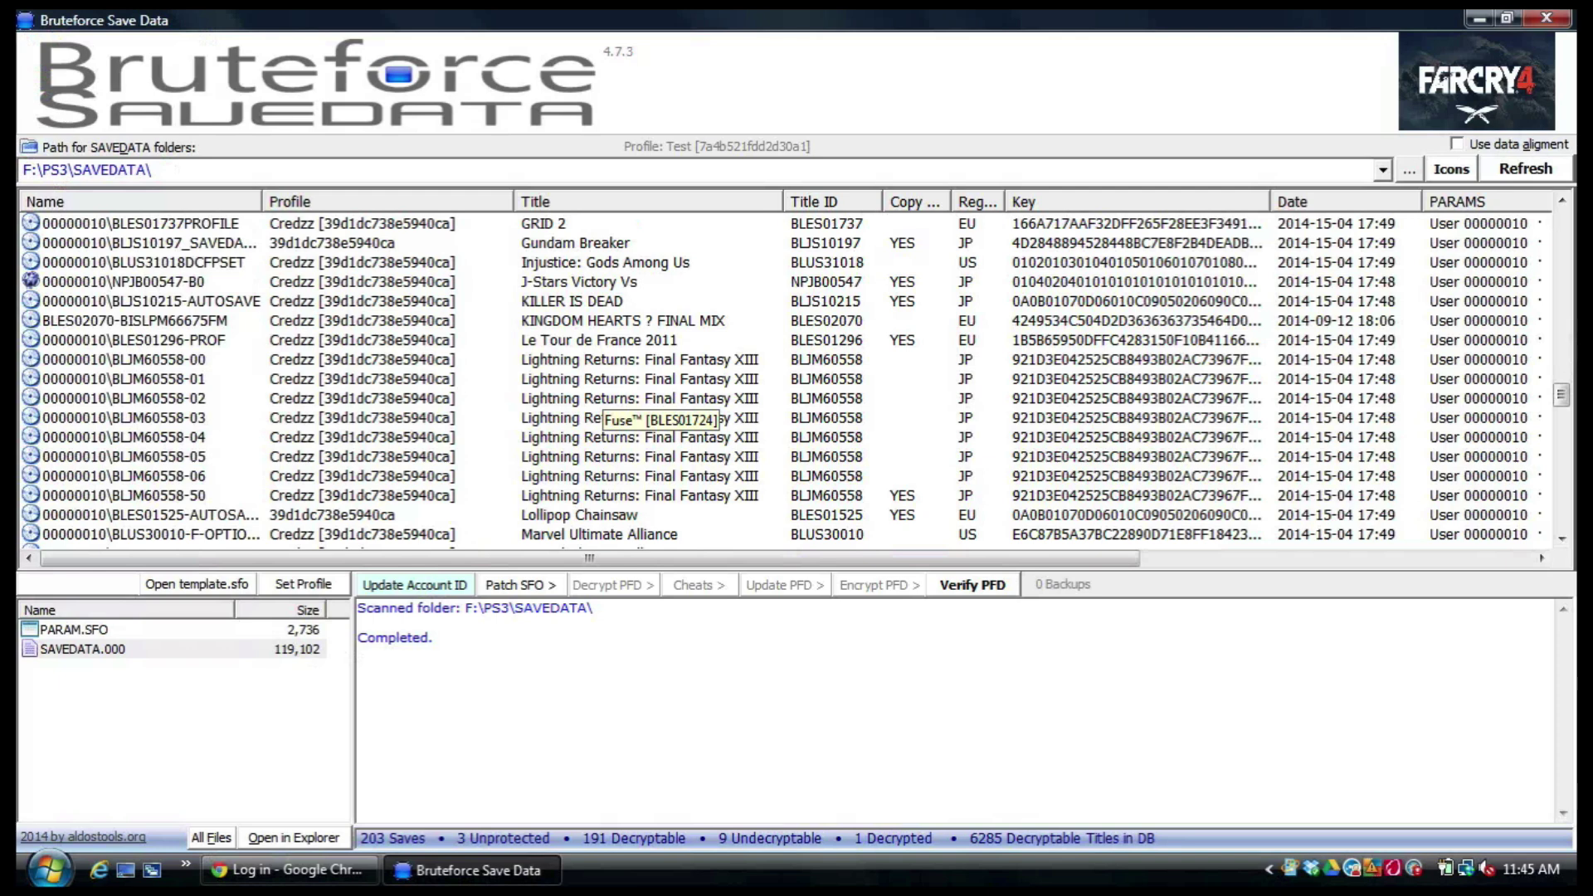
{"action": "left_click", "coordinate": [535, 322]}
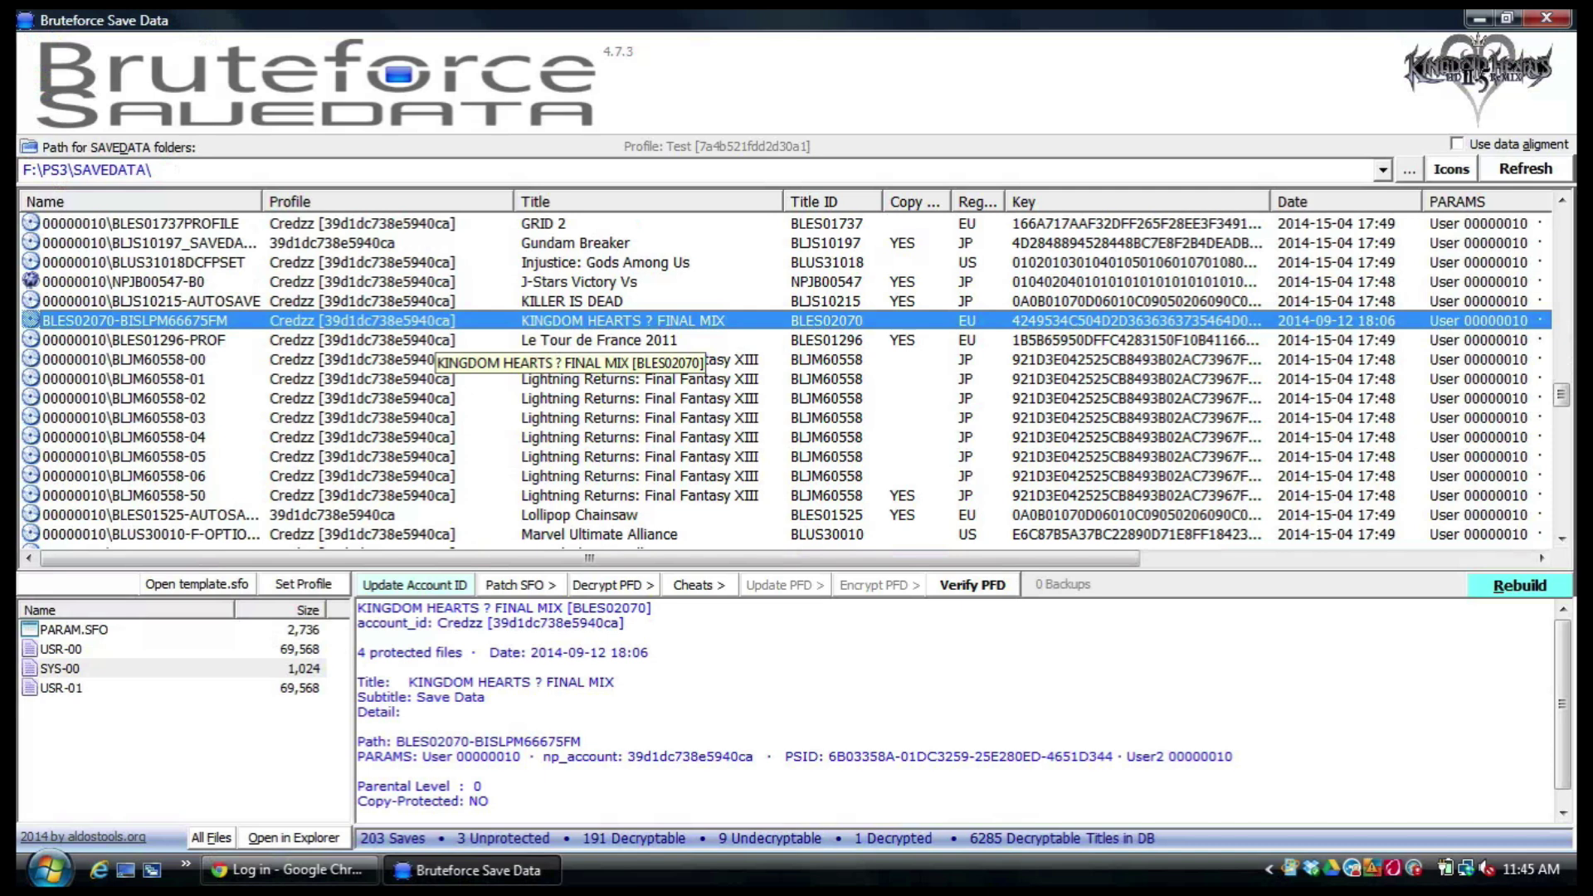
Decrypt the PFD-protected files USR-00, SYS-00 and USR-01 of the selected KINGDOM HEARTS save.
{"action": "left_click", "coordinate": [612, 584]}
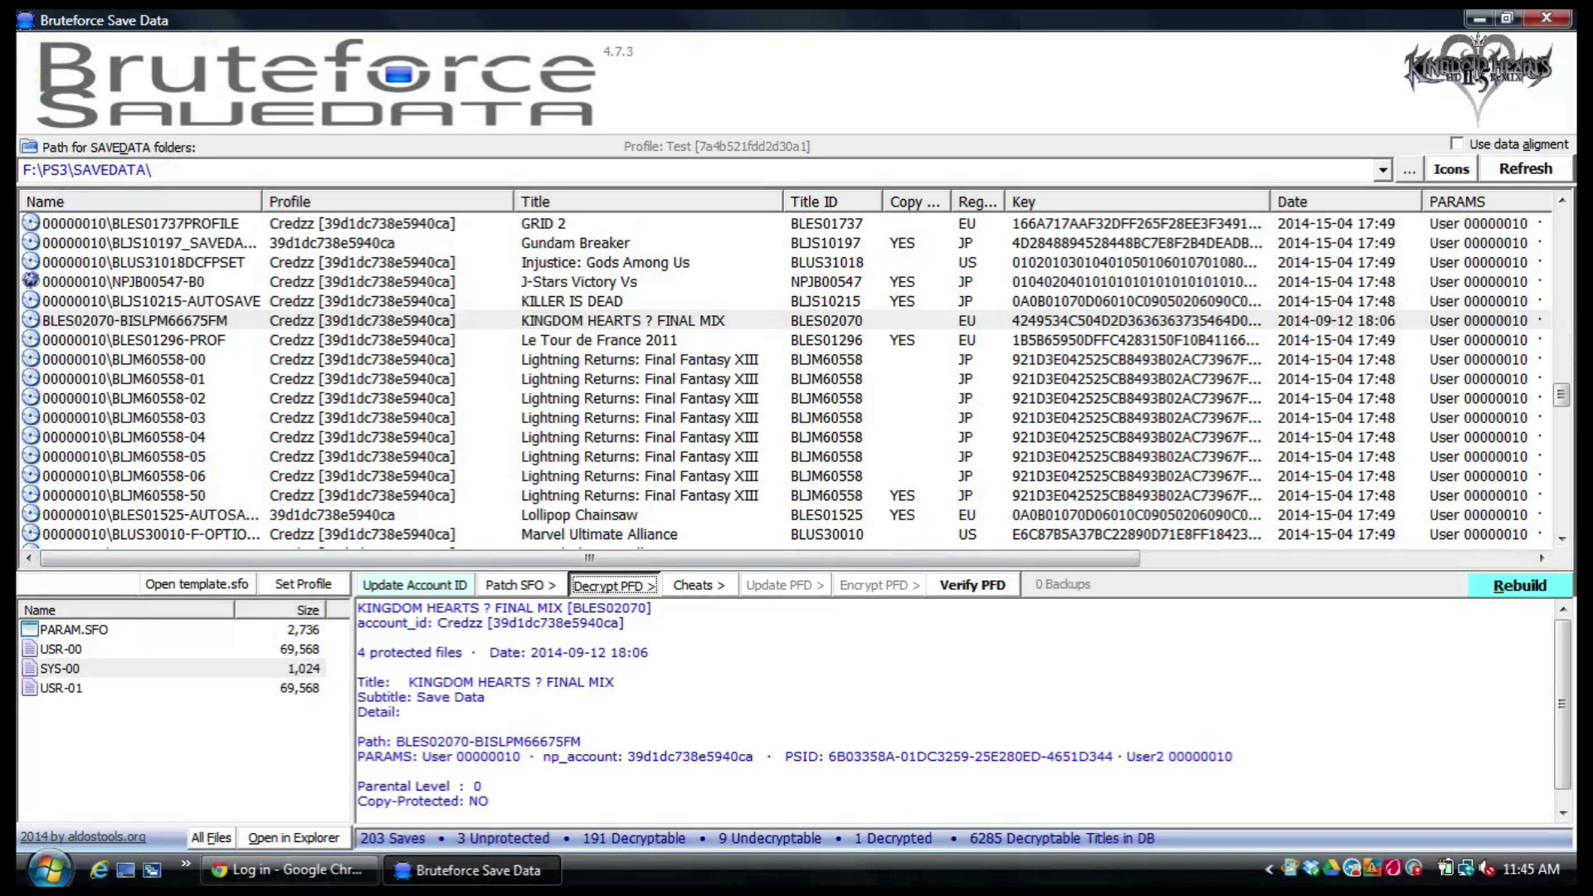
{"action": "left_click", "coordinate": [665, 613]}
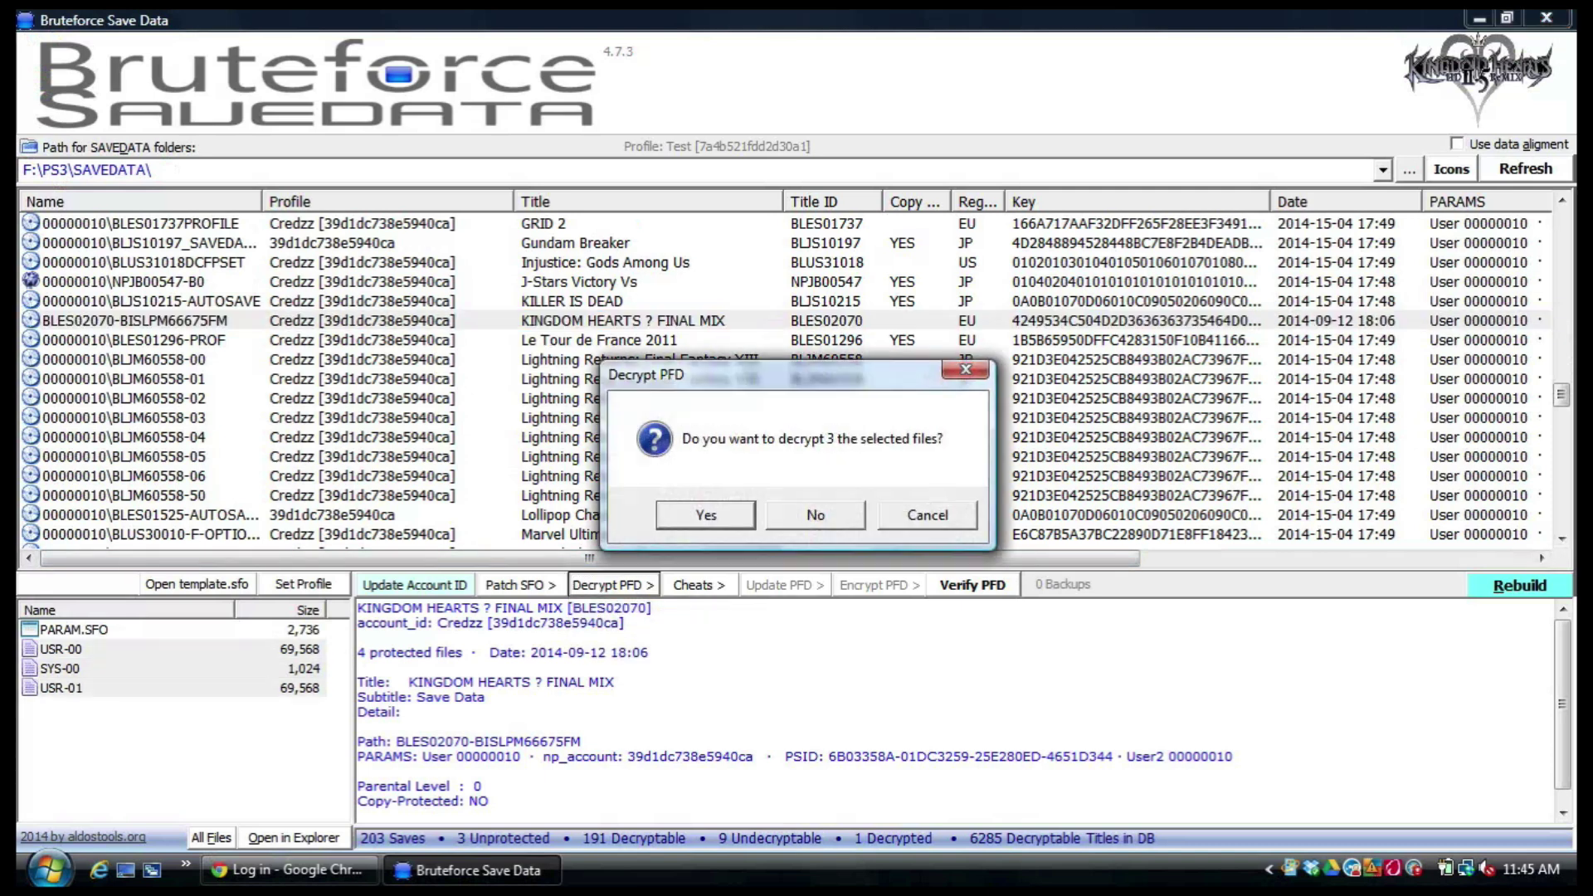
{"action": "key", "text": "Return"}
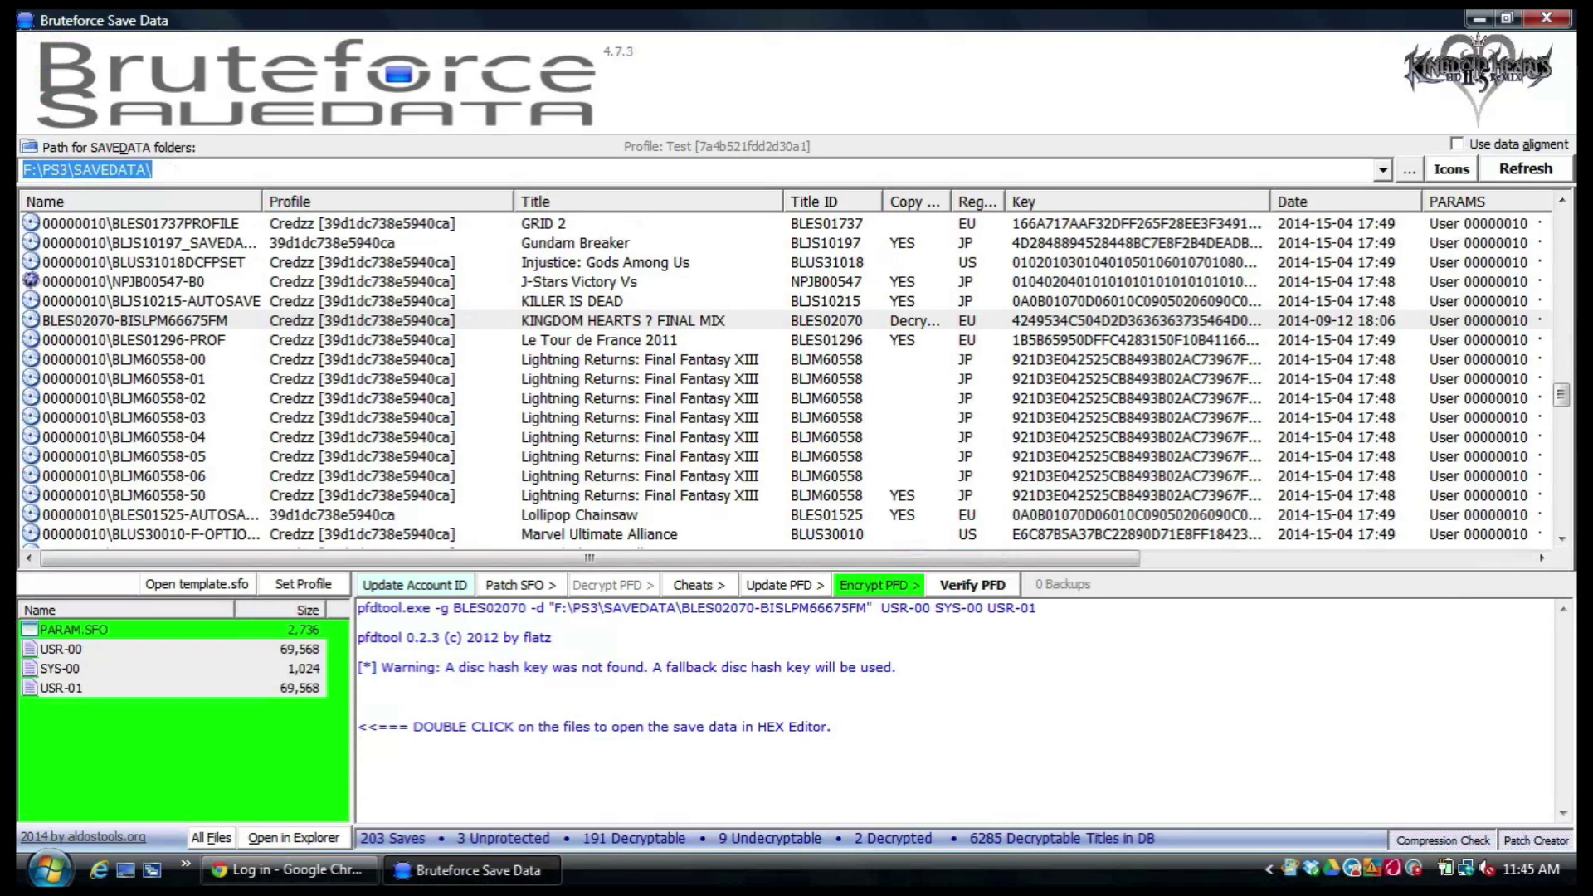
Delete the existing Unlock All Abilities cheat from the BLES02070 save patch and save the emptied cheat file.
{"action": "left_click", "coordinate": [698, 585]}
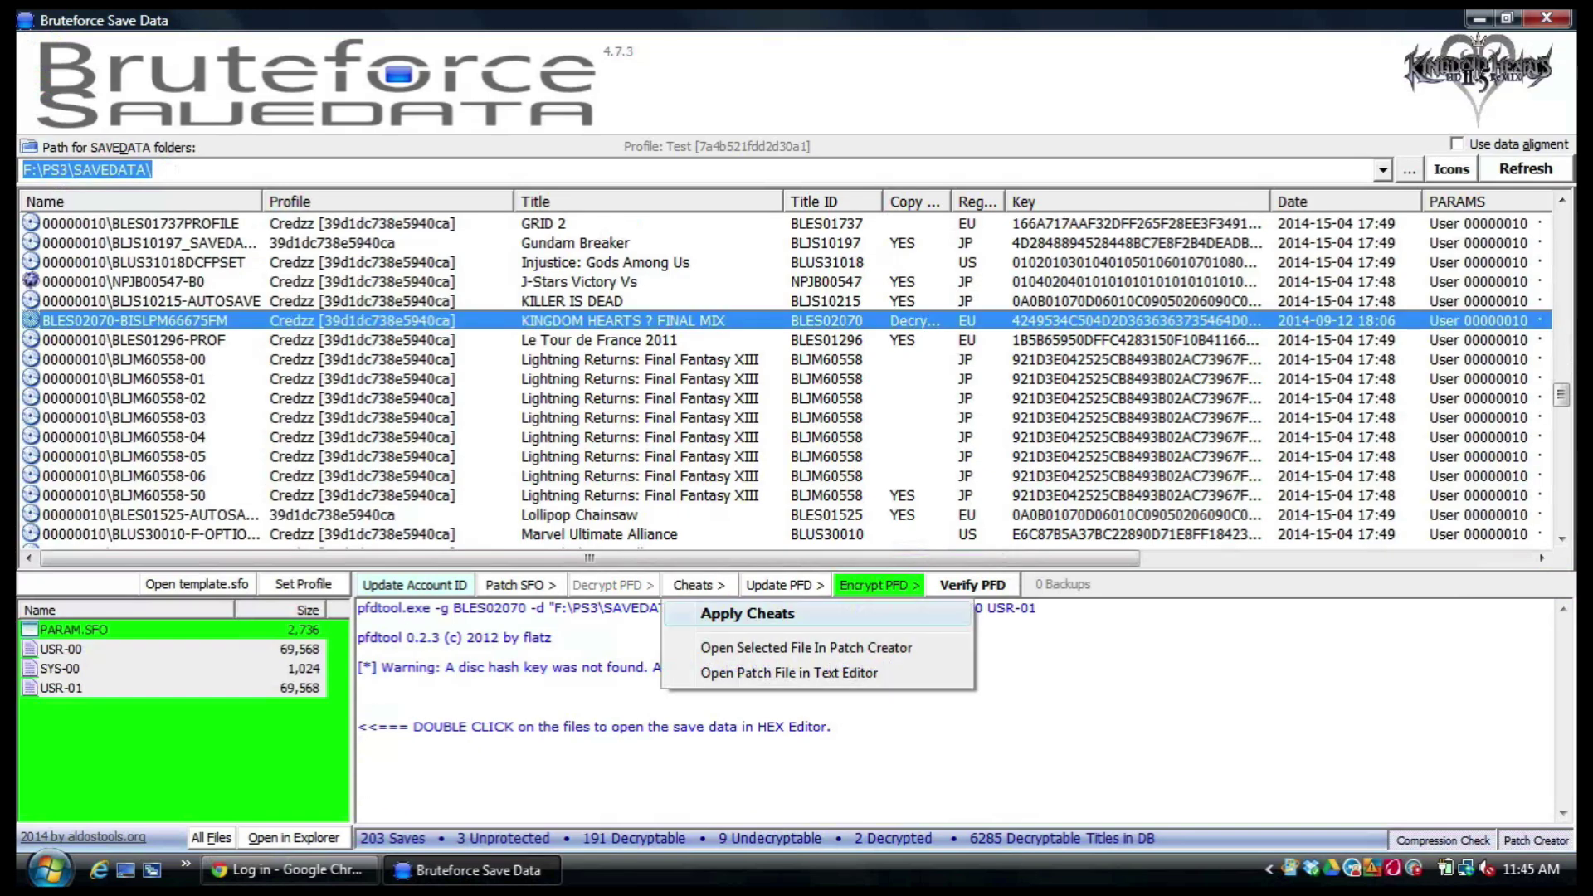
{"action": "left_click", "coordinate": [747, 613]}
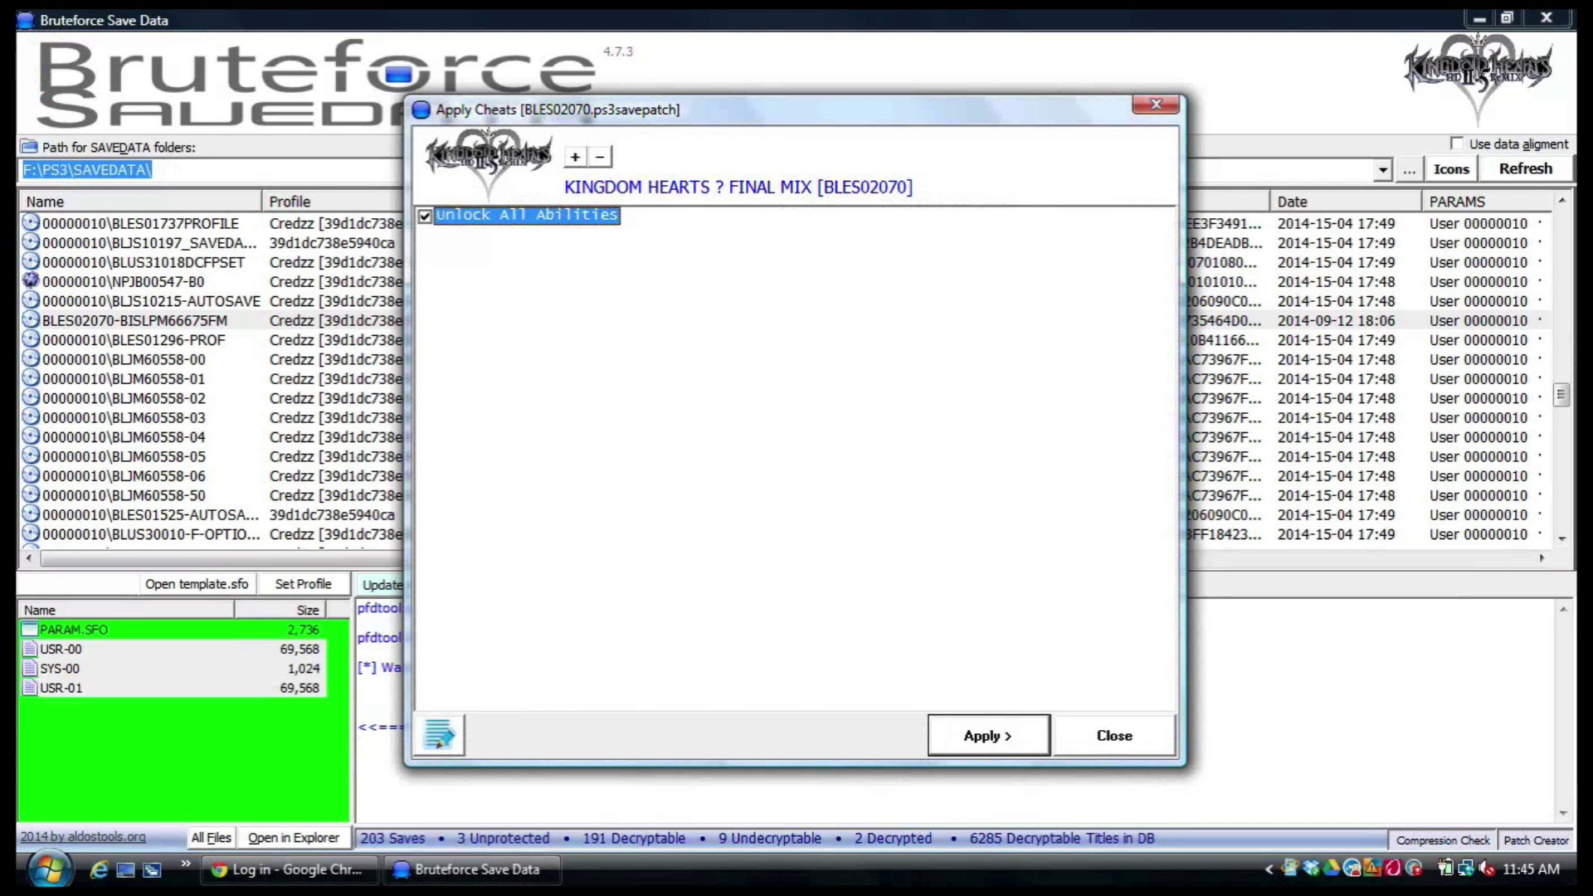
{"action": "left_click", "coordinate": [440, 734]}
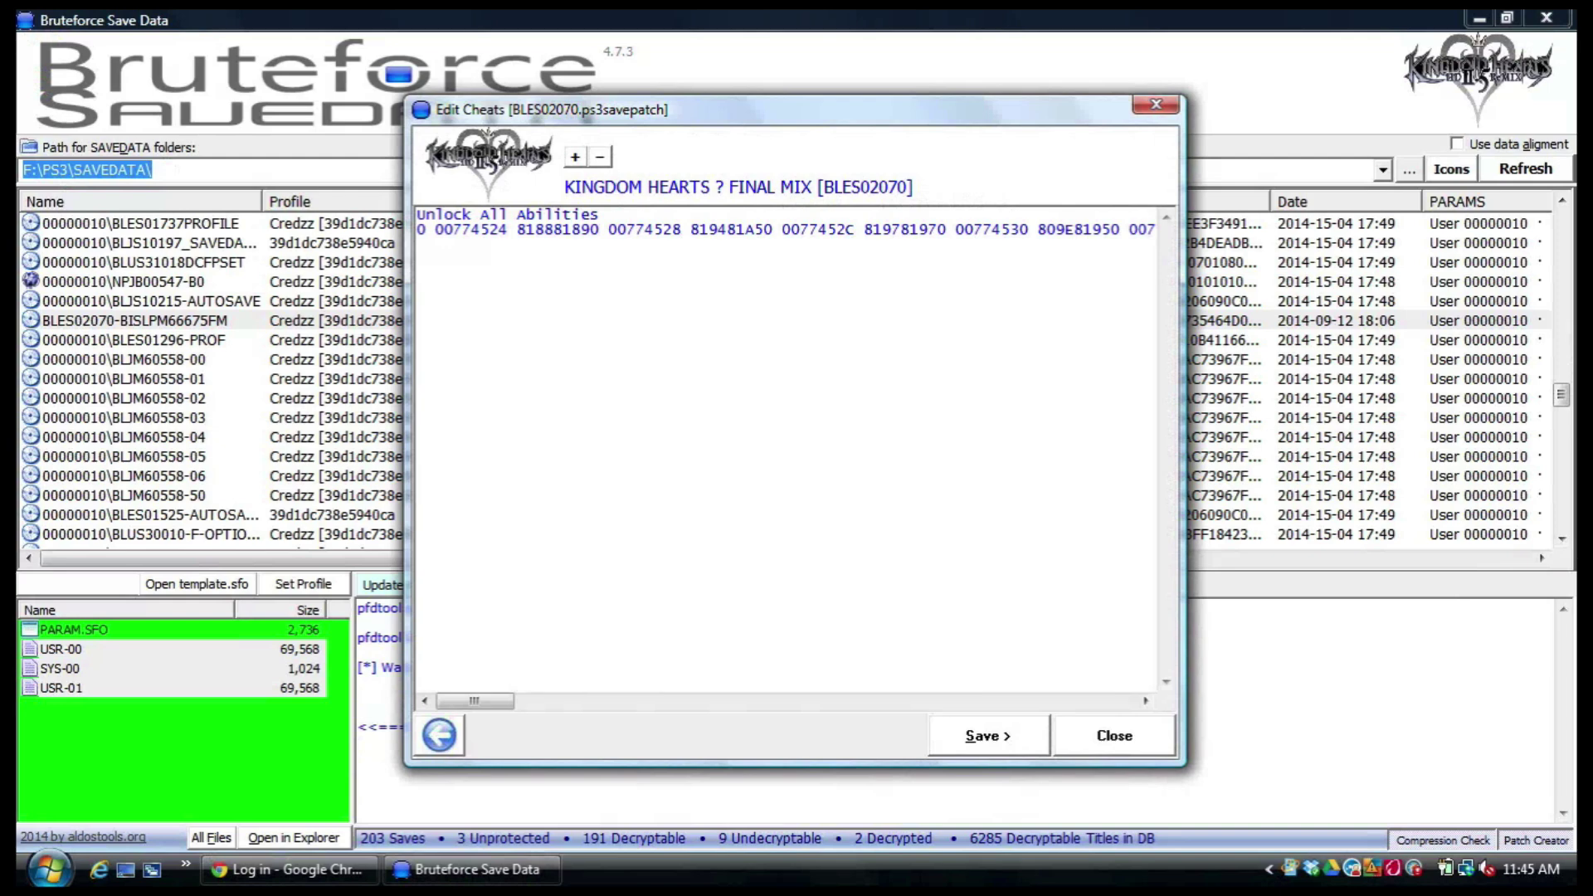
{"action": "left_click_drag", "start_coordinate": [418, 215], "coordinate": [1154, 229]}
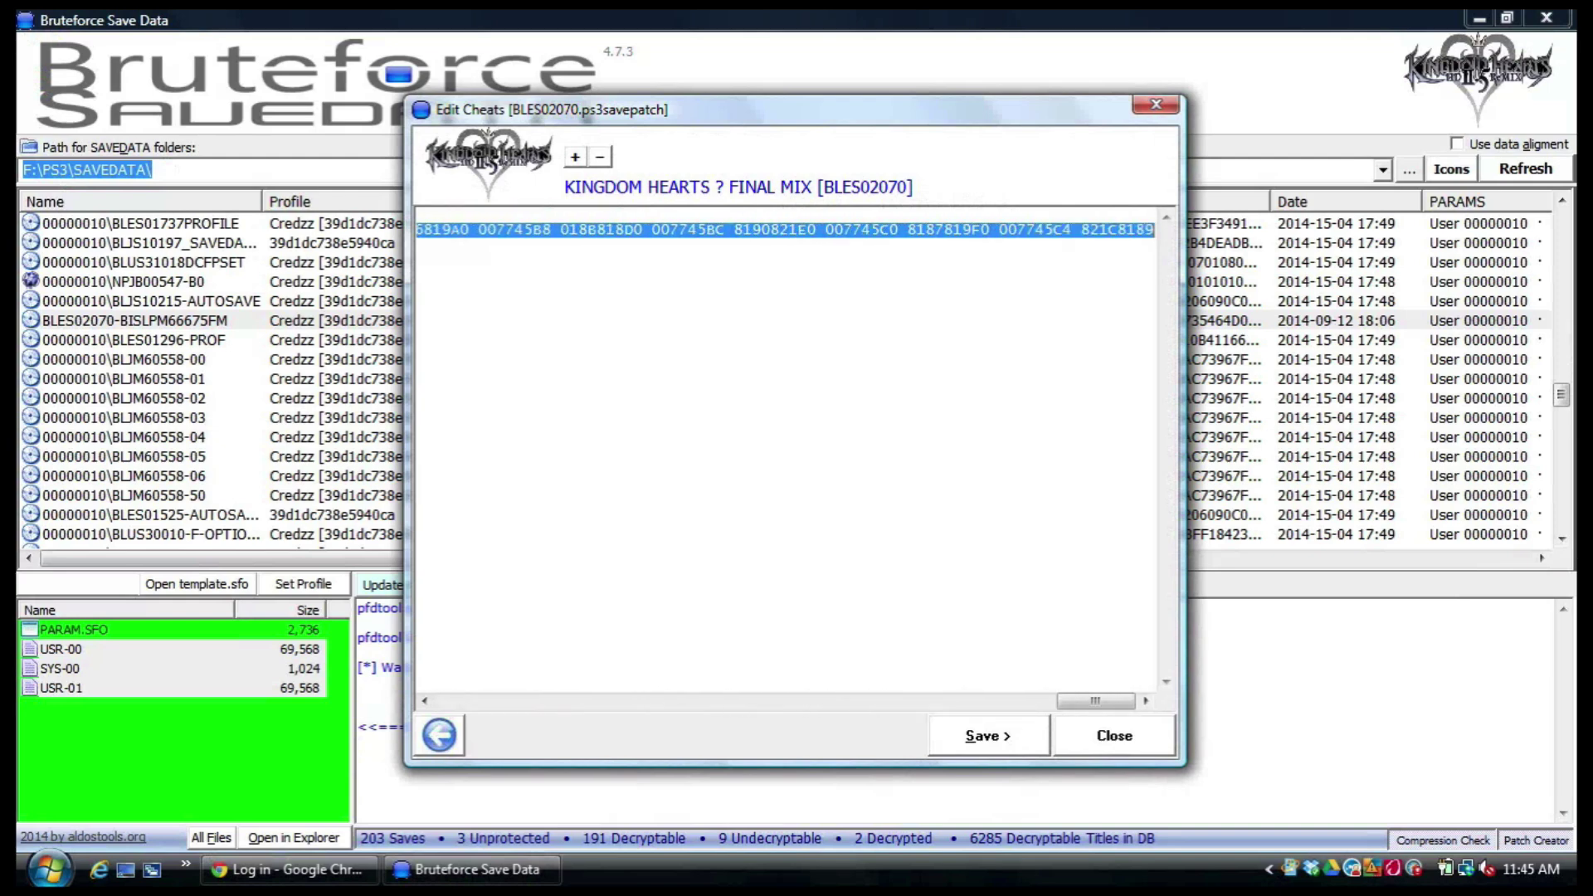
{"action": "key", "text": "Delete"}
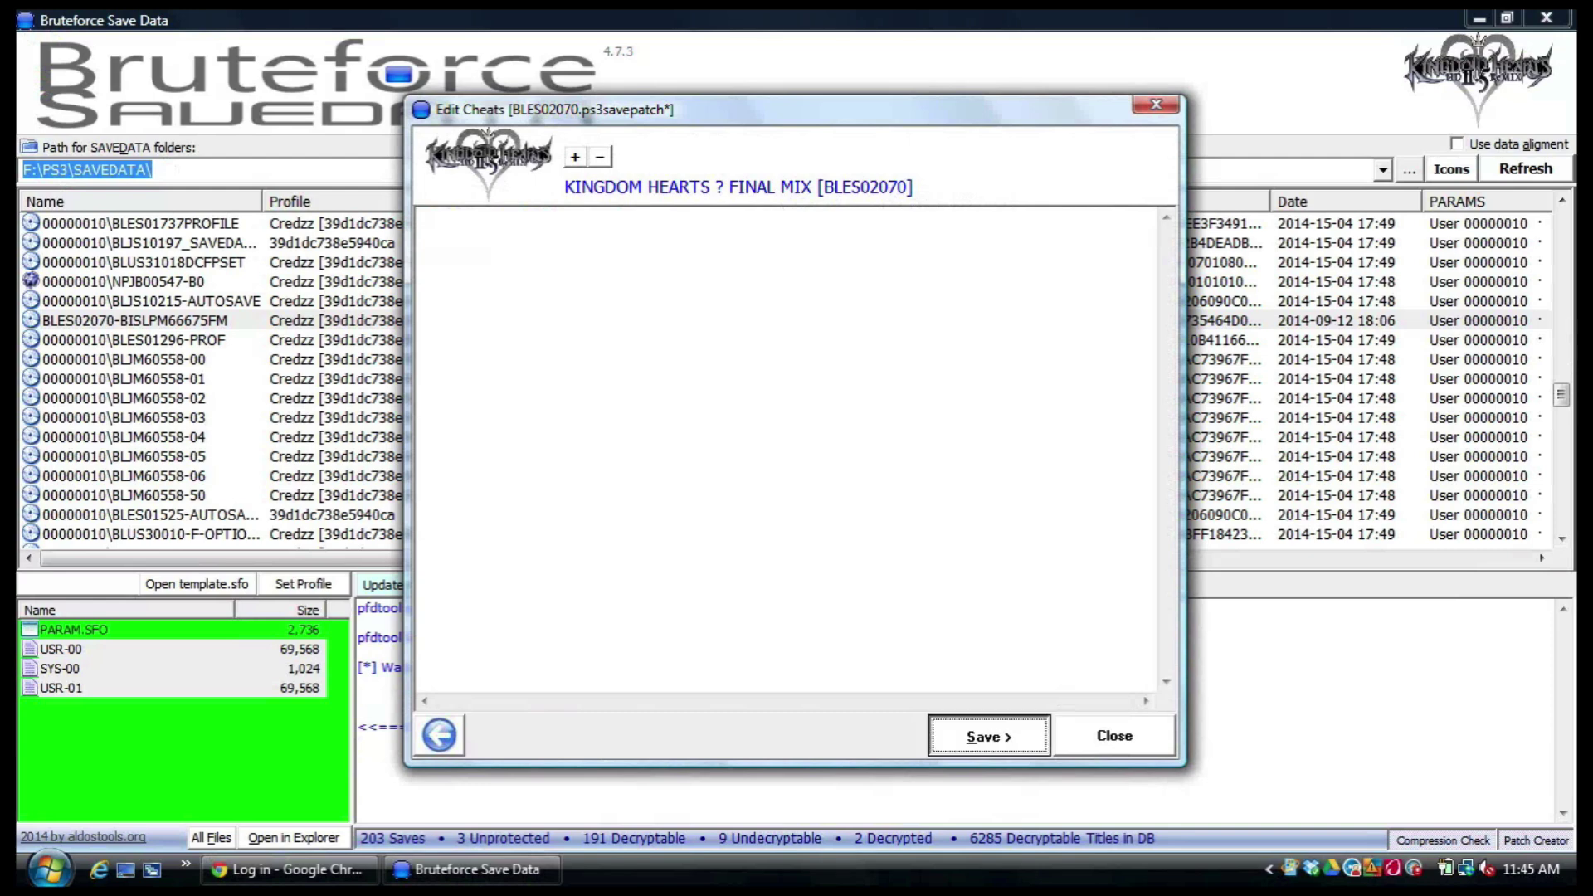
{"action": "left_click", "coordinate": [987, 735]}
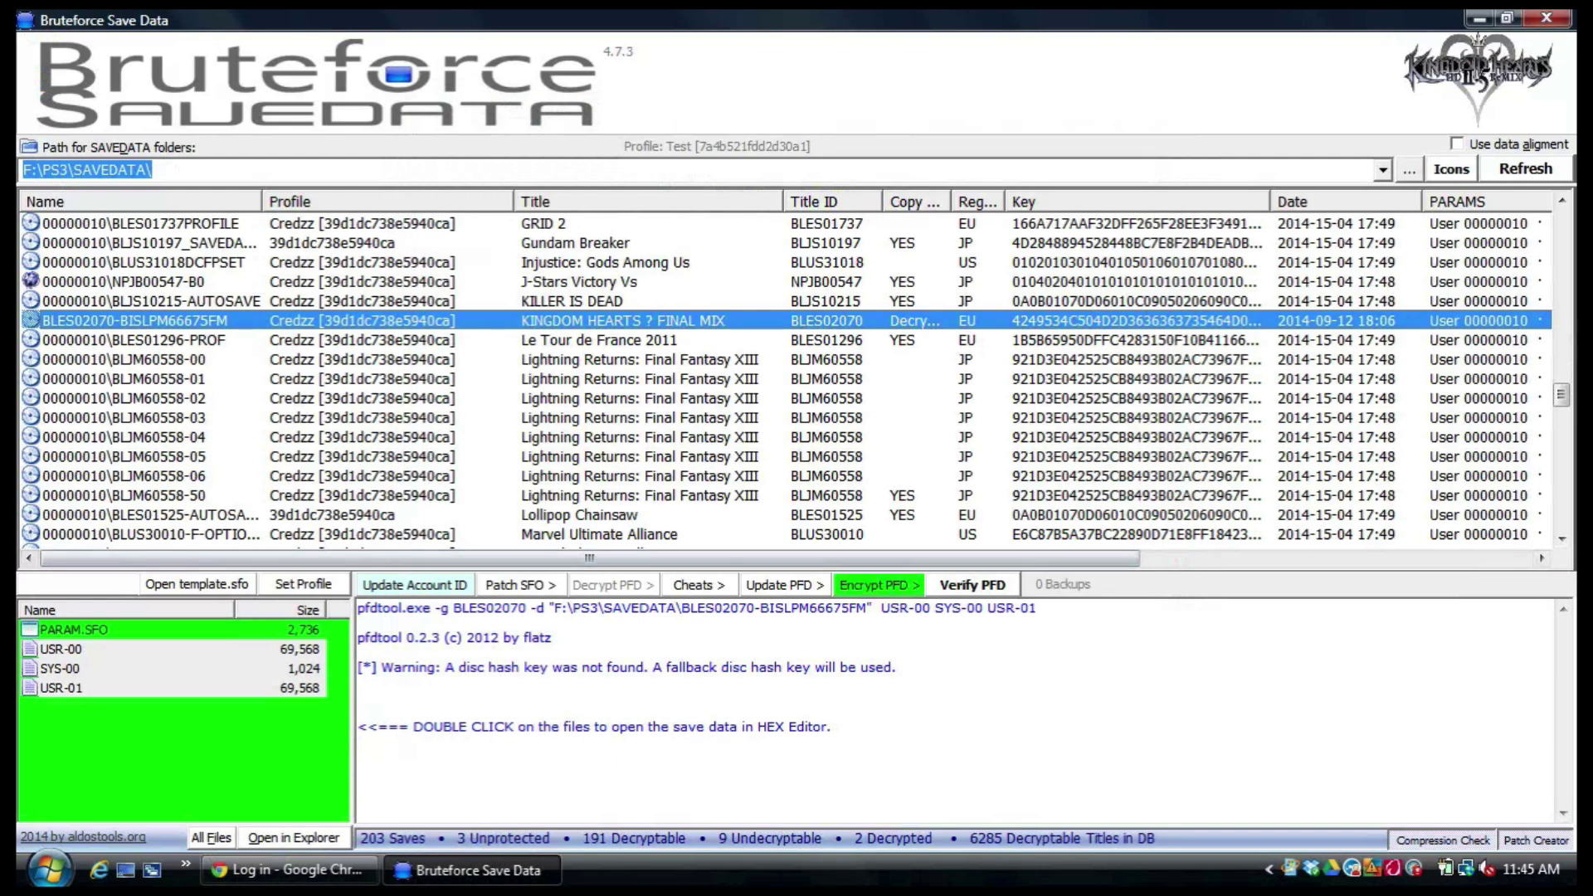
Reopen the cheats for the KINGDOM HEARTS save and bring up the empty cheat file for editing.
{"action": "left_click", "coordinate": [699, 584]}
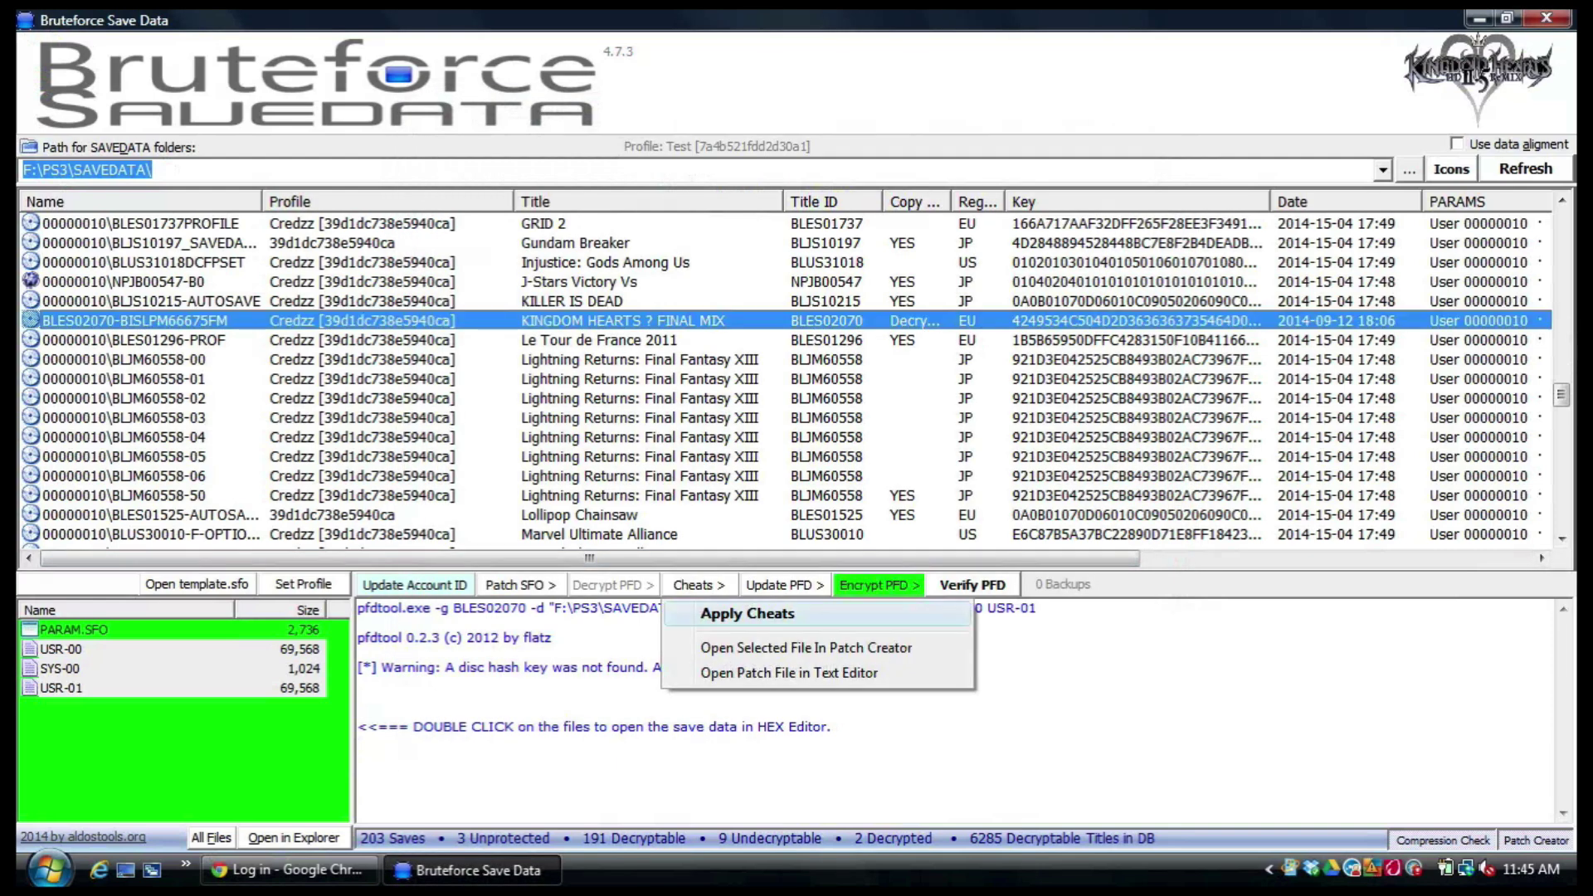
{"action": "left_click", "coordinate": [731, 618]}
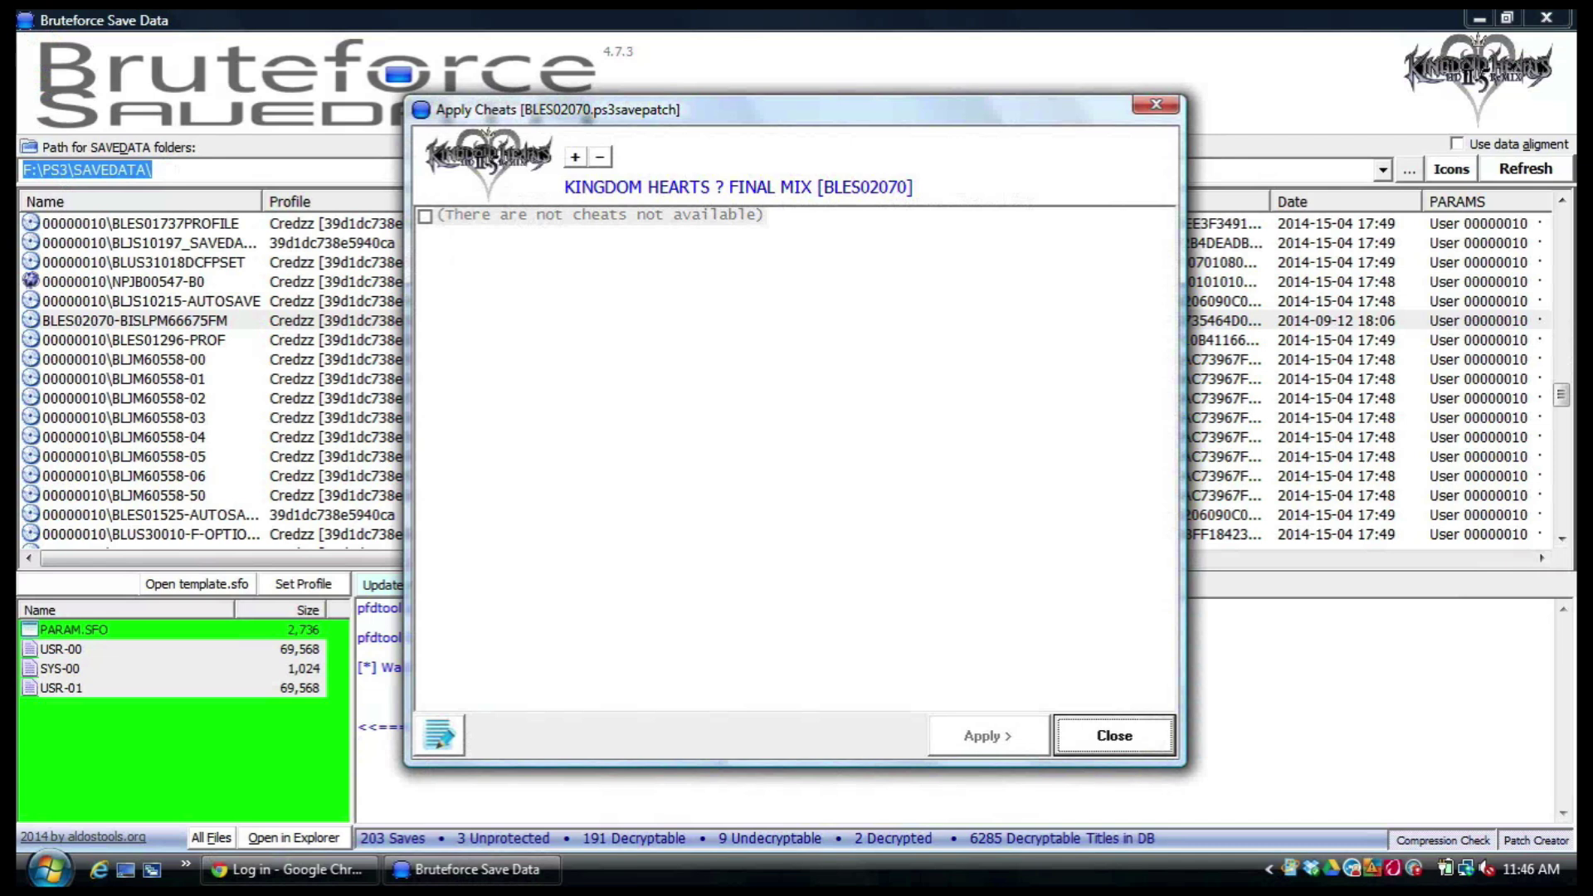
{"action": "left_click", "coordinate": [439, 735]}
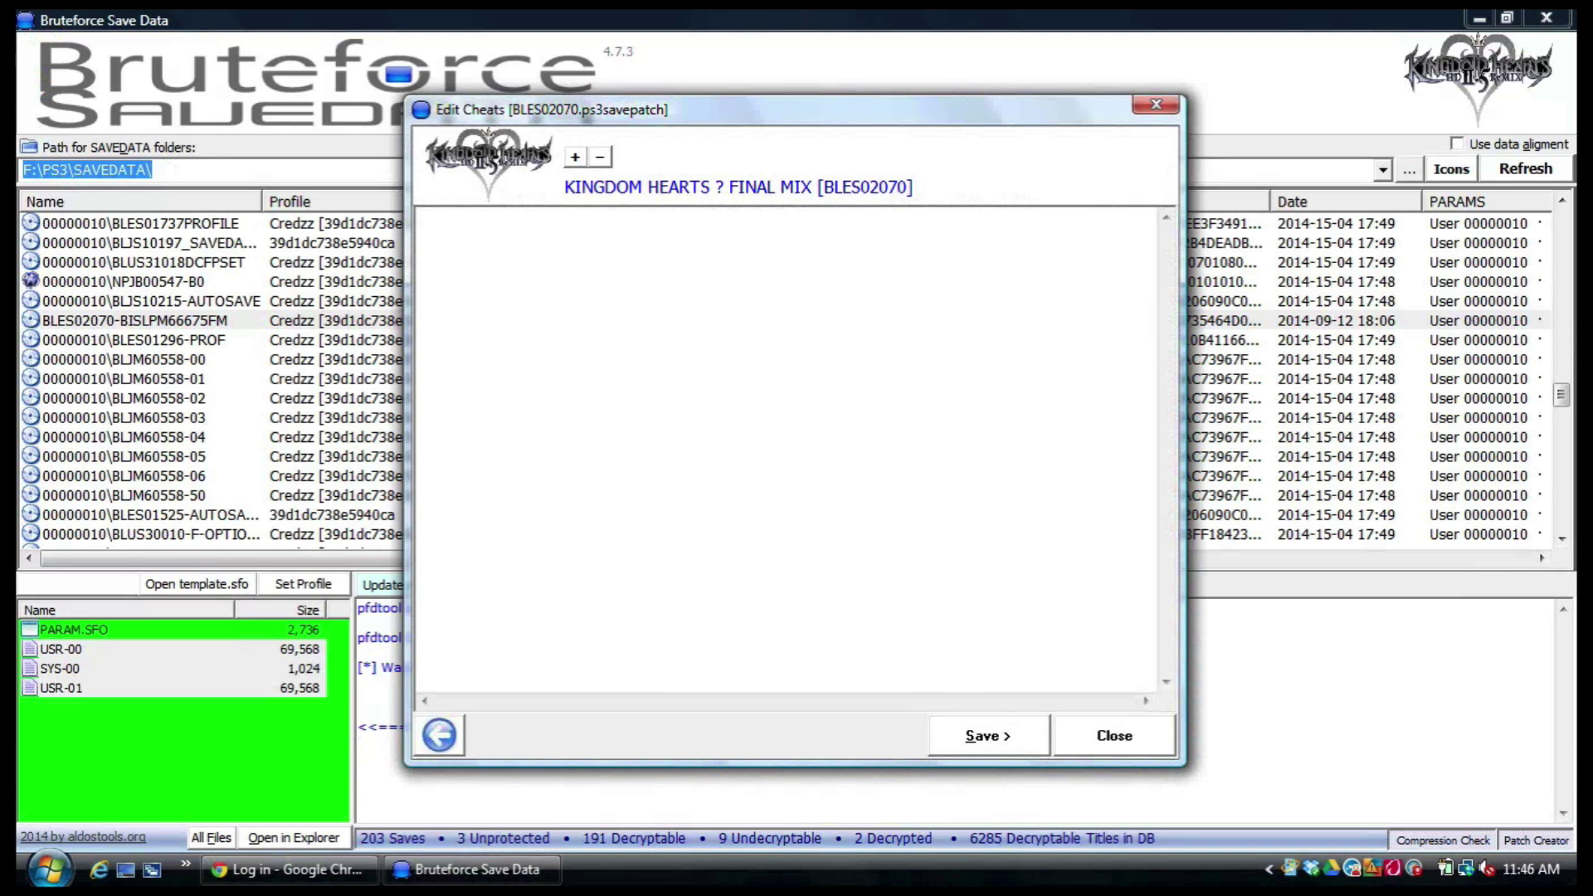
Switch to Chrome and copy the "Unlock All Abilities" heading from the NextGenUpdate Kingdom Hearts mods thread.
{"action": "mouse_move", "coordinate": [286, 870]}
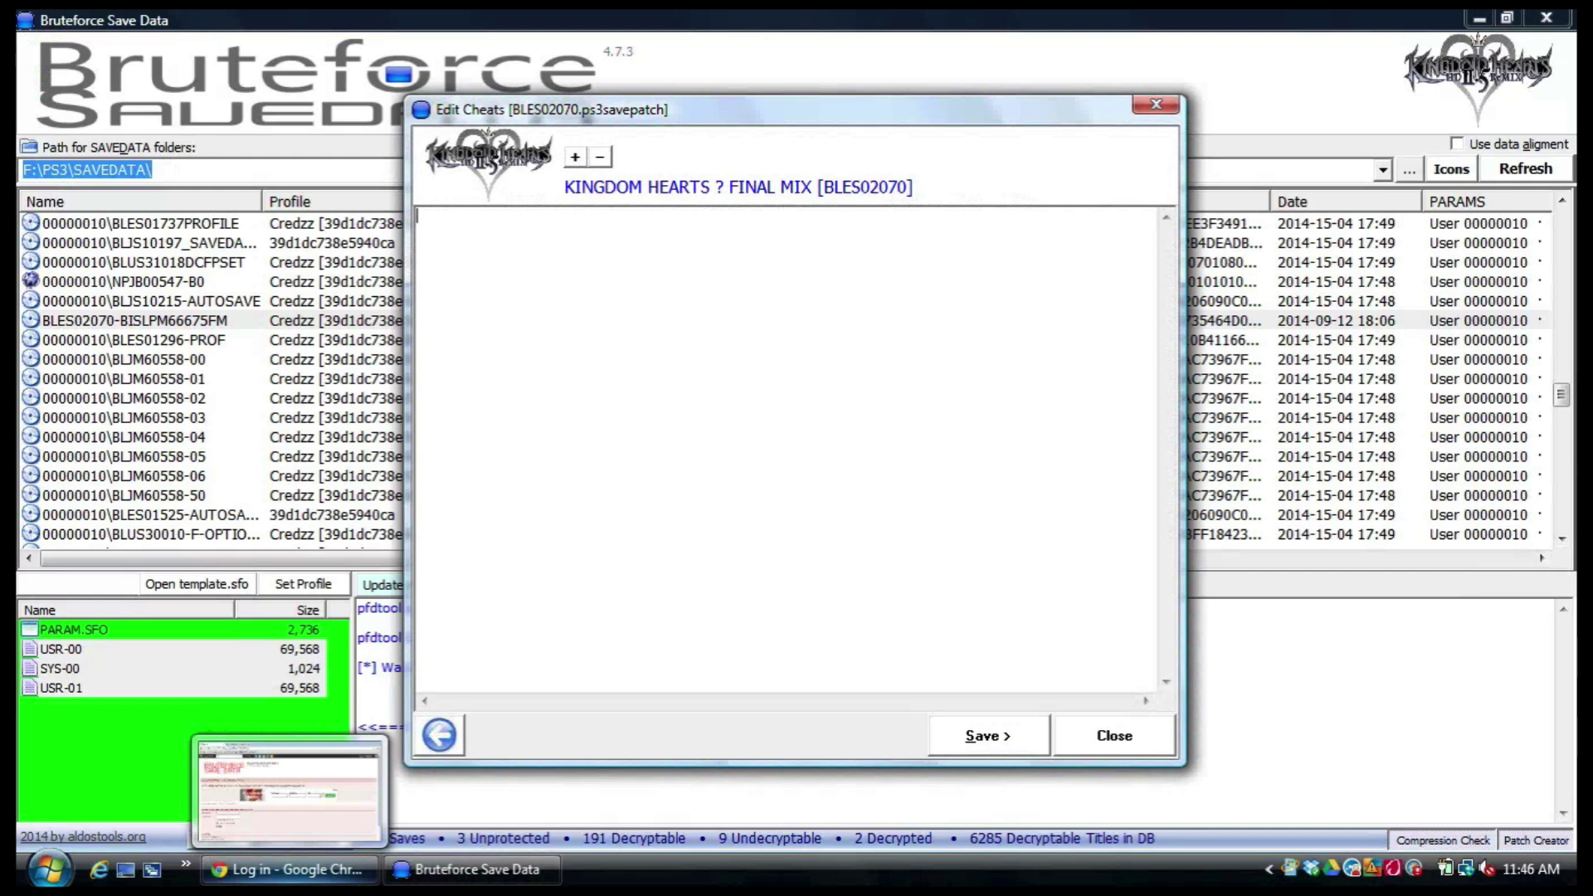
{"action": "left_click", "coordinate": [288, 792]}
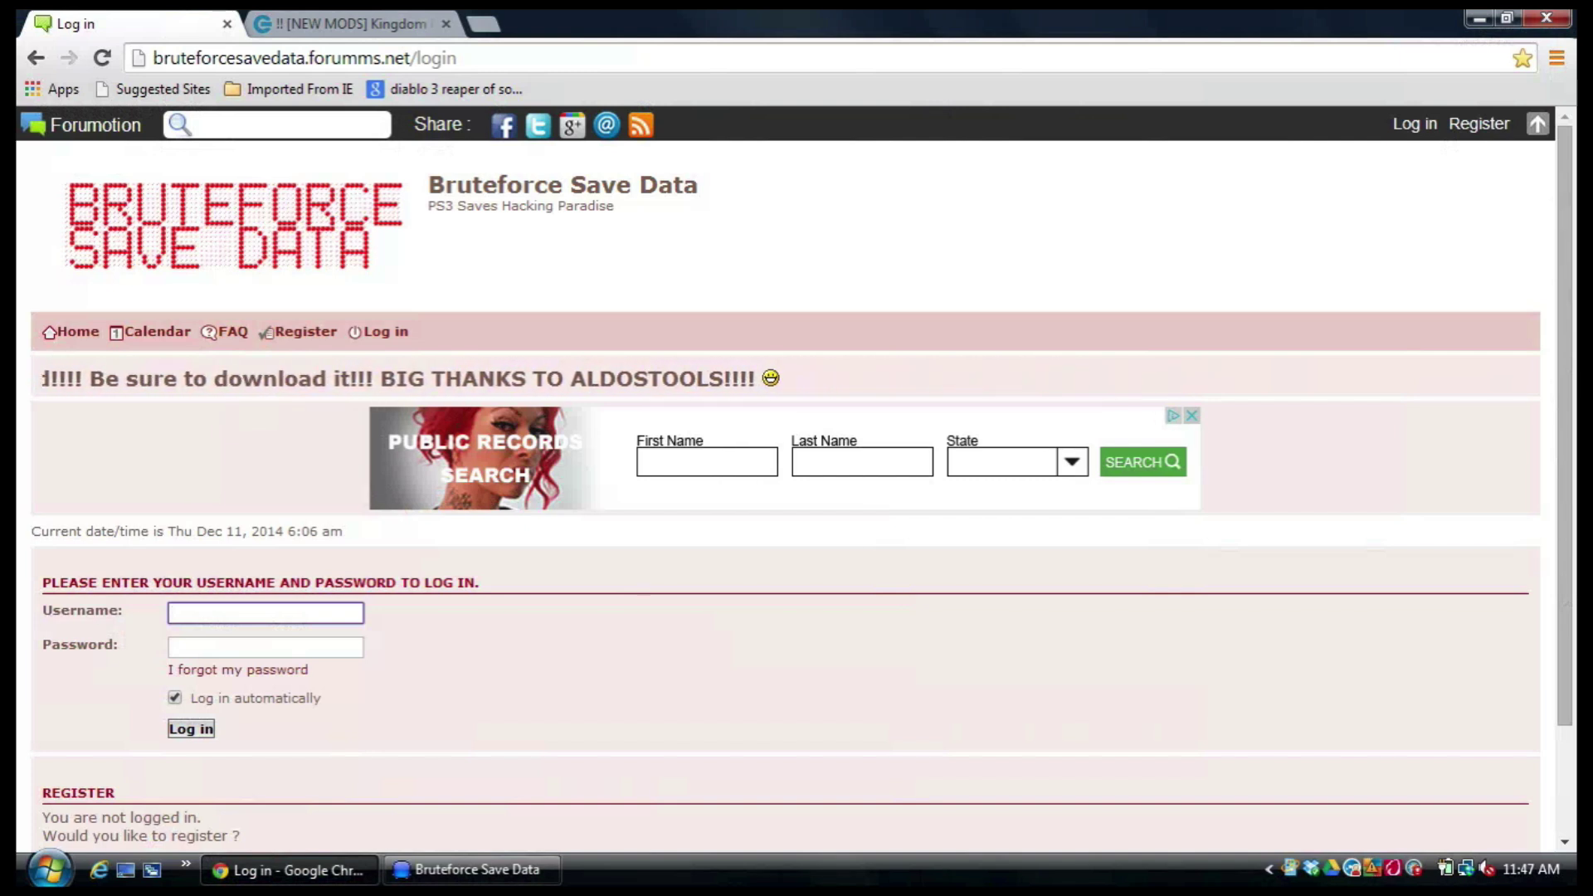
{"action": "key", "text": "ctrl+Tab"}
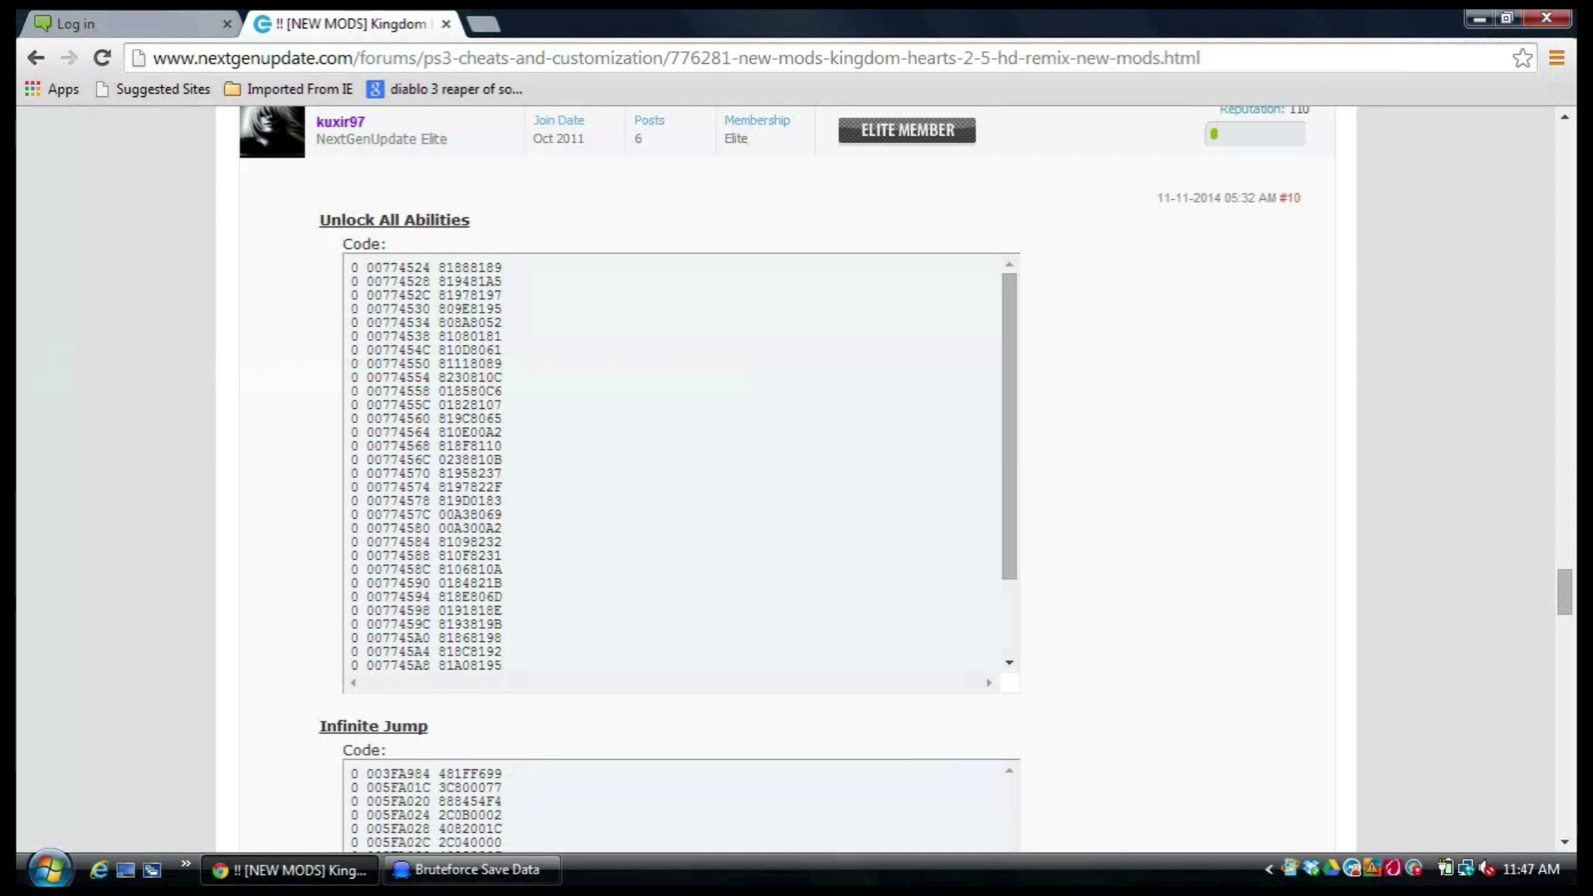
{"action": "left_click_drag", "start_coordinate": [320, 219], "coordinate": [471, 219]}
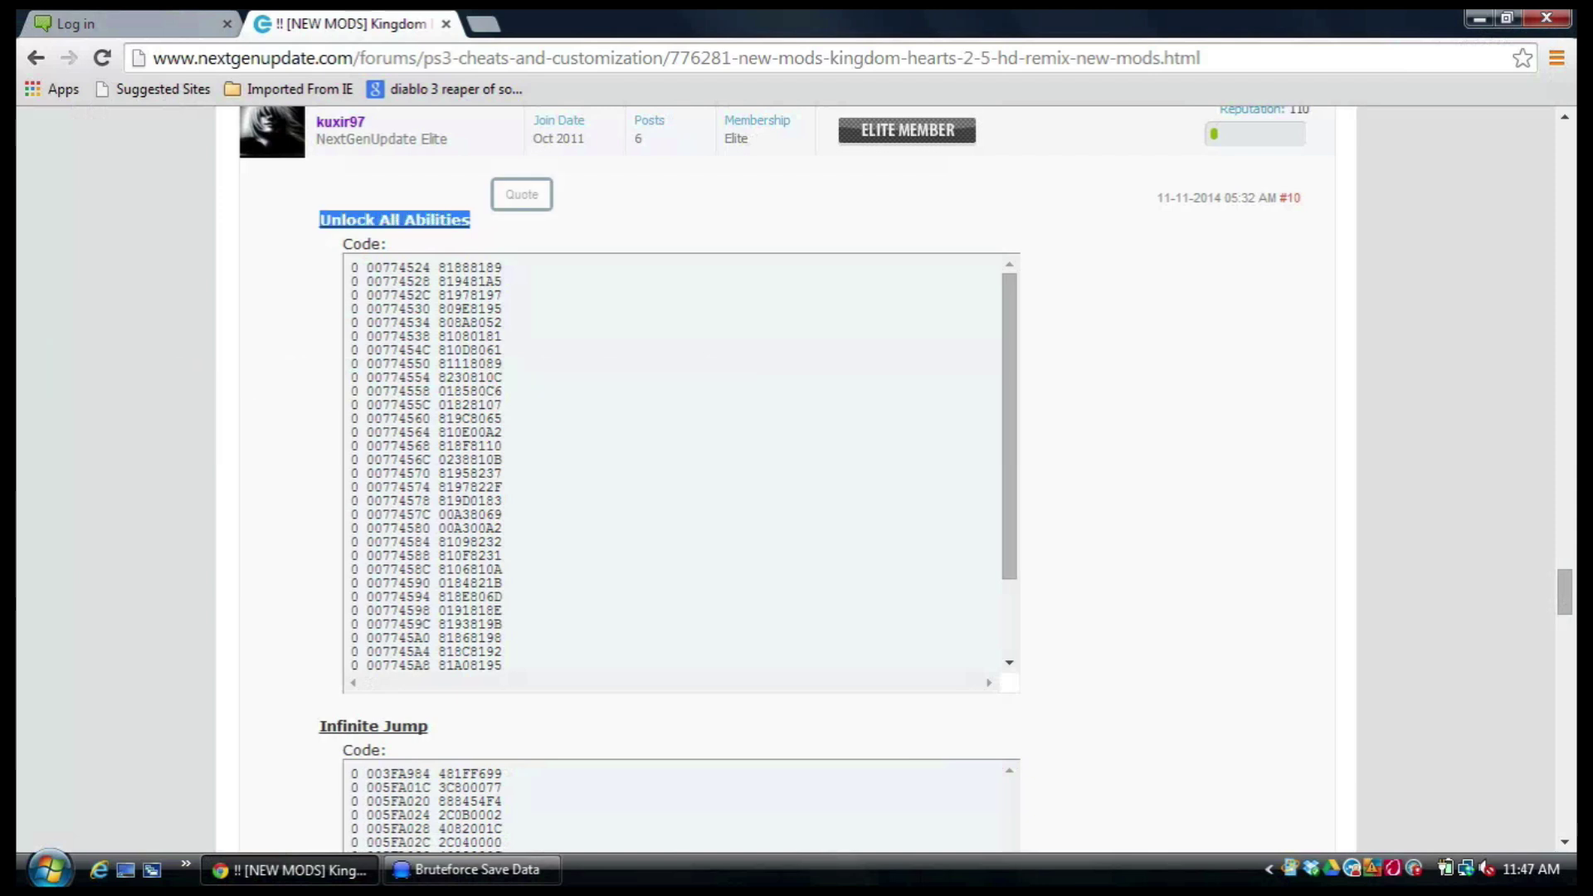
{"action": "right_click", "coordinate": [462, 220]}
{"action": "left_click", "coordinate": [498, 235]}
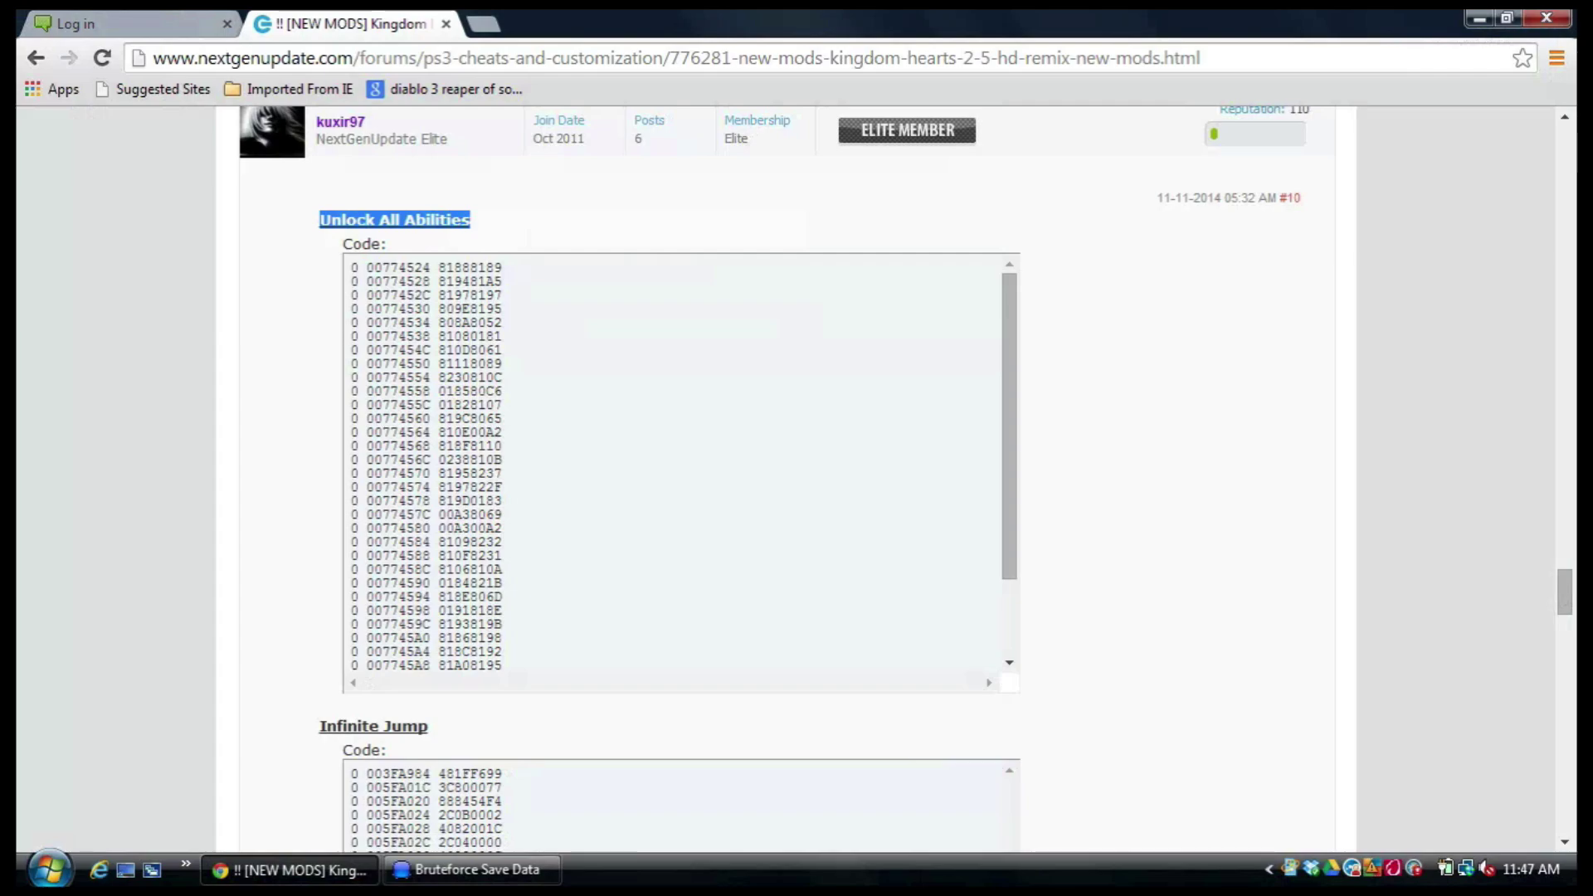
Return to Bruteforce Save Data and paste "Unlock All Abilities" as the cheat's title in the cheat editor.
{"action": "left_click", "coordinate": [475, 869]}
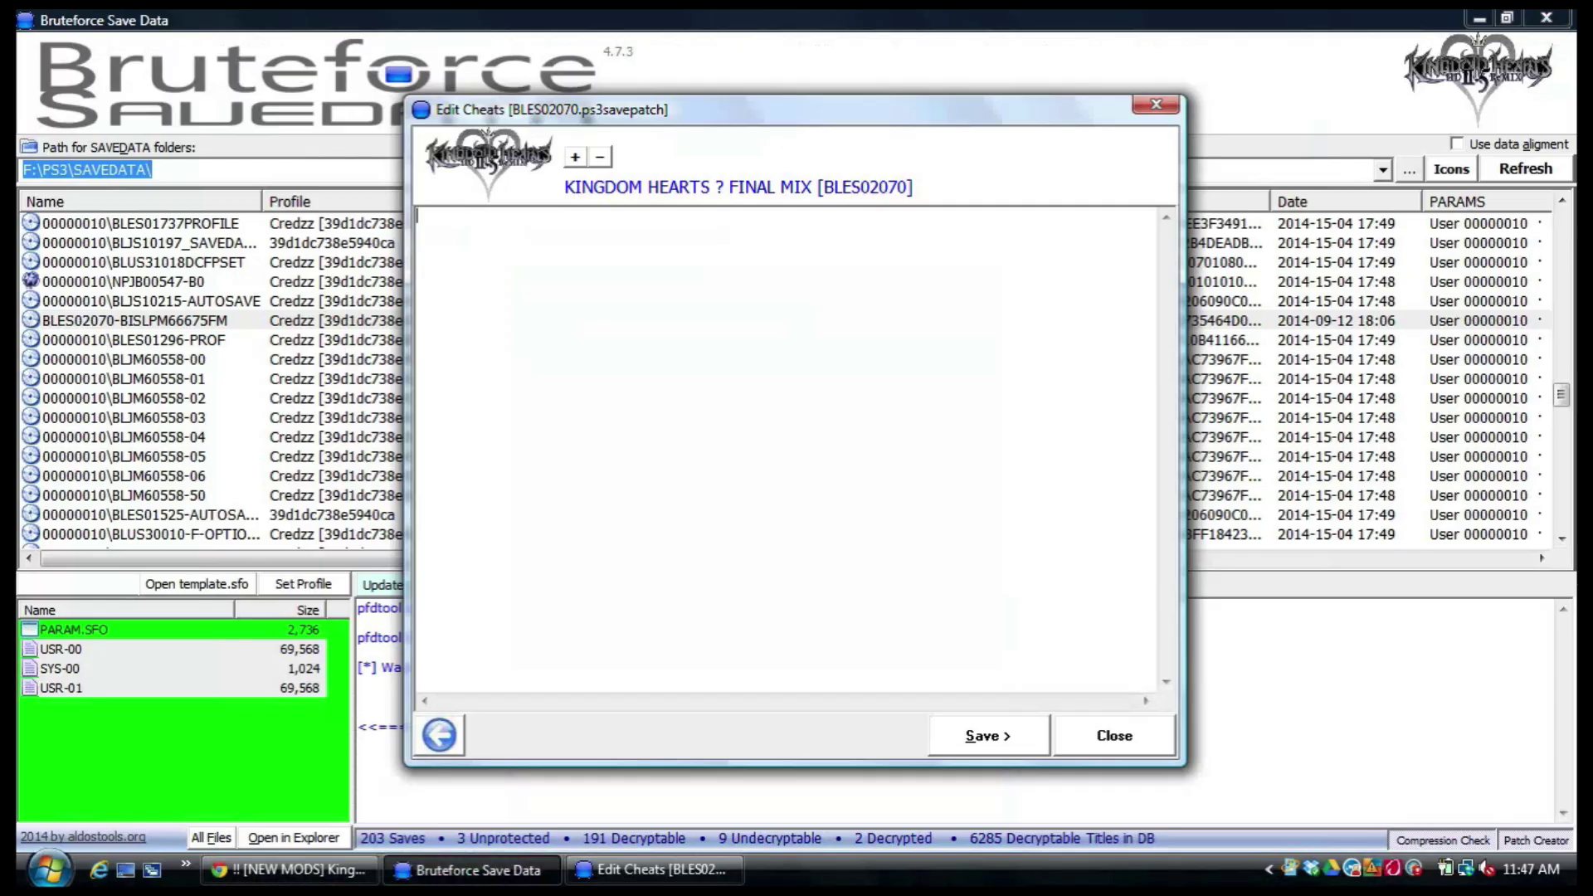
{"action": "right_click", "coordinate": [441, 211]}
{"action": "left_click", "coordinate": [481, 314]}
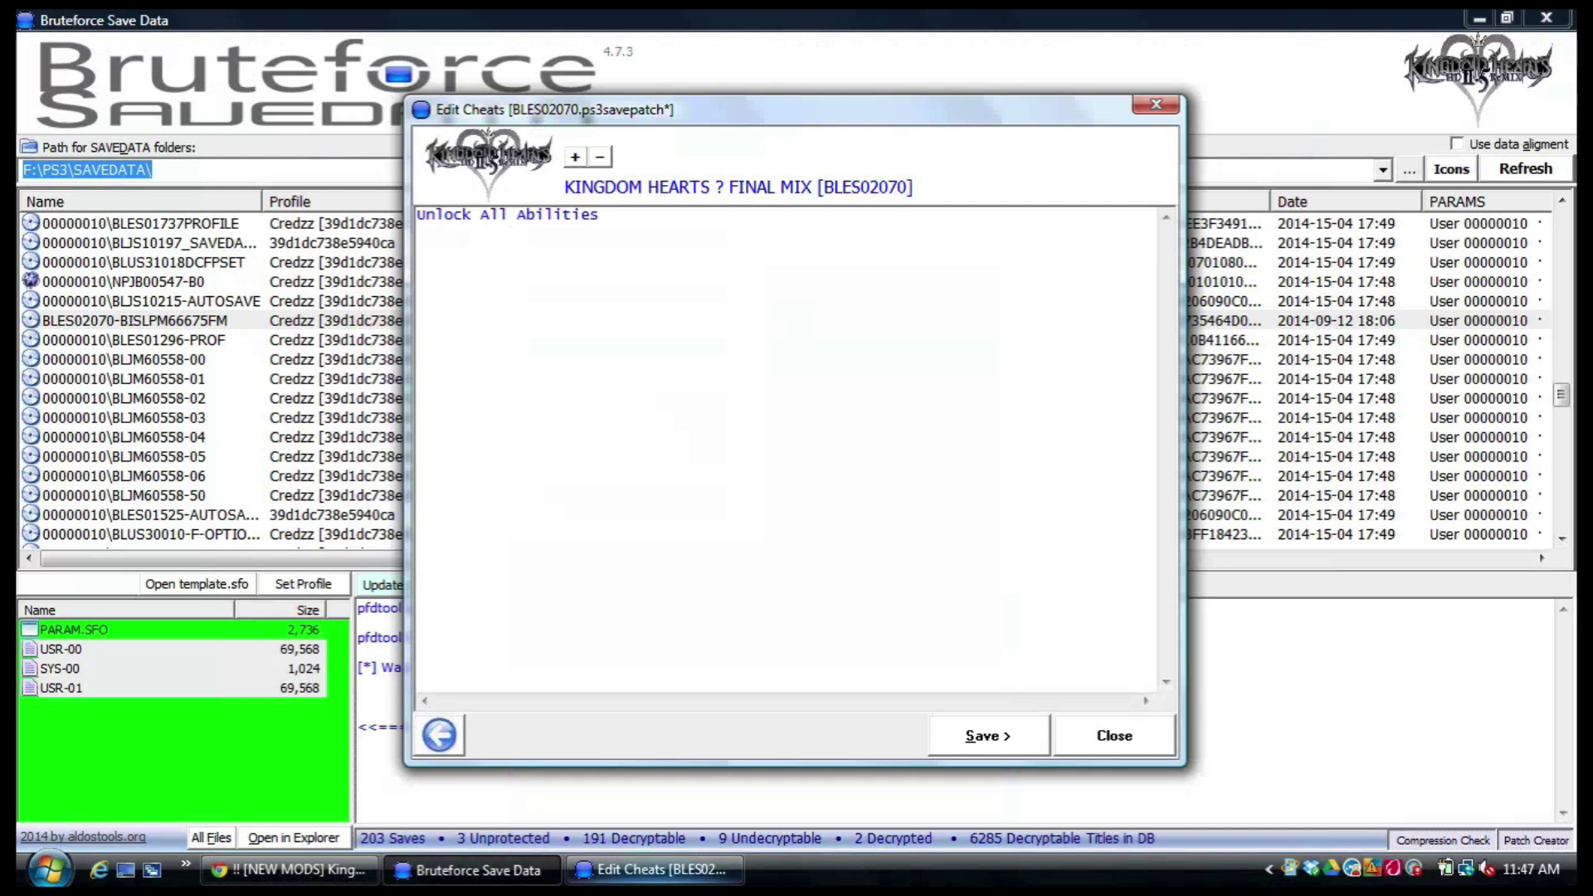
{"action": "key", "text": "alt+Tab"}
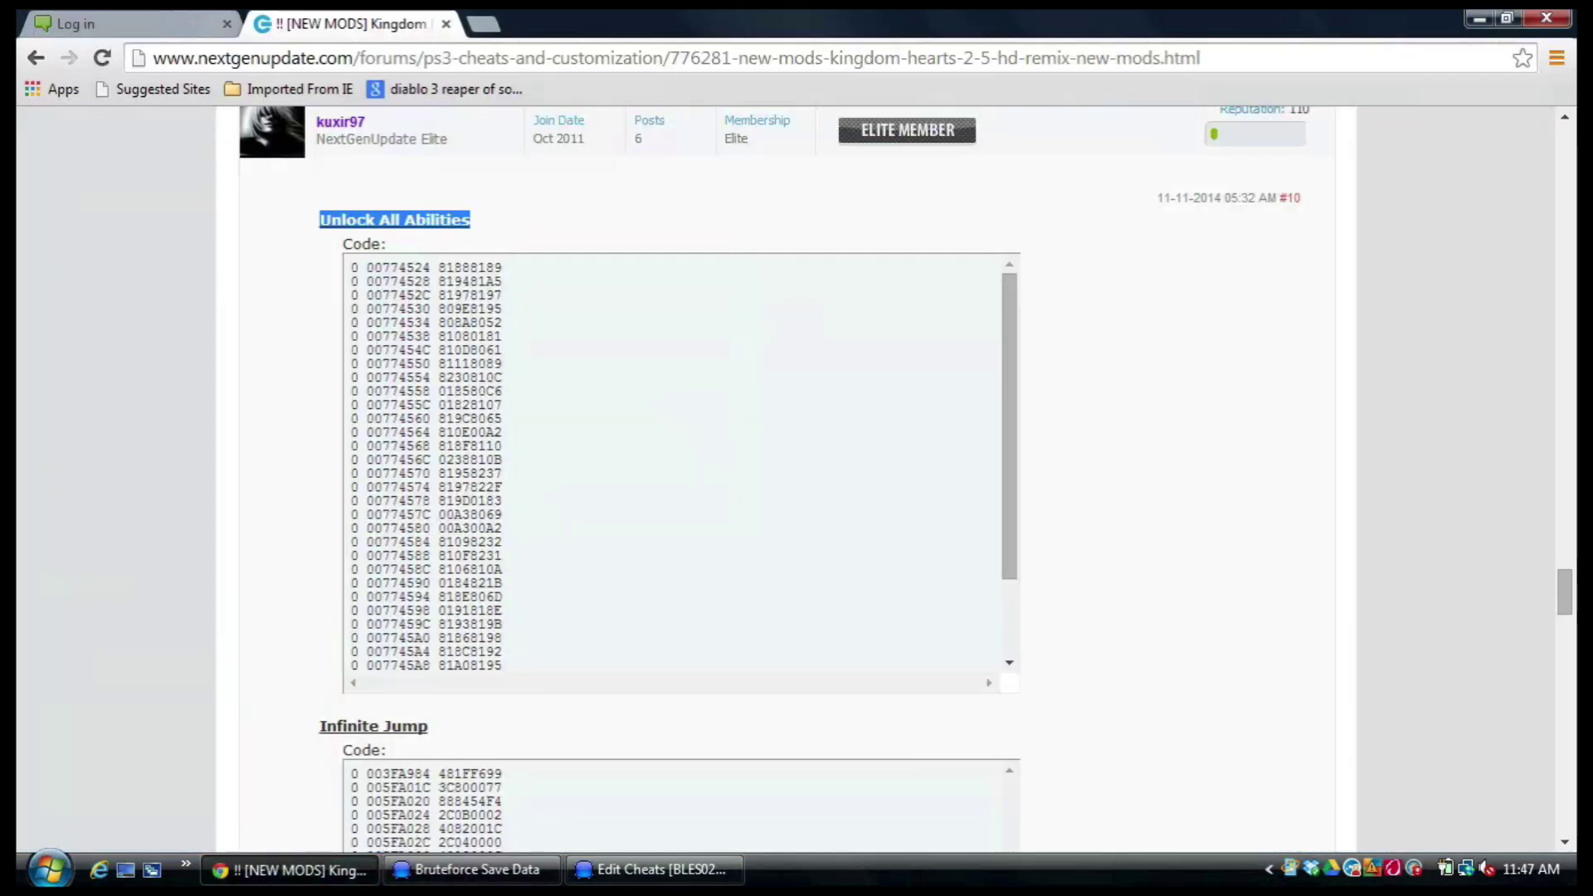
{"action": "left_click_drag", "start_coordinate": [350, 264], "coordinate": [502, 659]}
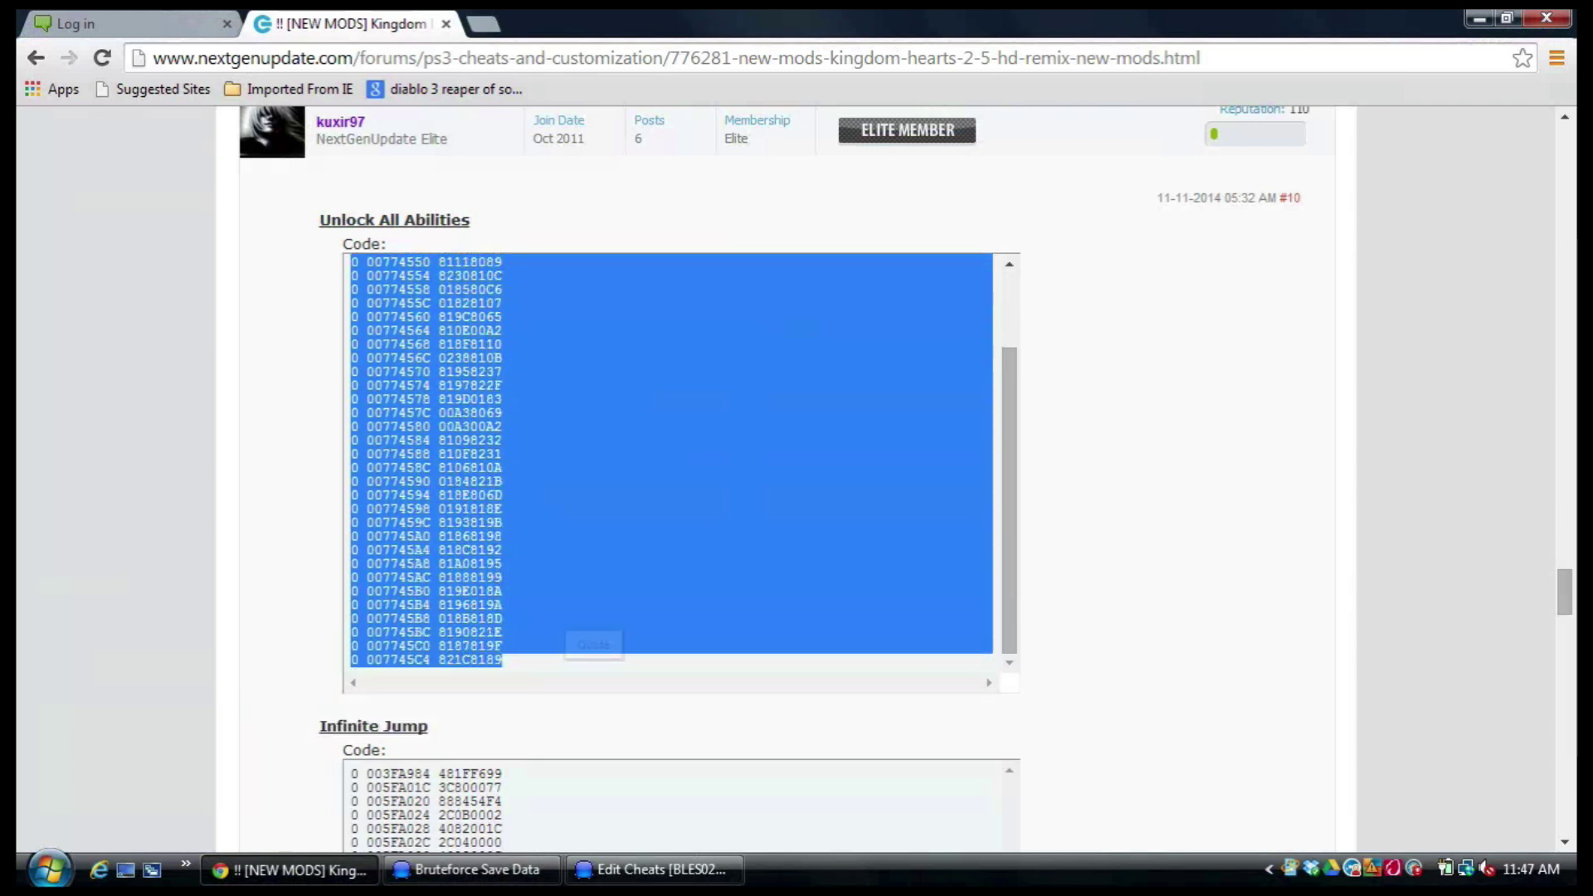
{"action": "right_click", "coordinate": [467, 345]}
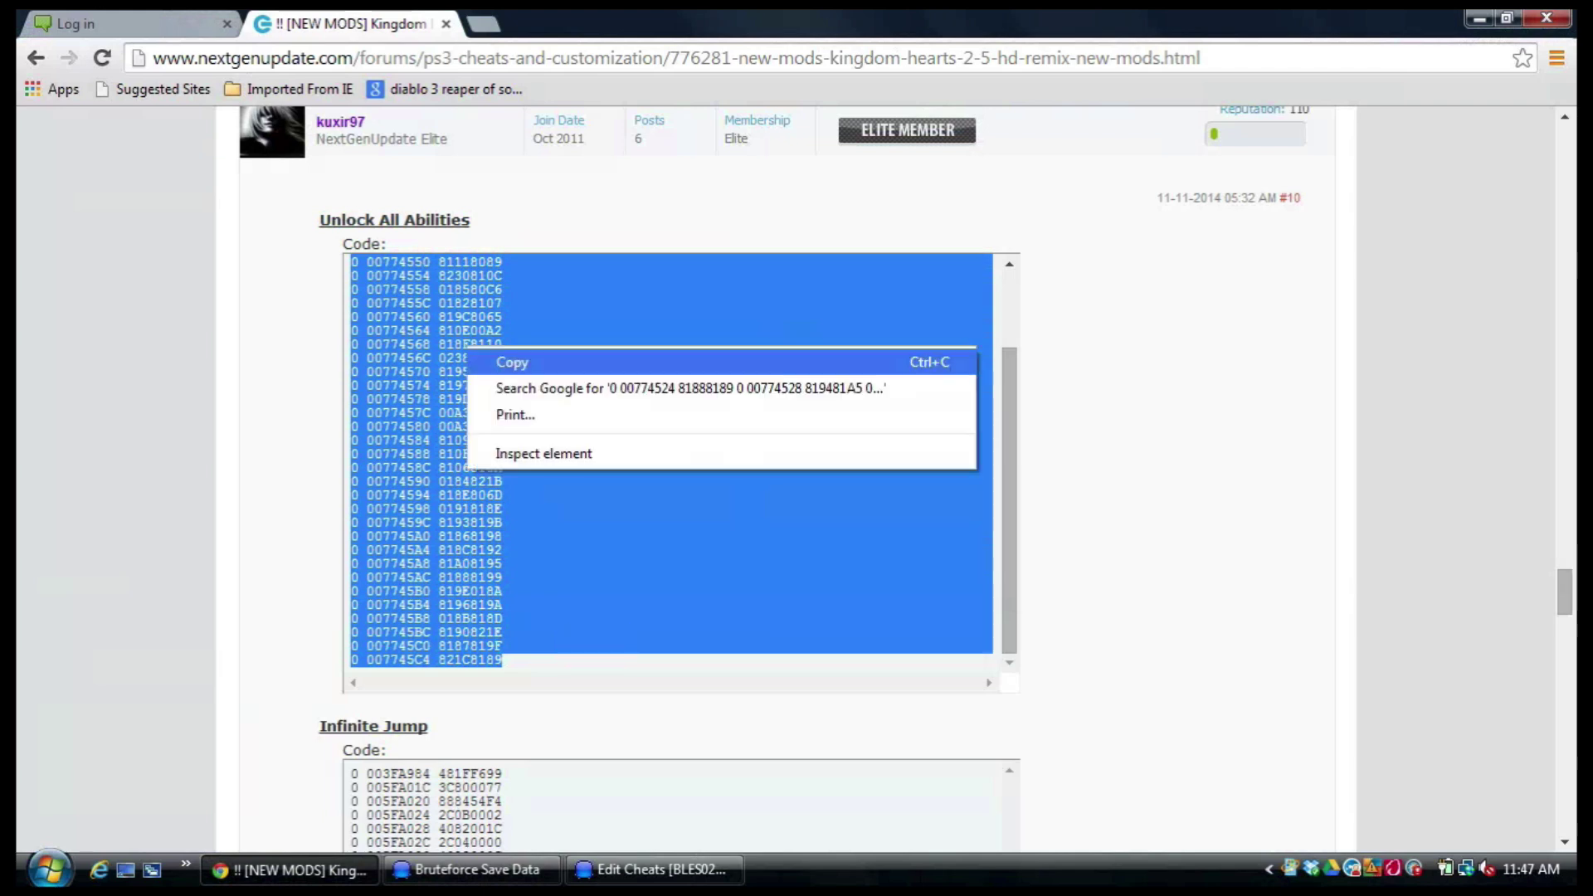
{"action": "left_click", "coordinate": [512, 362]}
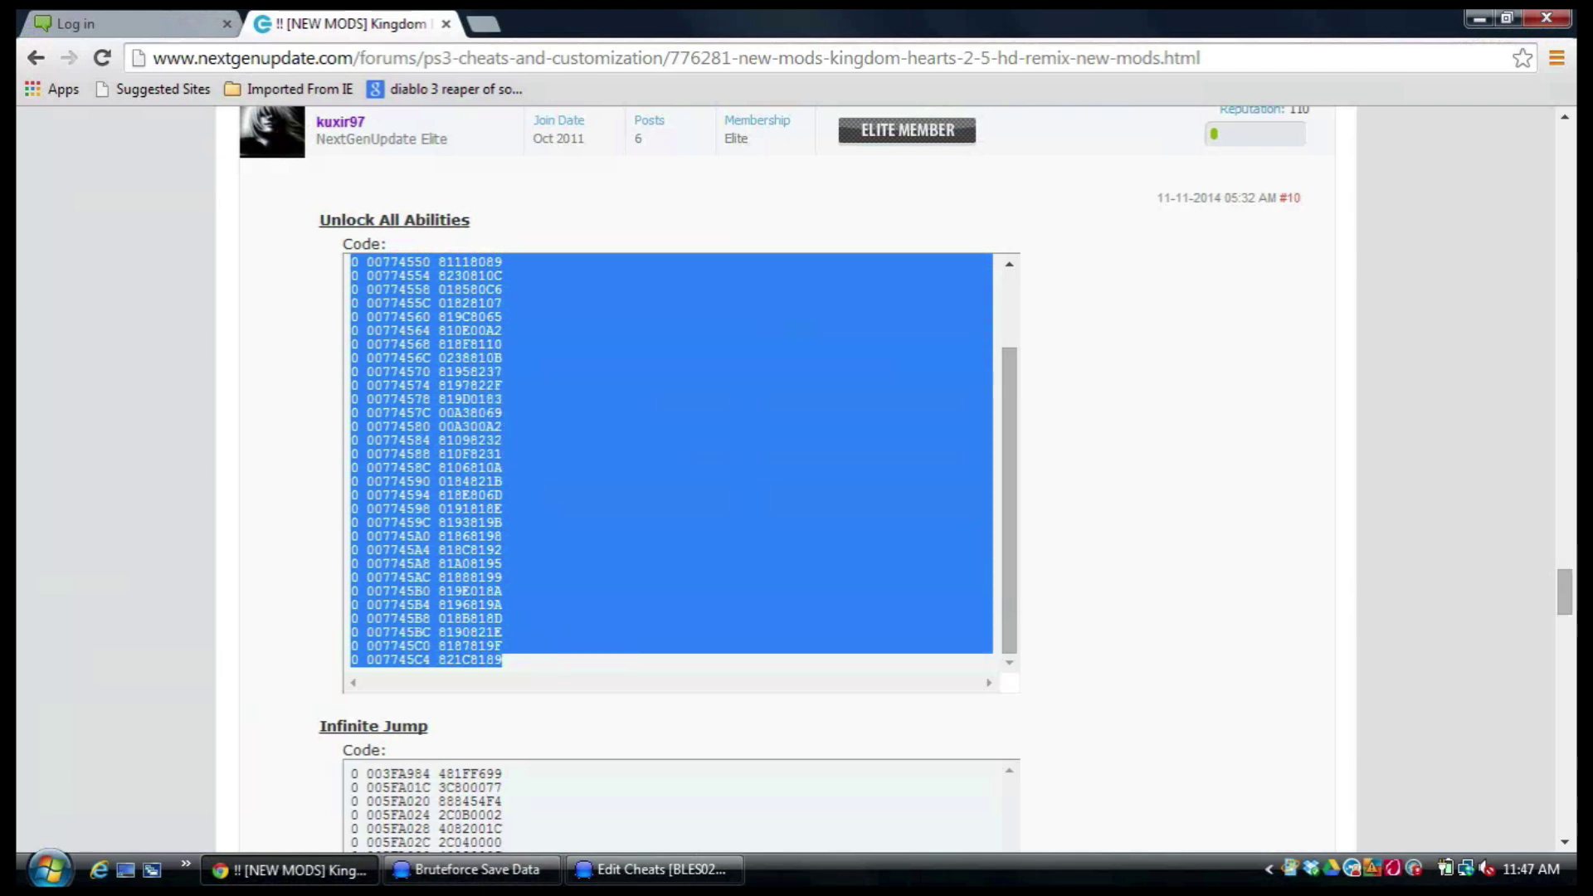
{"action": "left_click", "coordinate": [672, 465]}
{"action": "scroll", "coordinate": [672, 464], "scroll_direction": "up", "scroll_amount": 3}
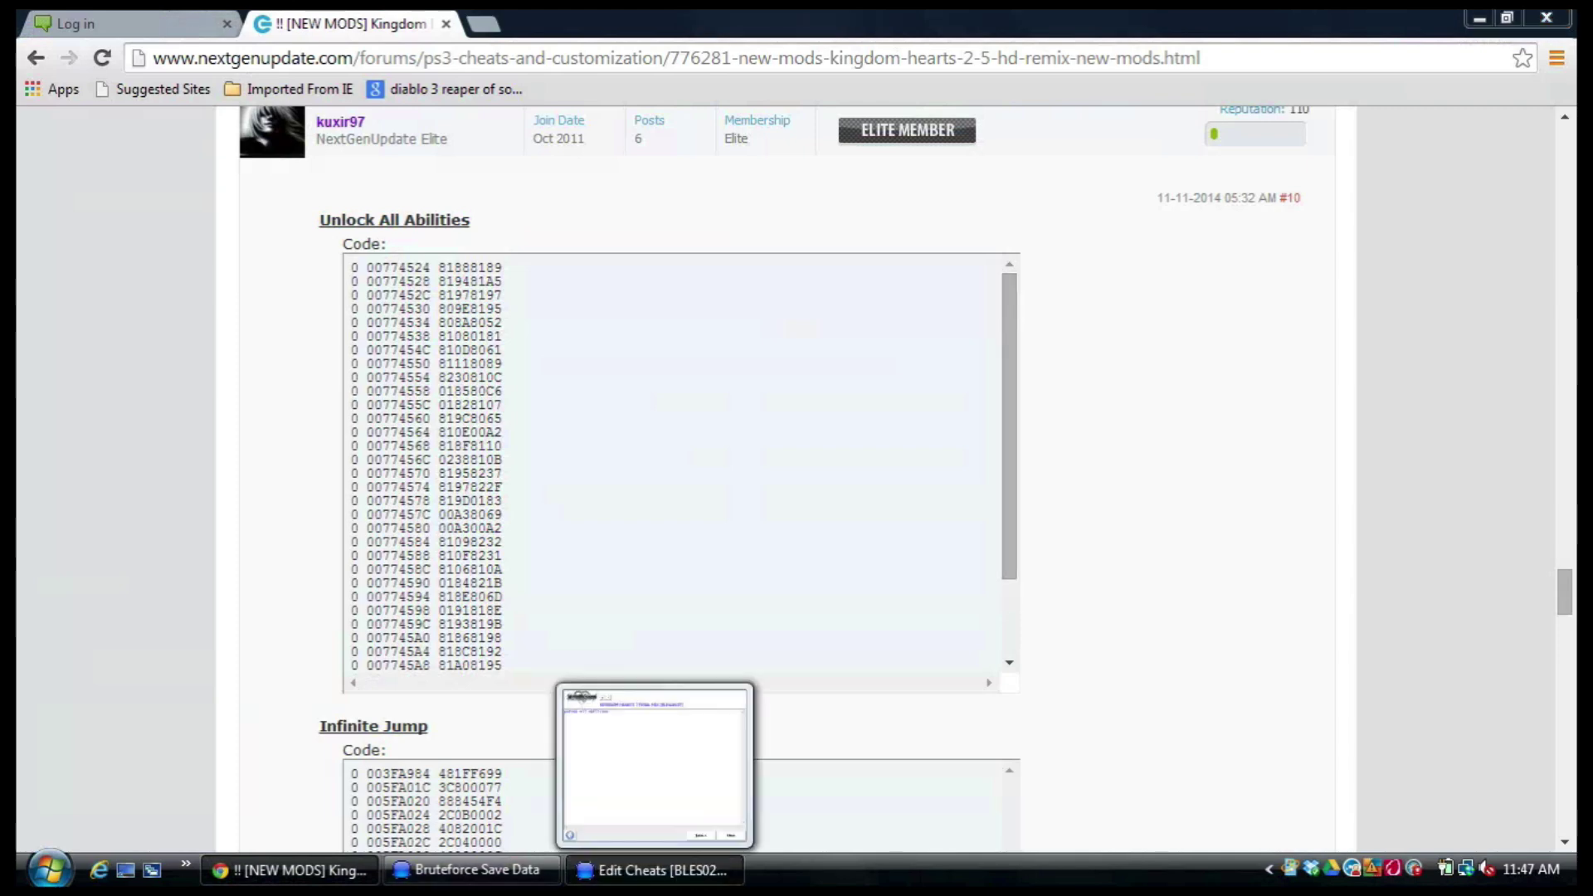
Return to the Bruteforce cheat editor, paste the copied code on a new line below the Unlock All Abilities title, and save the patch.
{"action": "left_click", "coordinate": [655, 869]}
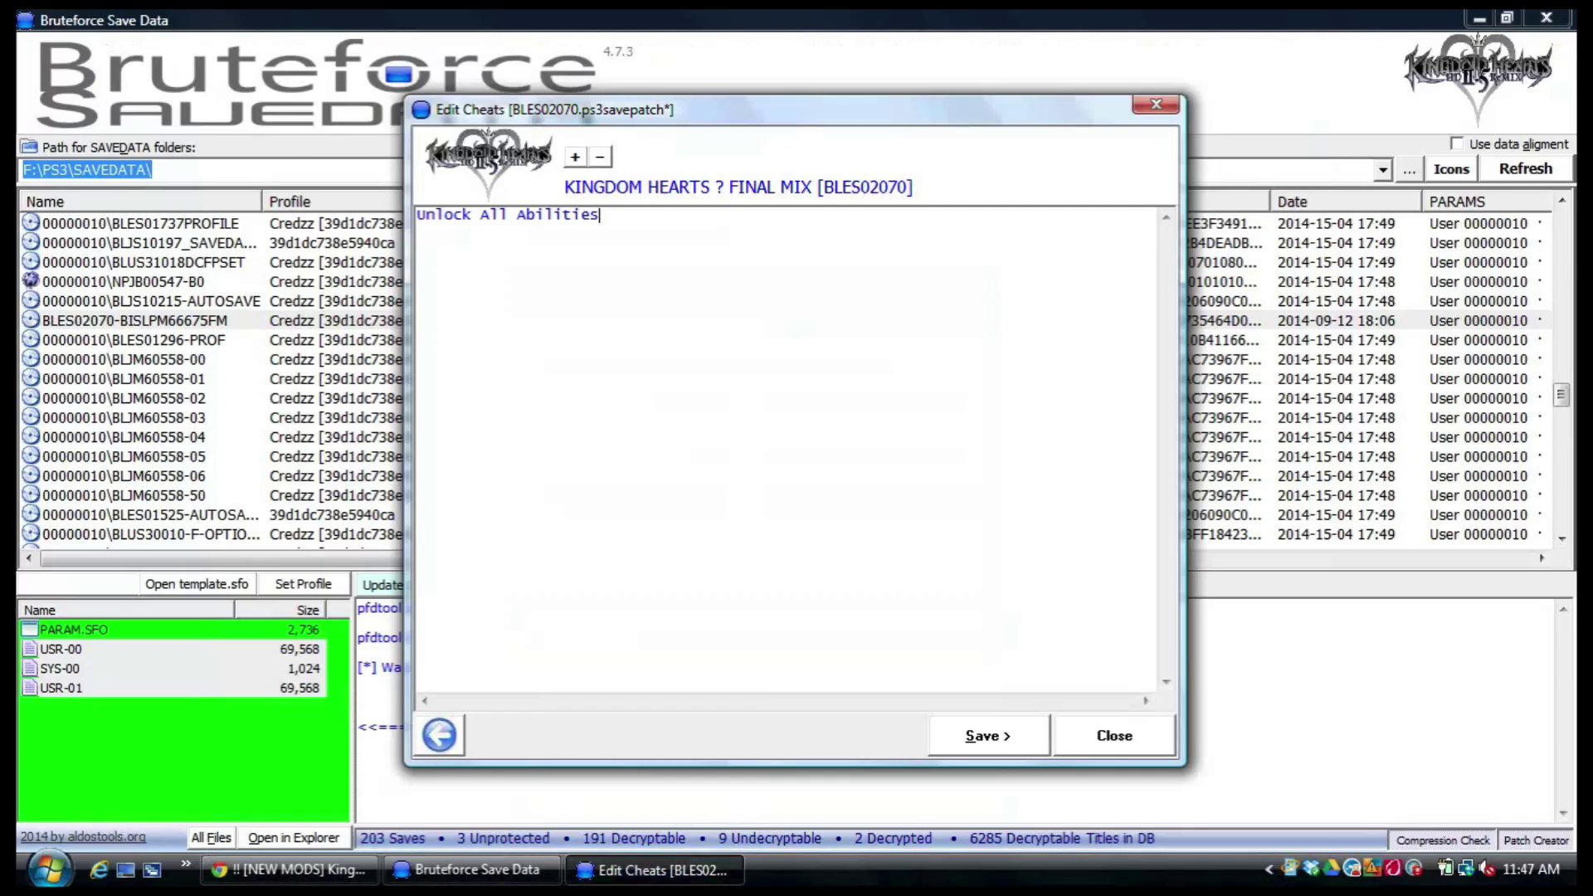
{"action": "key", "text": "Return"}
{"action": "right_click", "coordinate": [457, 241]}
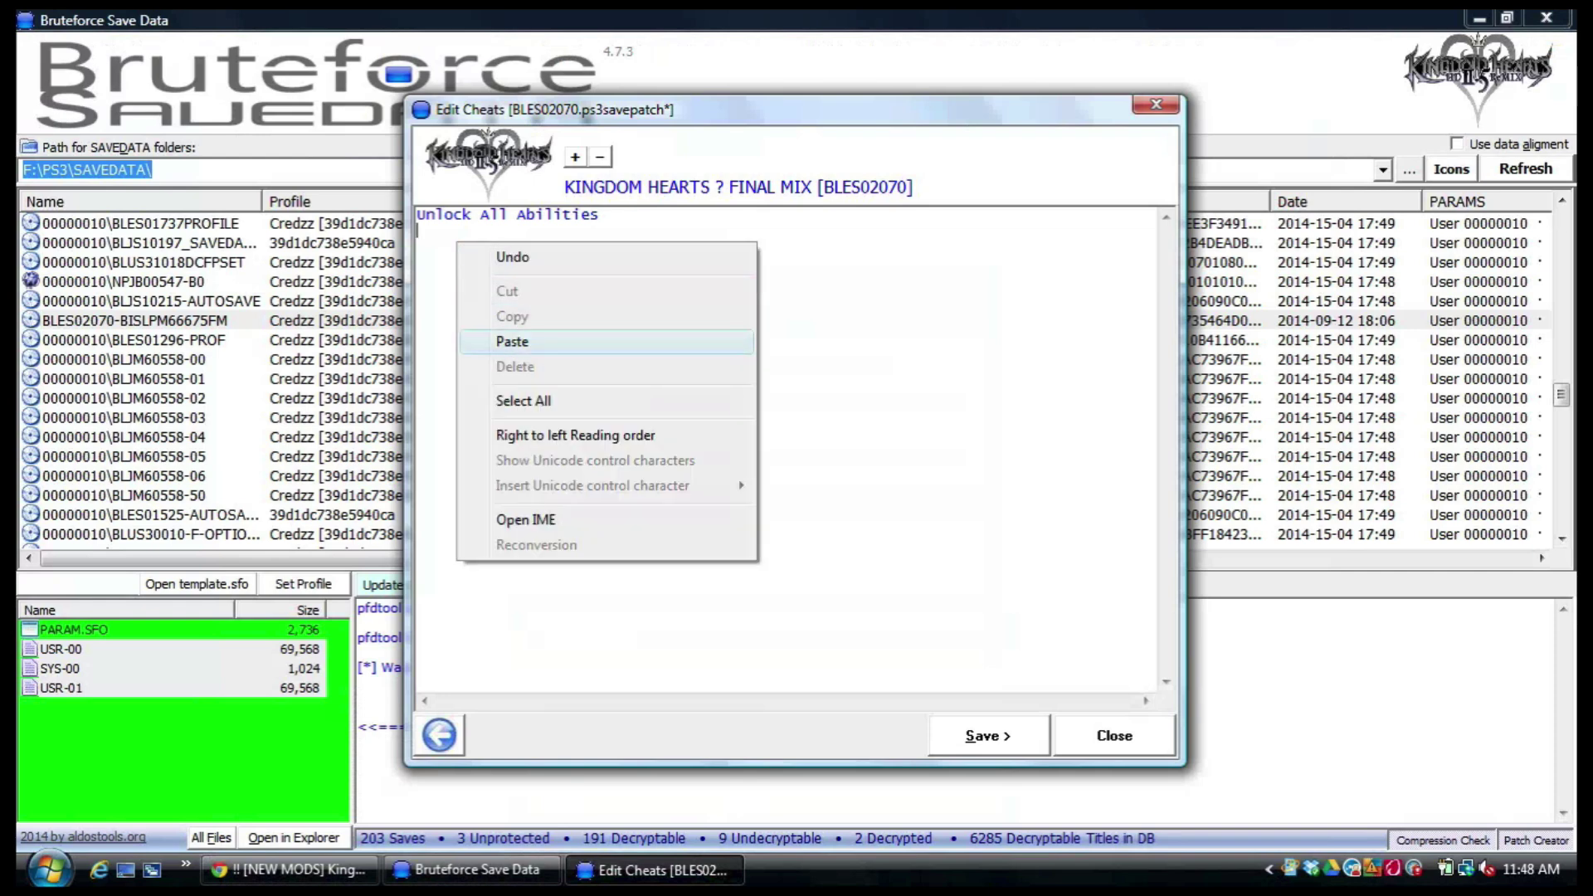
{"action": "left_click", "coordinate": [512, 341]}
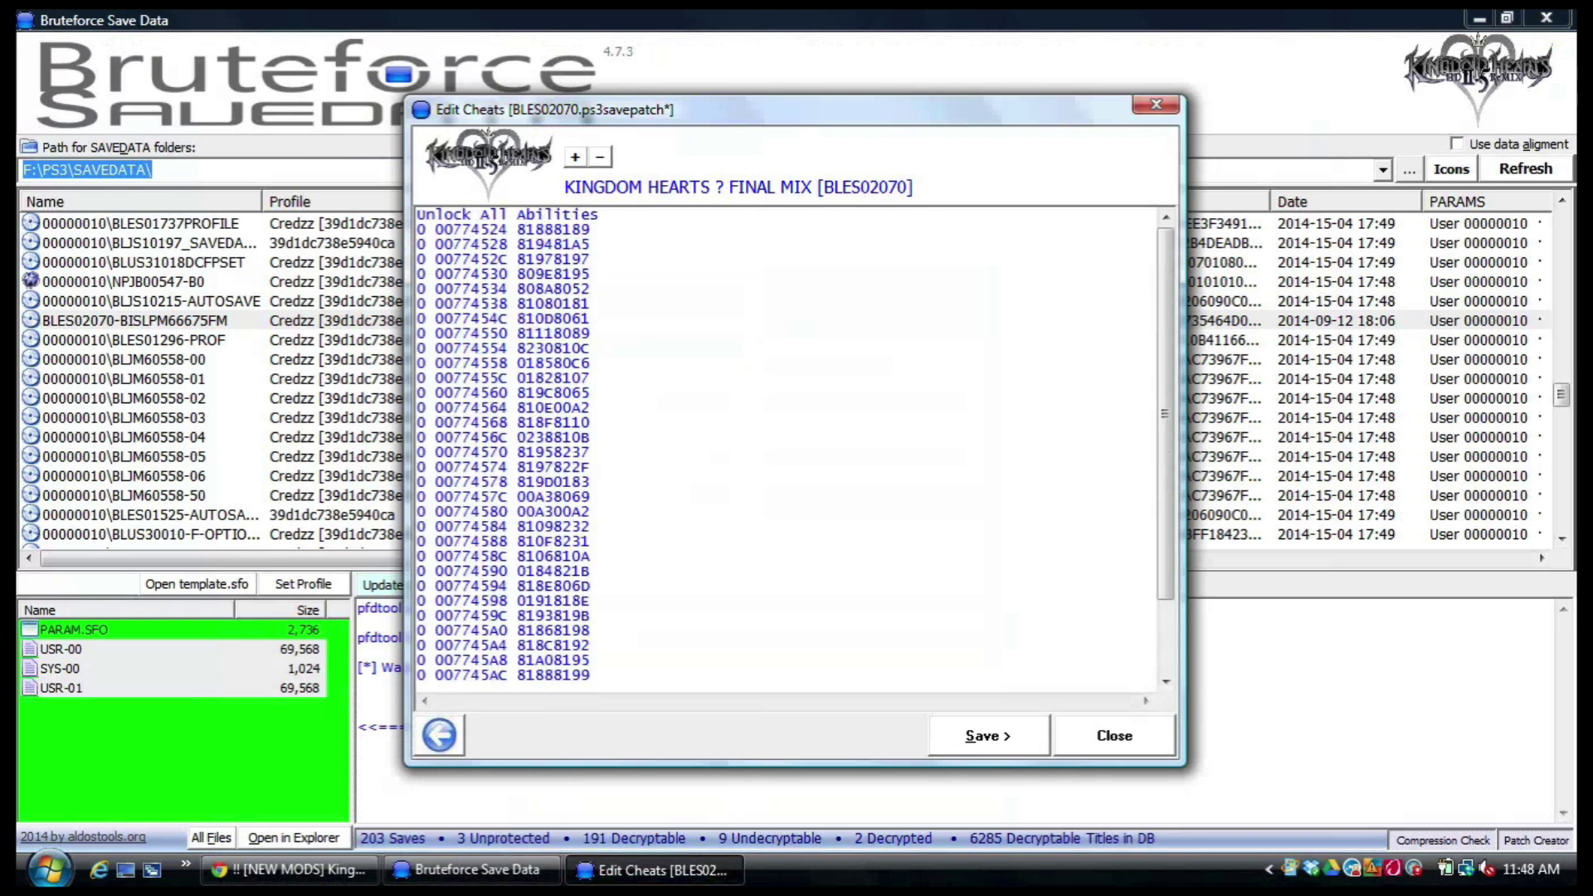
{"action": "scroll", "coordinate": [1165, 415], "scroll_direction": "down", "scroll_amount": 2}
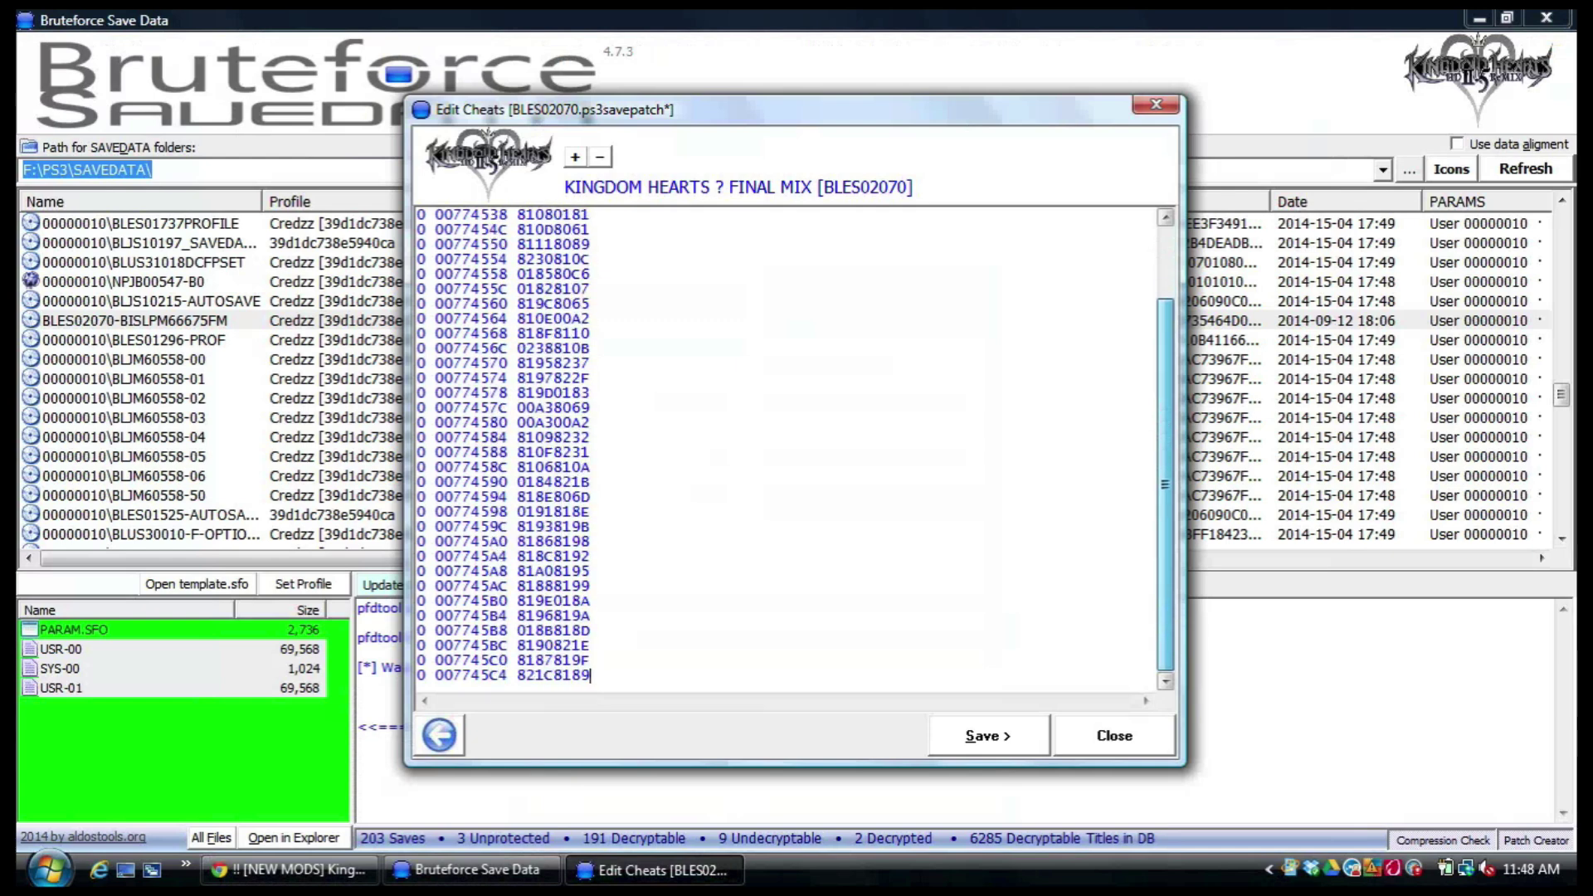
{"action": "key", "text": "Tab"}
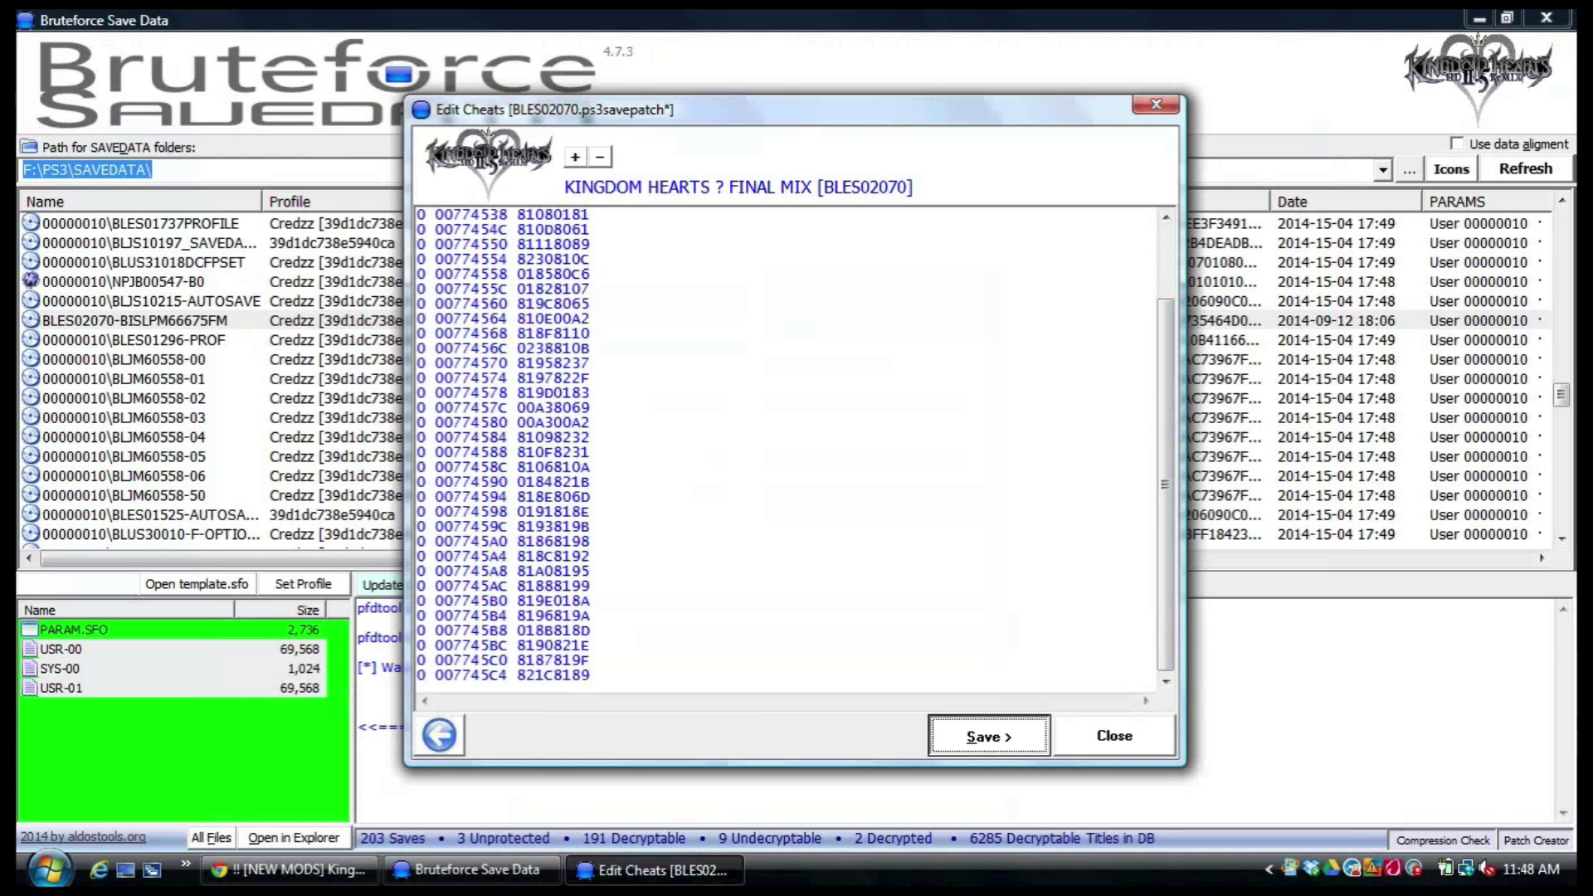
{"action": "key", "text": "Return"}
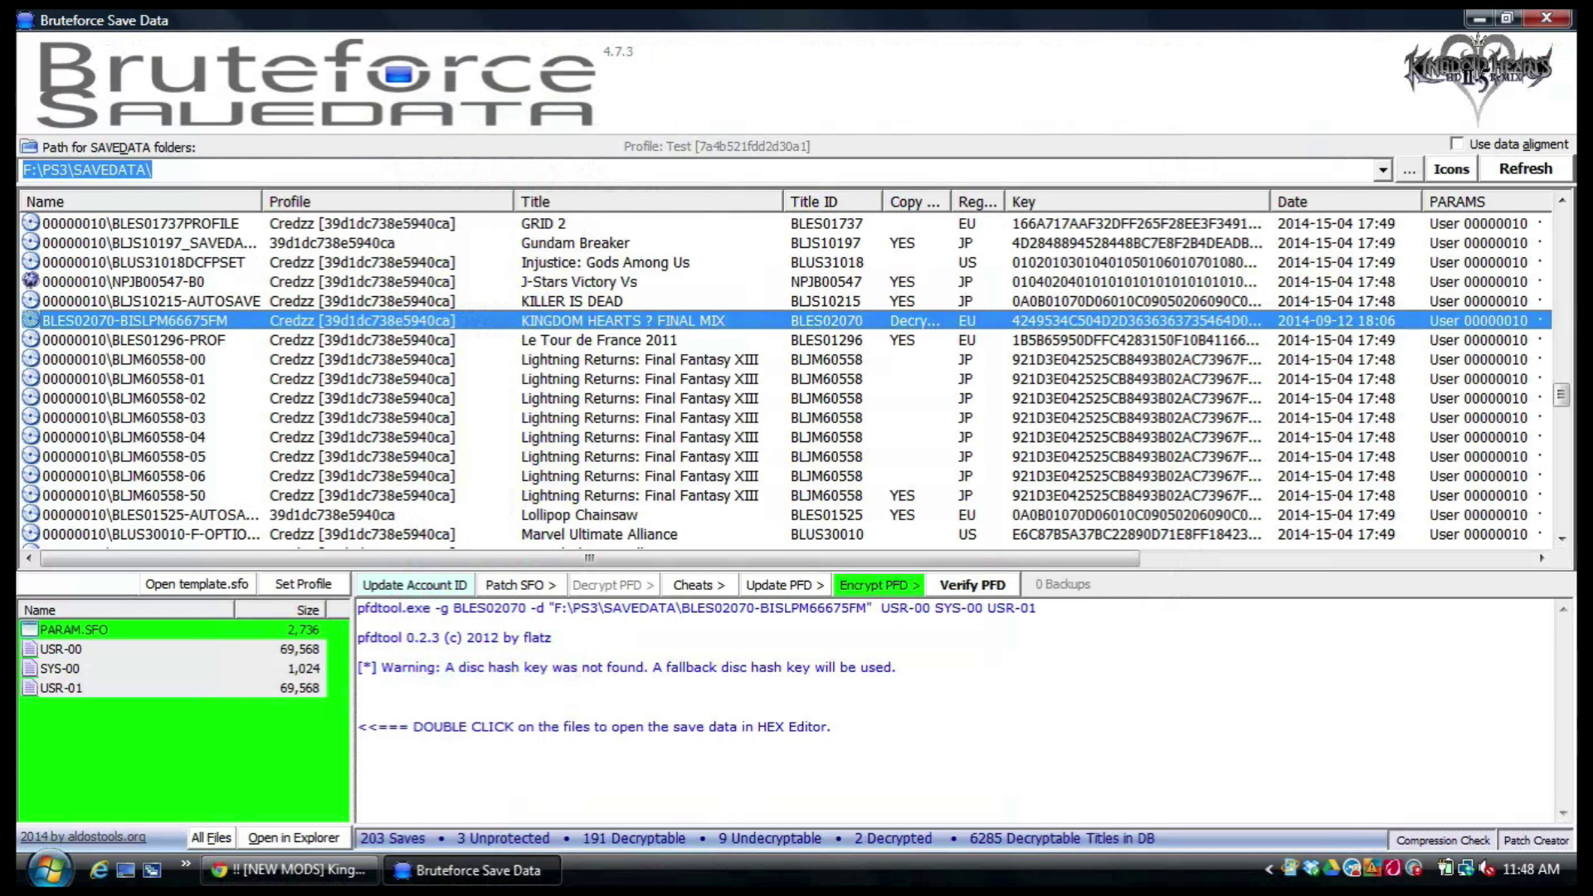
Apply the Unlock All Abilities cheat to the decrypted Kingdom Hearts Final Mix save and dismiss the confirmation.
{"action": "left_click", "coordinate": [697, 585]}
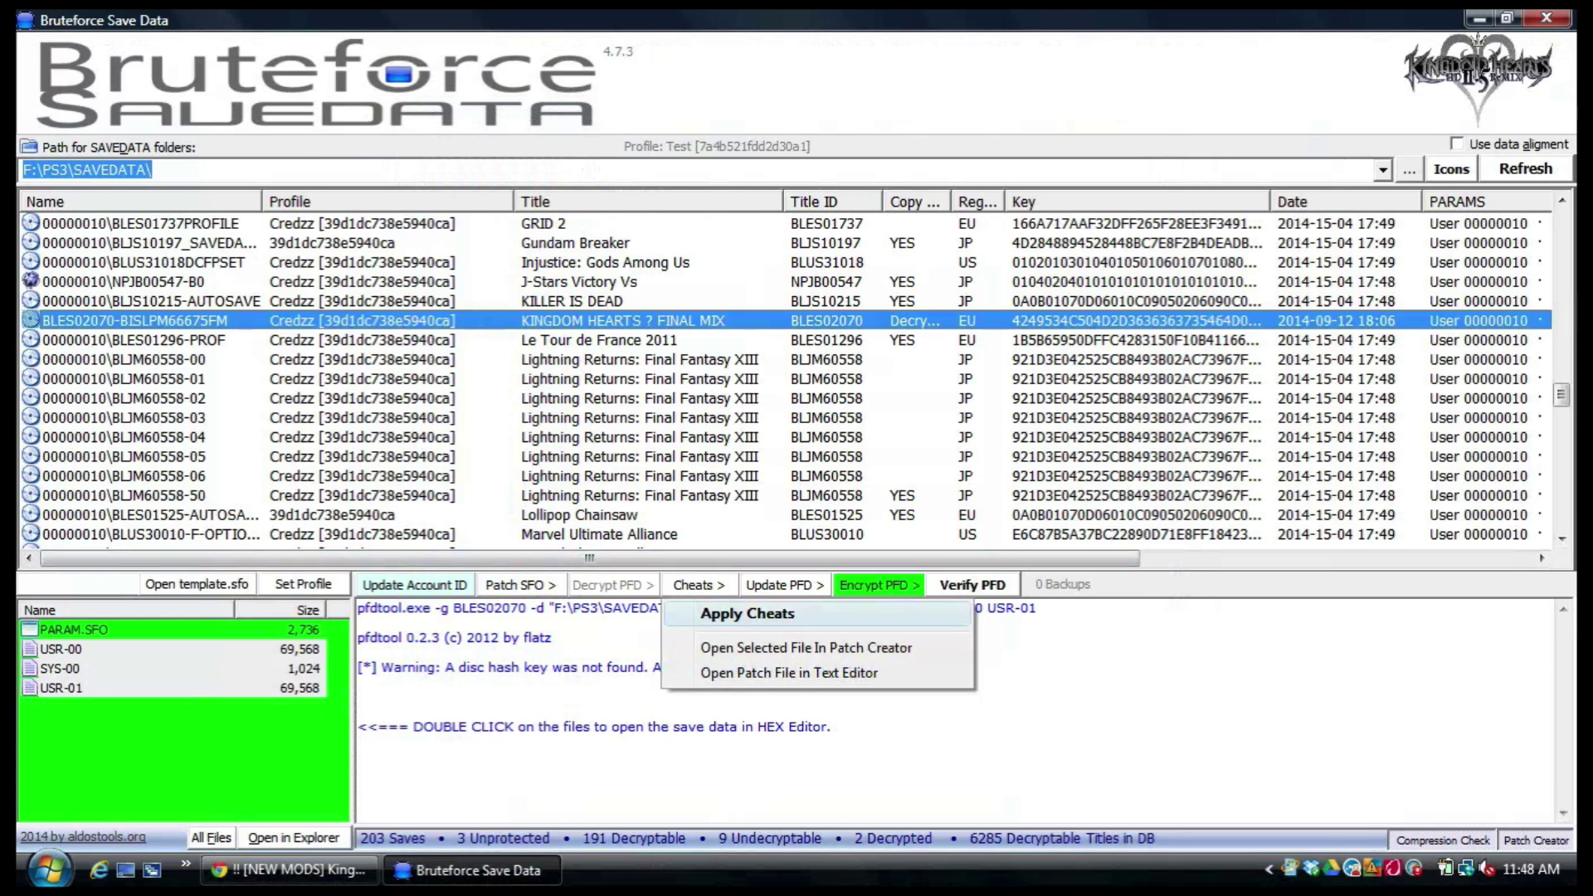
{"action": "left_click", "coordinate": [748, 614]}
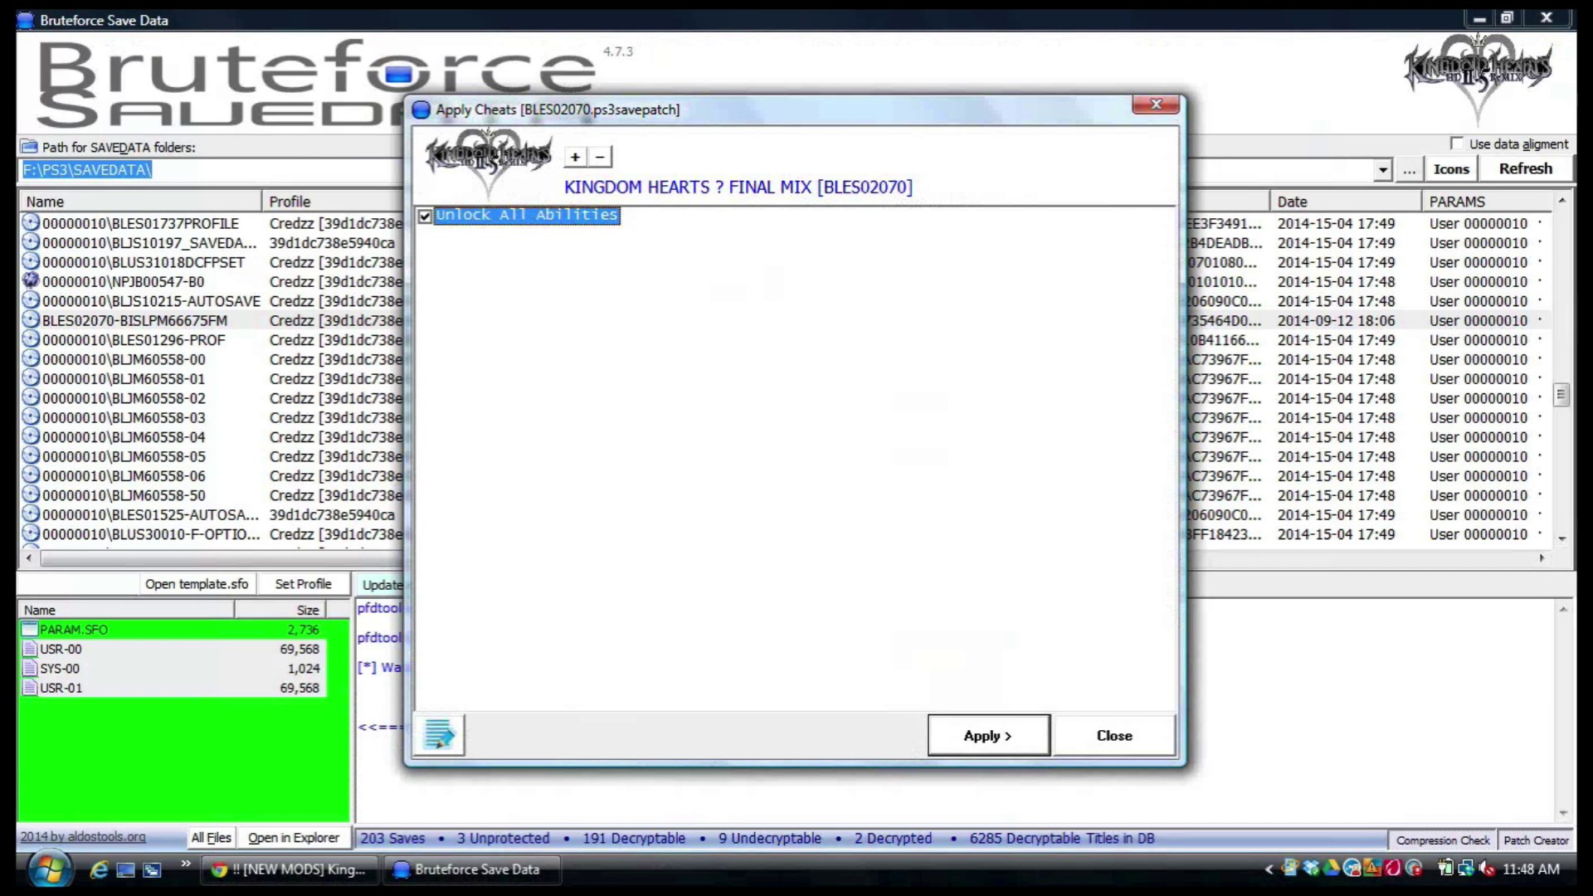
{"action": "key", "text": "space"}
{"action": "key", "text": "space"}
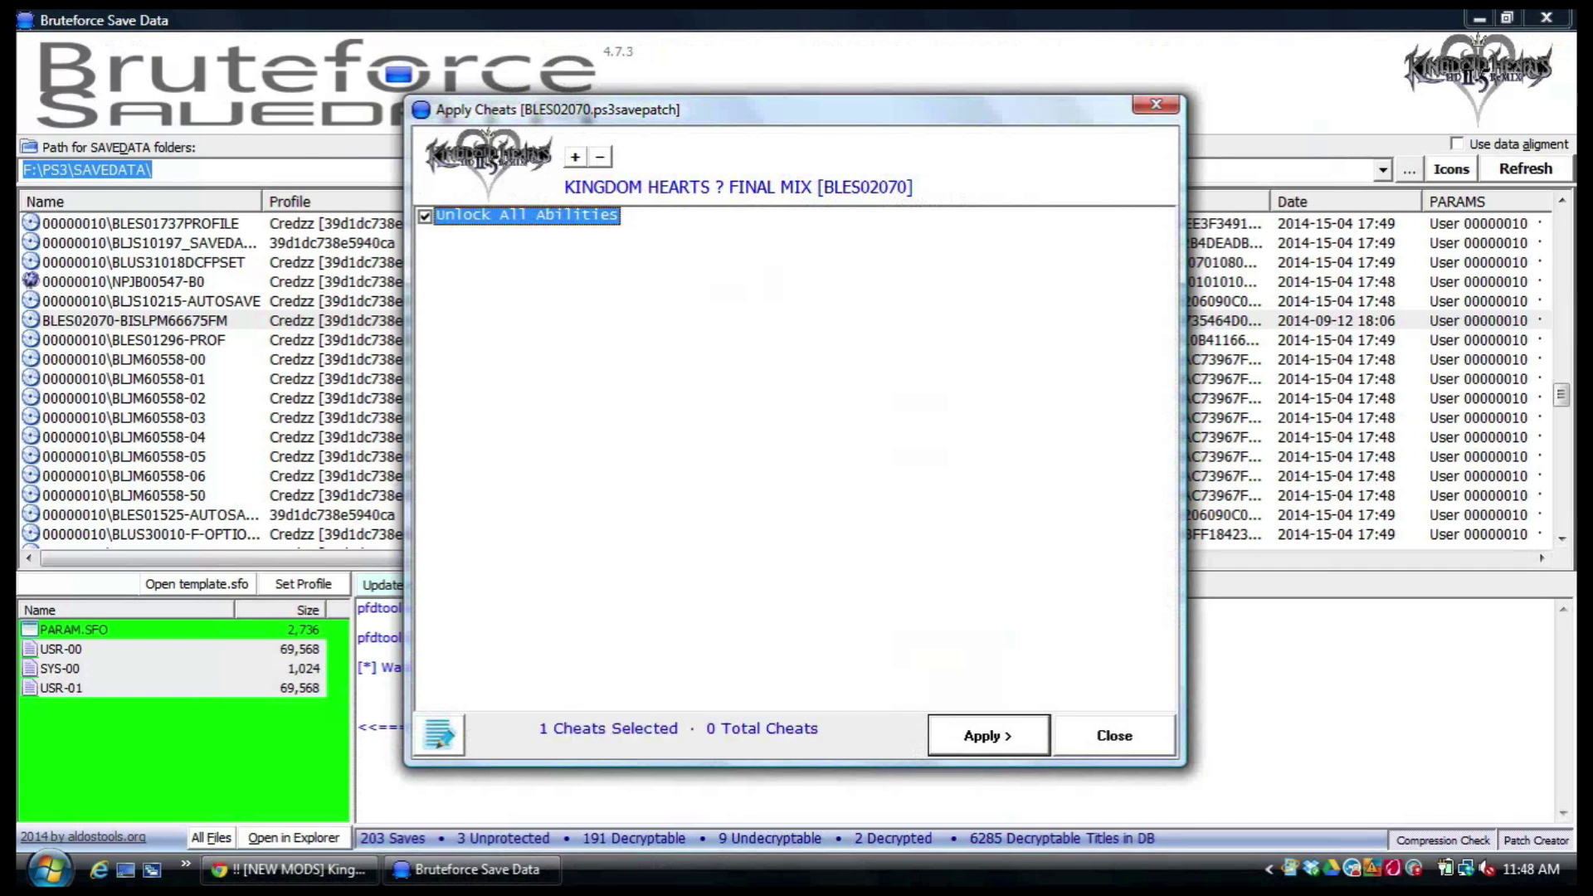
{"action": "key", "text": "Tab"}
{"action": "key", "text": "Return"}
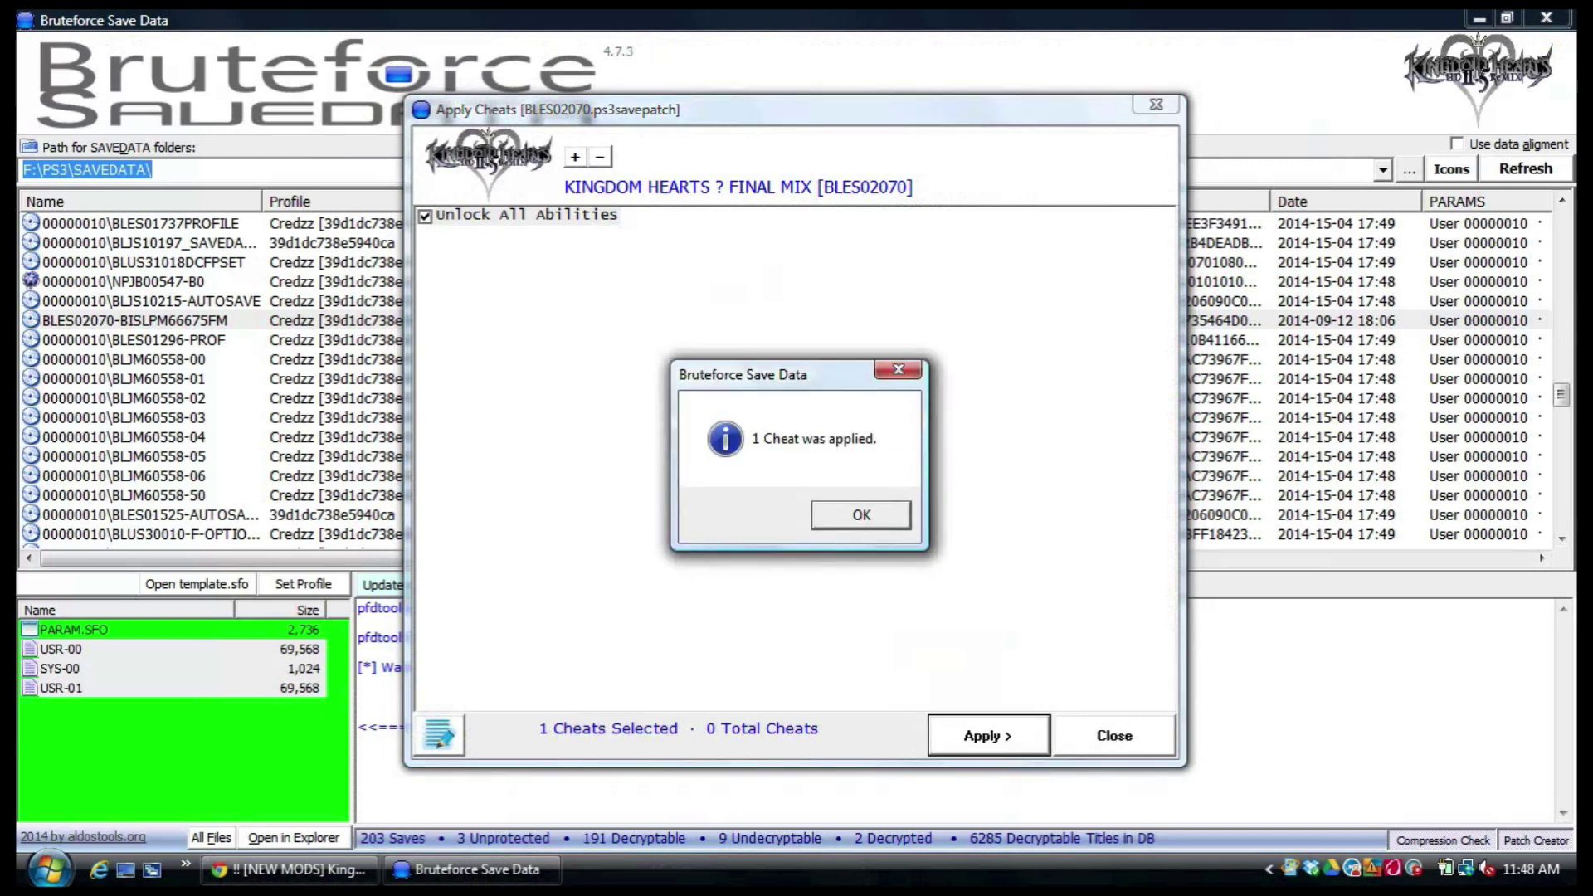
{"action": "key", "text": "space"}
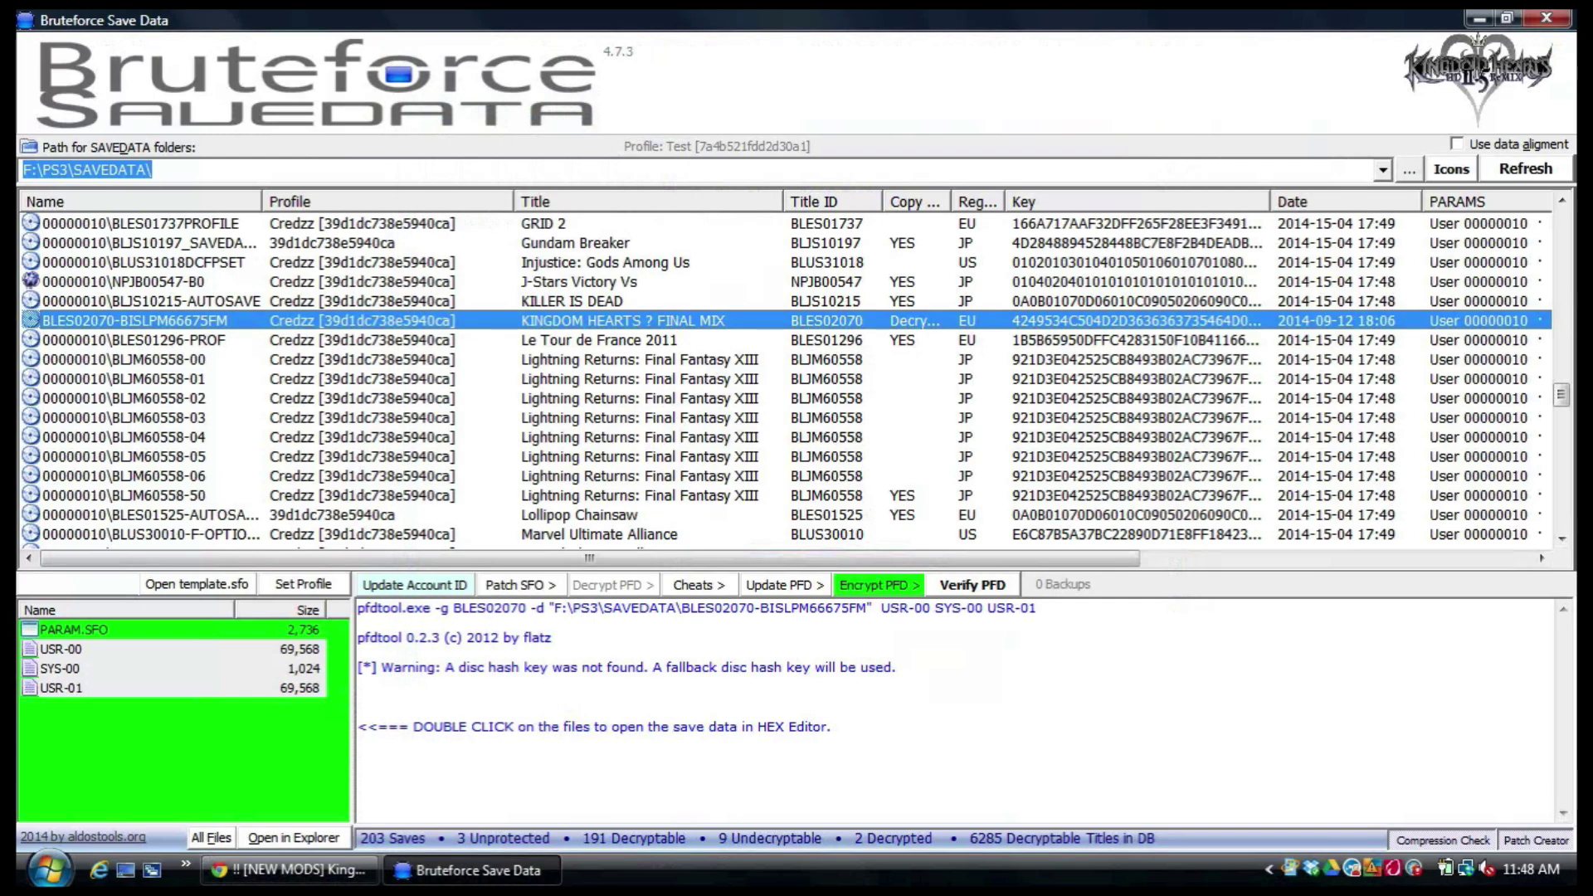
Encrypt the decrypted files of the Kingdom Hearts Final Mix save.
{"action": "key", "text": "Return"}
{"action": "key", "text": "Return"}
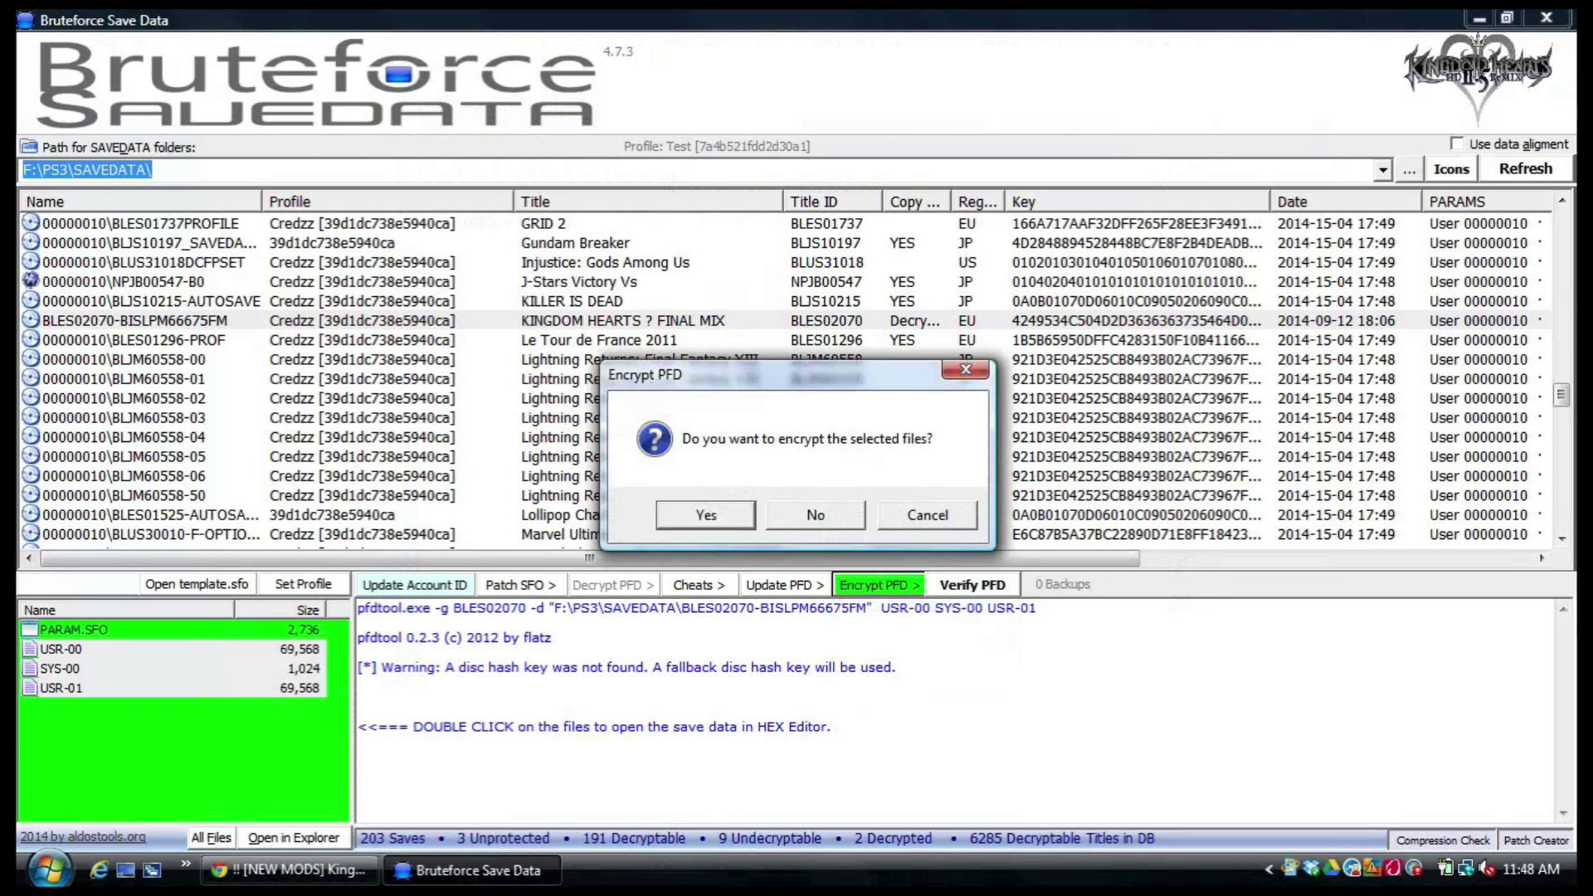
{"action": "key", "text": "Return"}
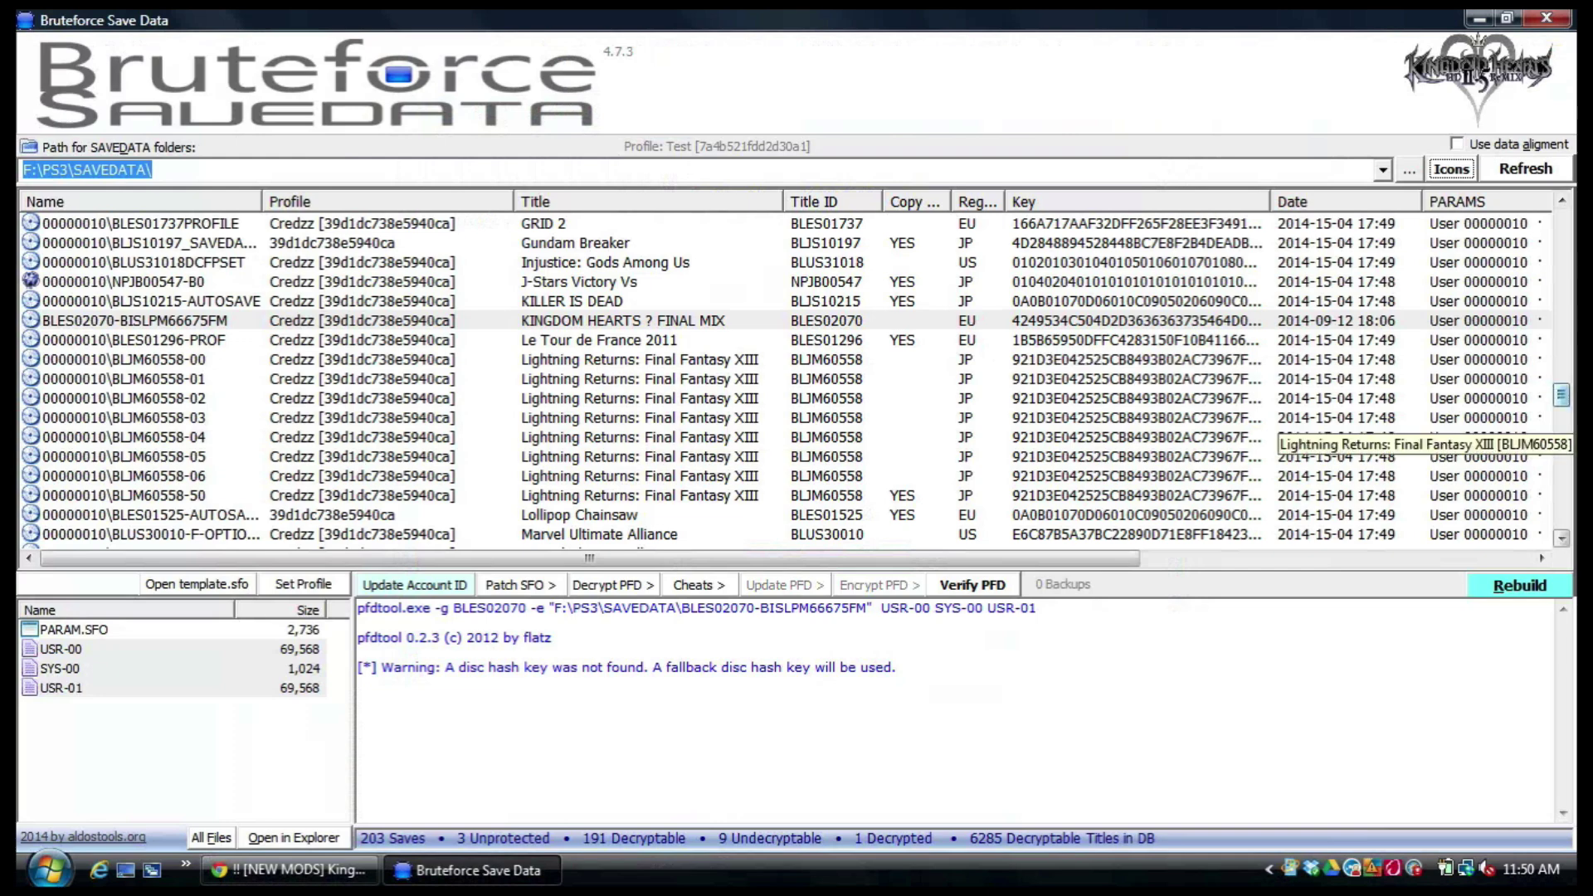
Open games.conf from the save list and examine how the Battle Vs Chess entry stores its keys, then close the file.
{"action": "scroll", "coordinate": [1561, 396], "scroll_direction": "up", "scroll_amount": 12}
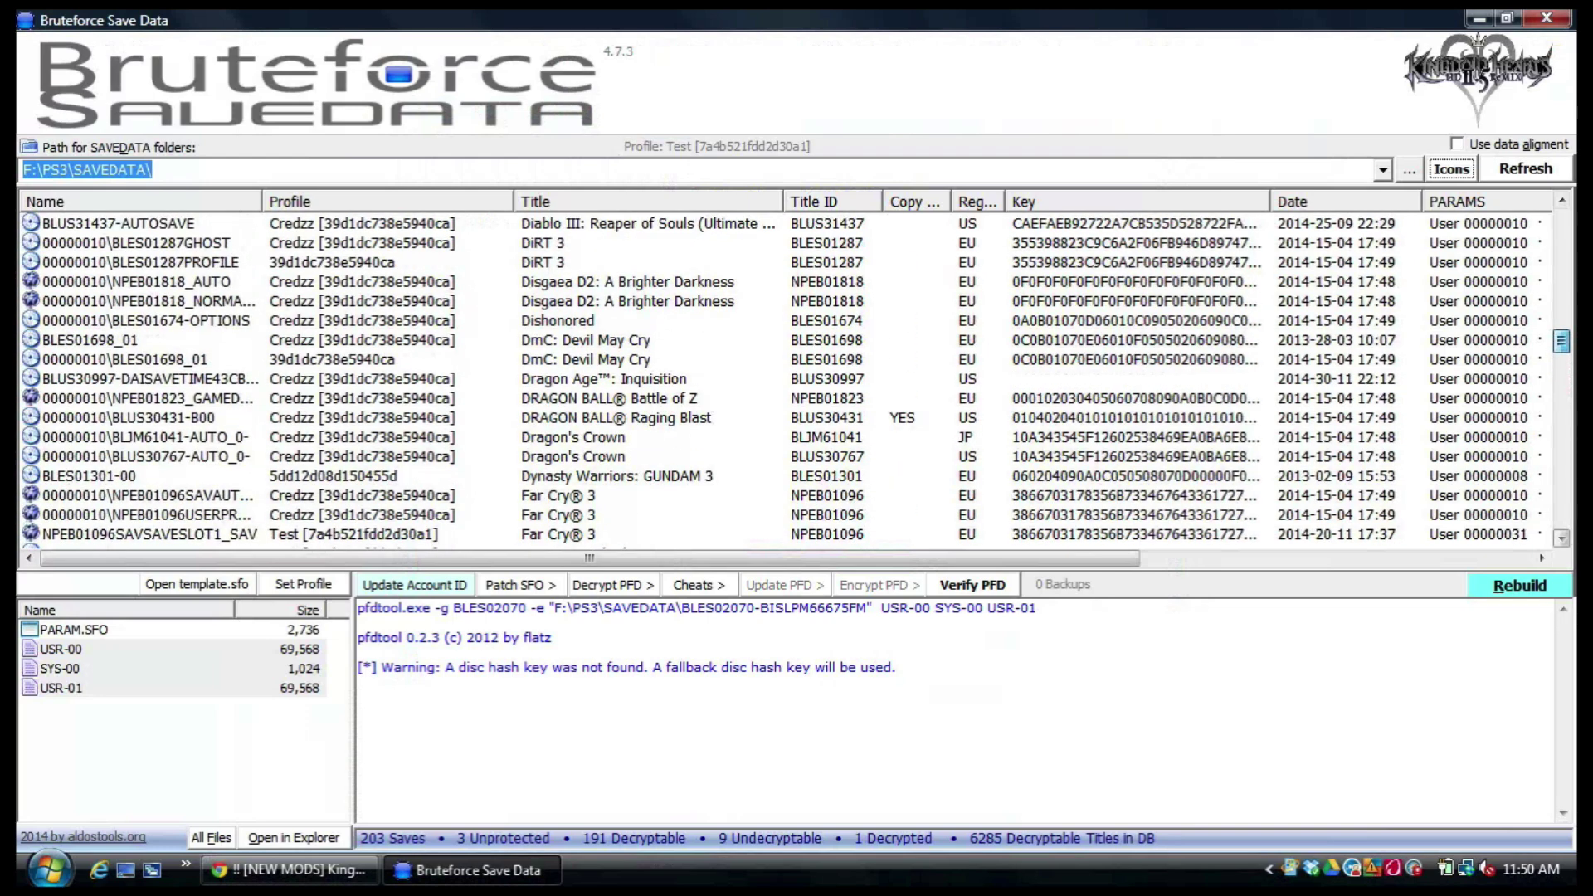
{"action": "scroll", "coordinate": [1560, 365], "scroll_direction": "down", "scroll_amount": 2}
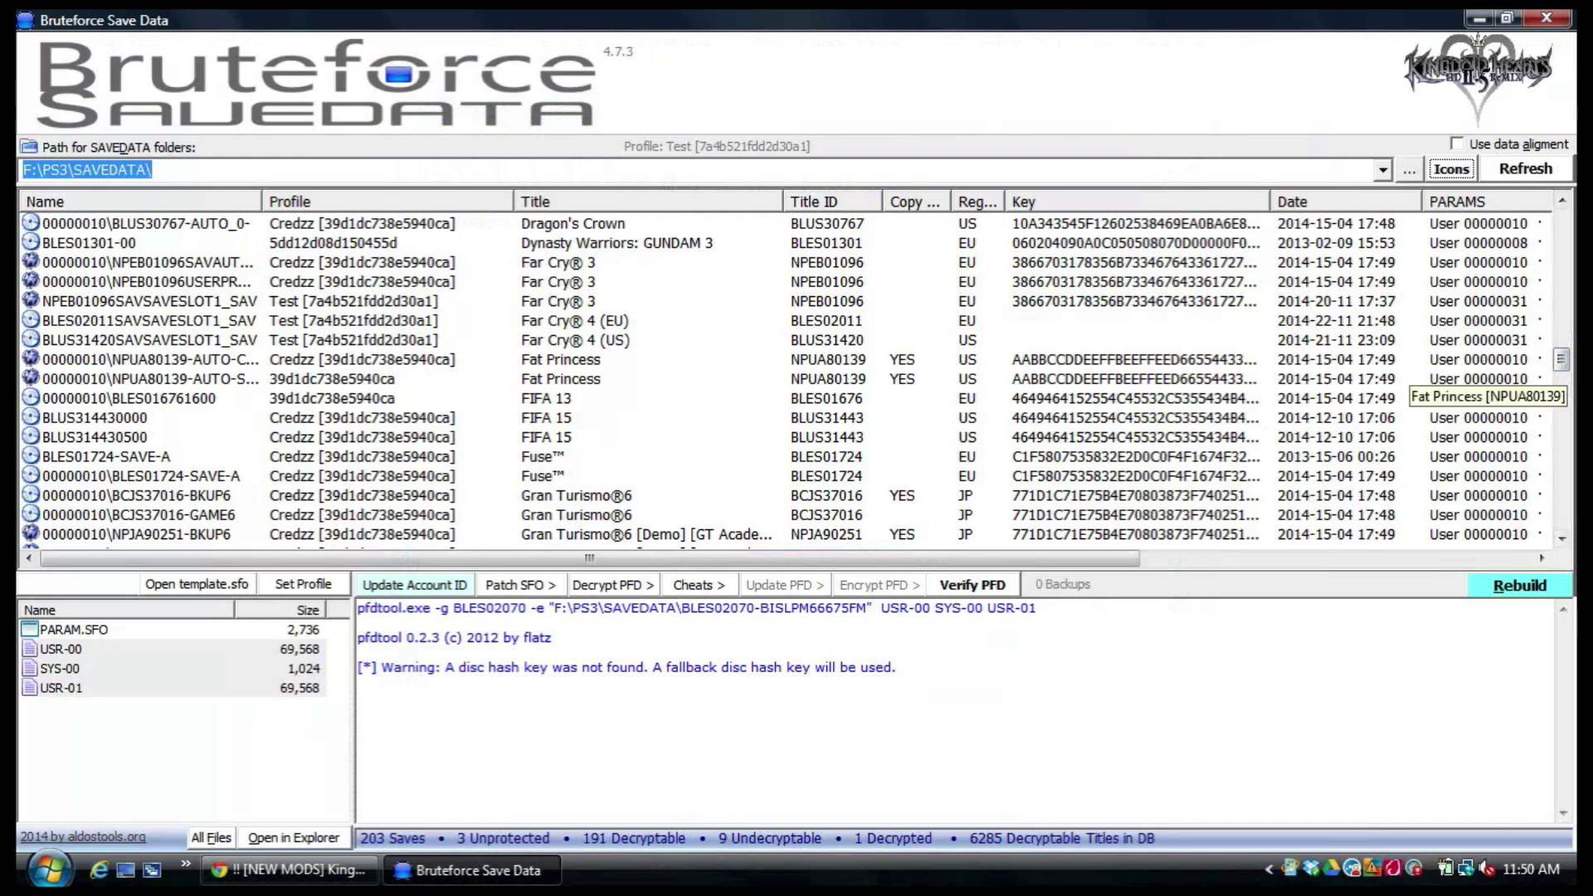
{"action": "scroll", "coordinate": [1161, 353], "scroll_direction": "down", "scroll_amount": 4}
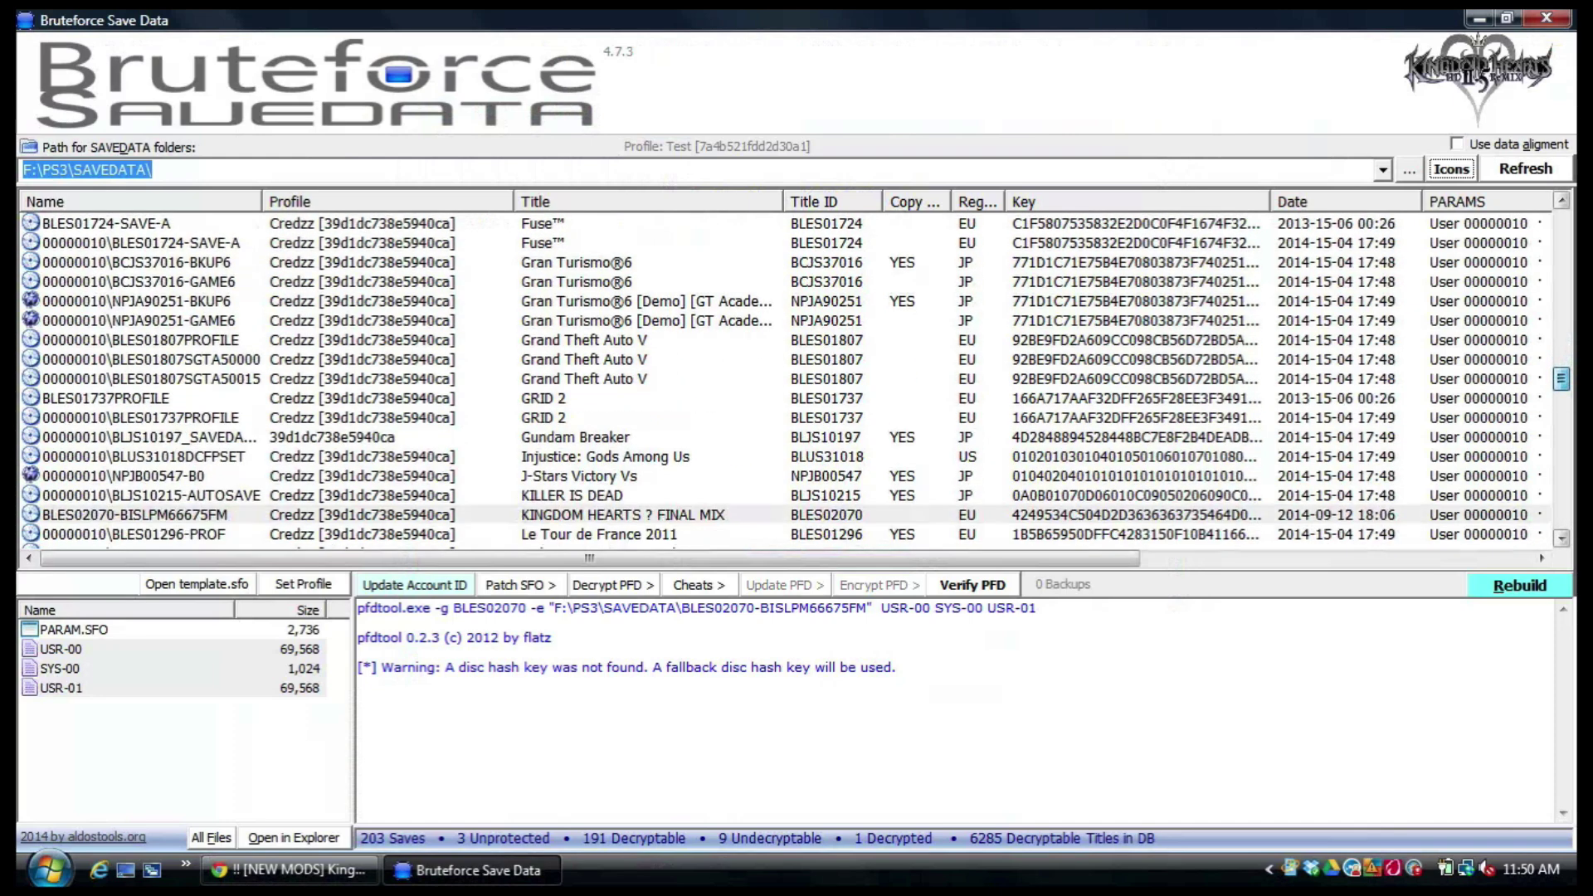
{"action": "scroll", "coordinate": [796, 381], "scroll_direction": "up", "scroll_amount": 3}
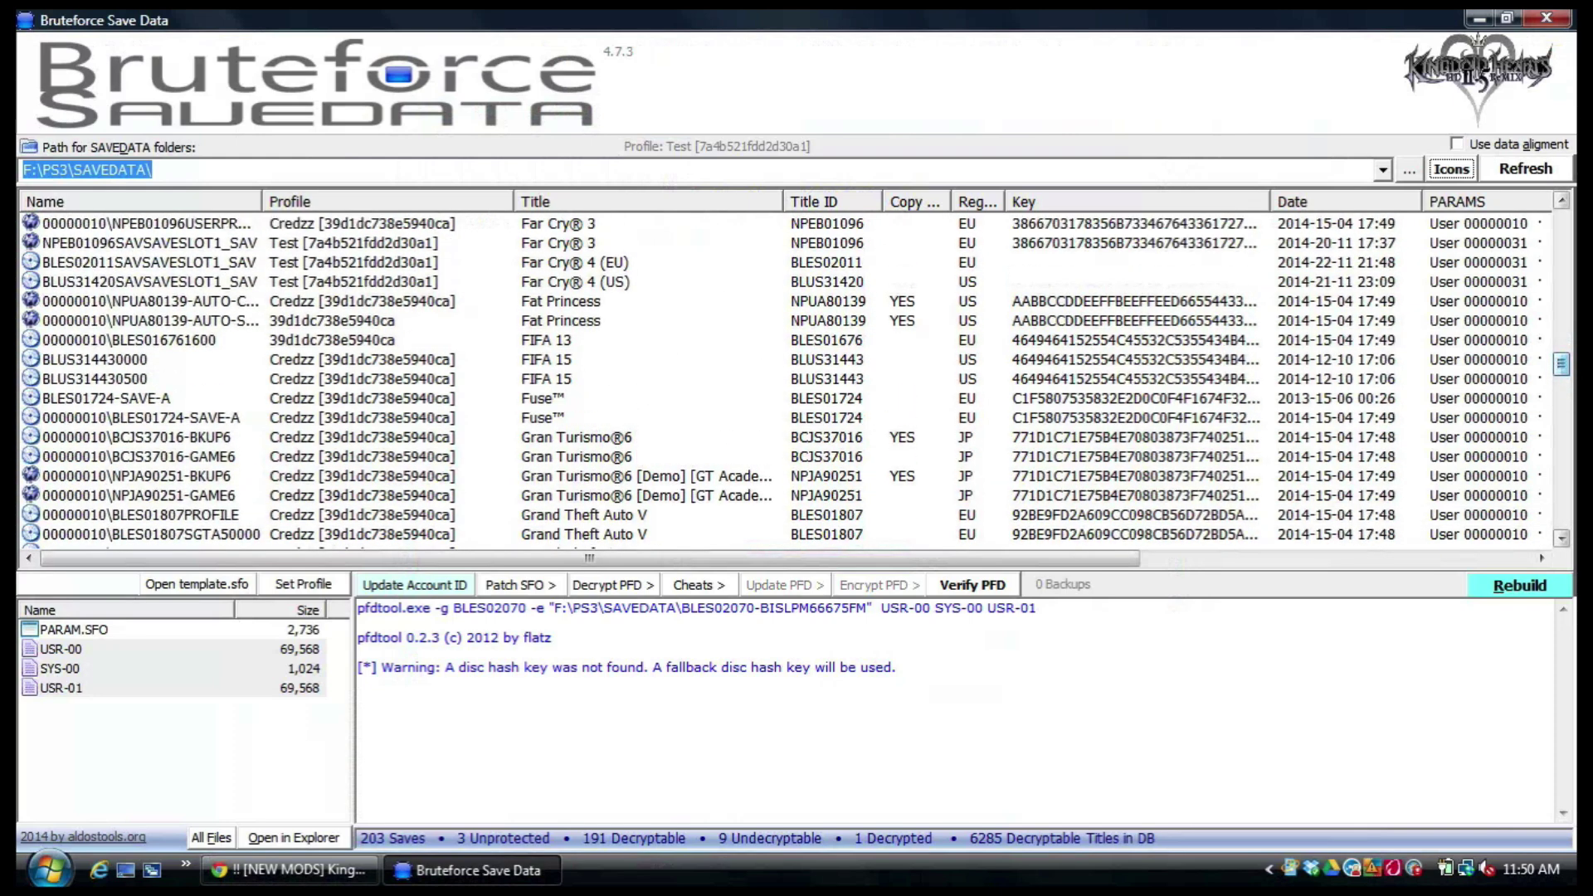
{"action": "right_click", "coordinate": [1063, 244]}
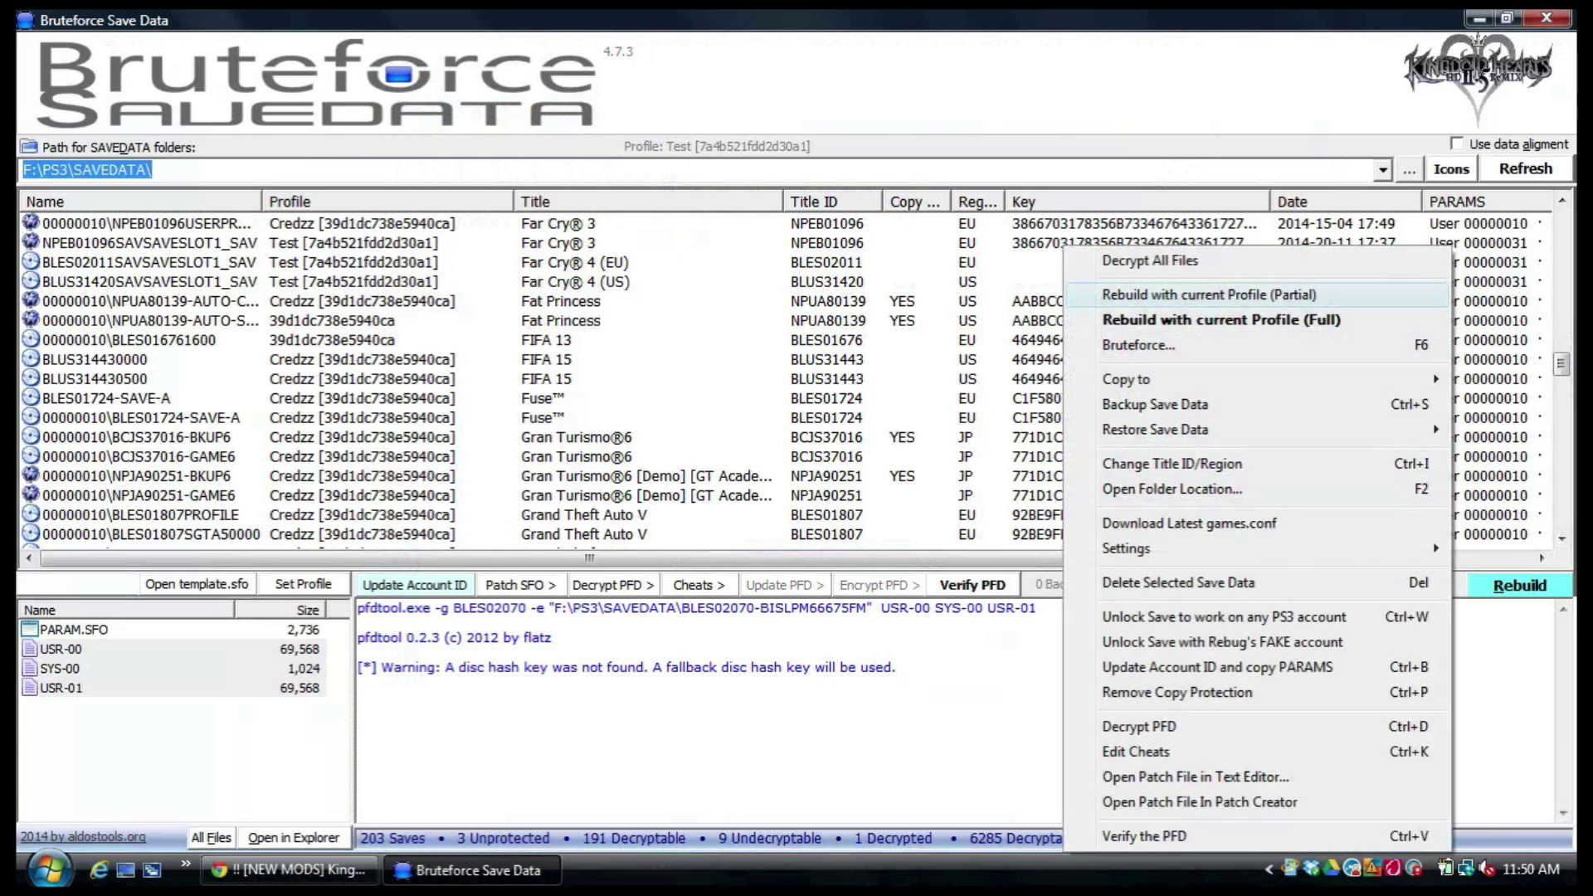
{"action": "mouse_move", "coordinate": [1161, 548]}
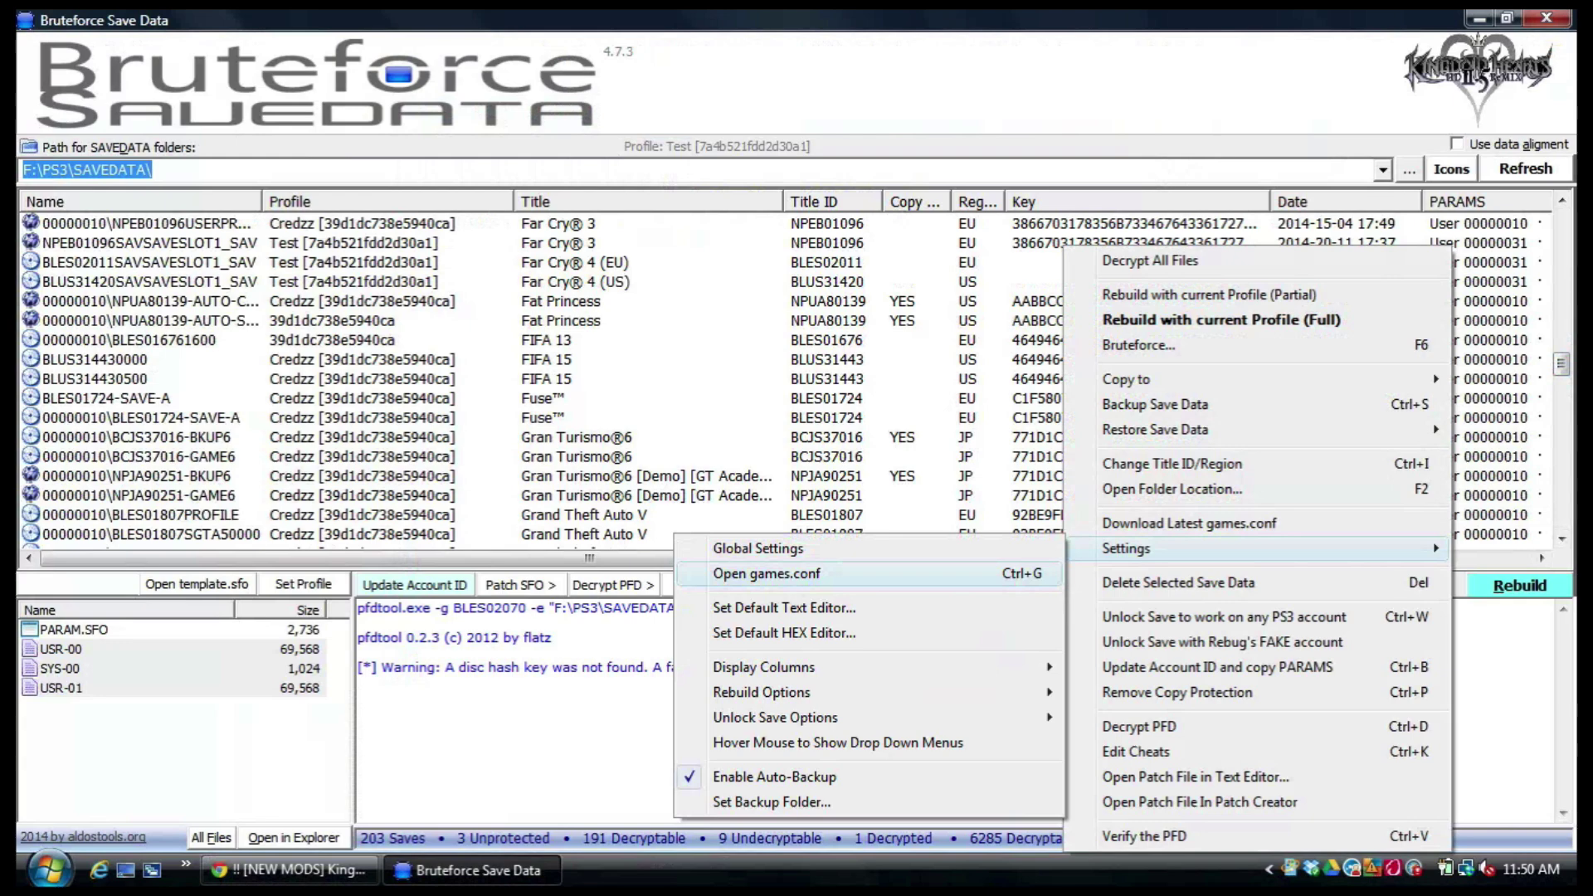
{"action": "key", "text": "Return"}
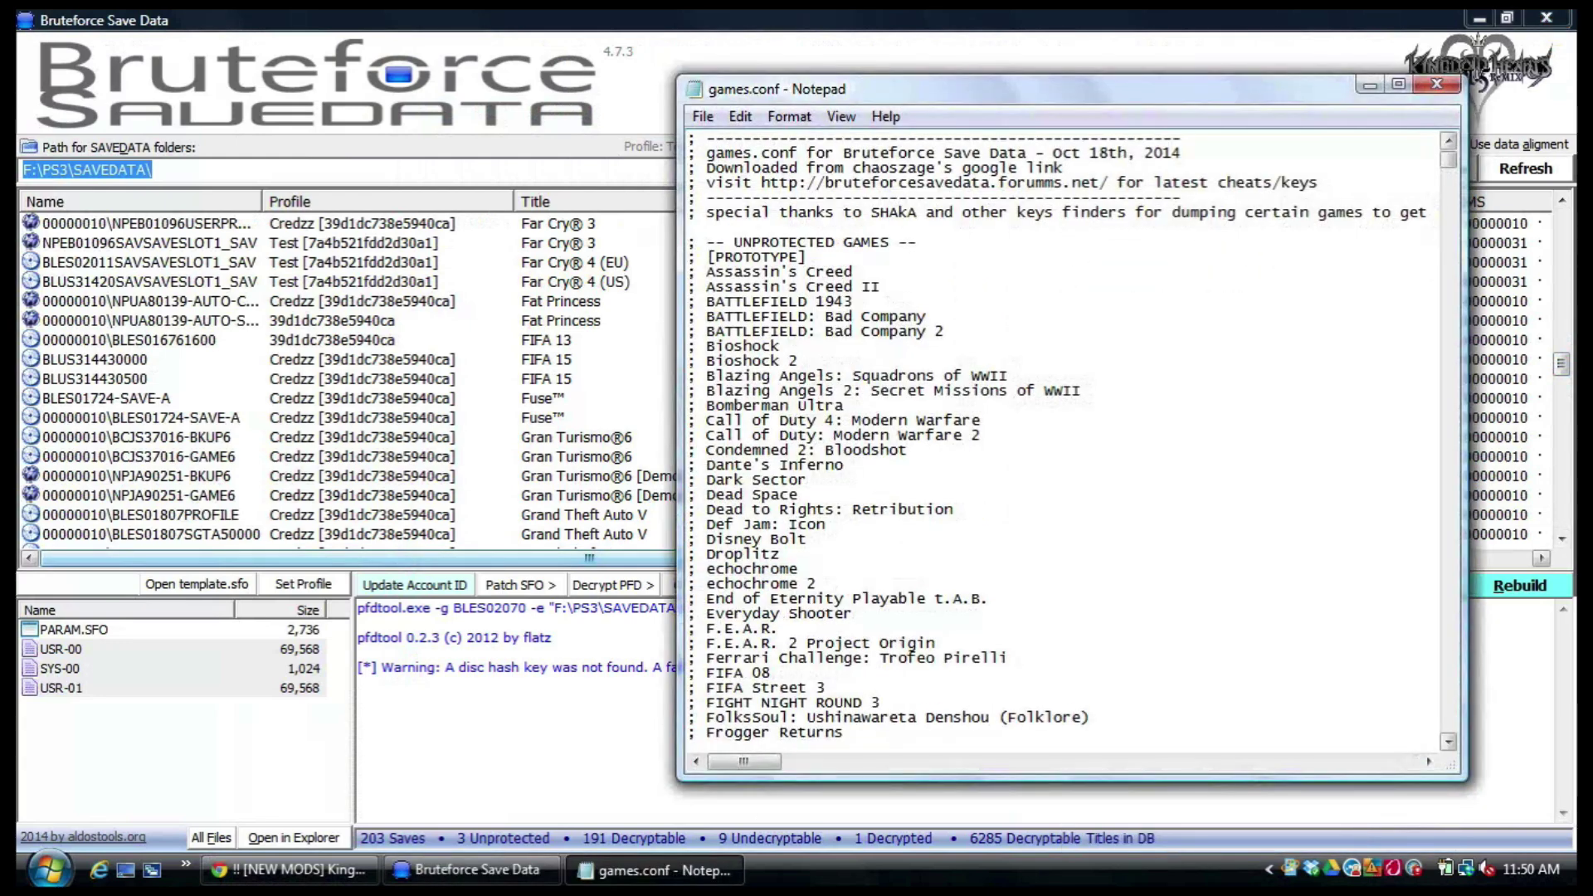
{"action": "left_click_drag", "start_coordinate": [1449, 159], "coordinate": [1449, 202]}
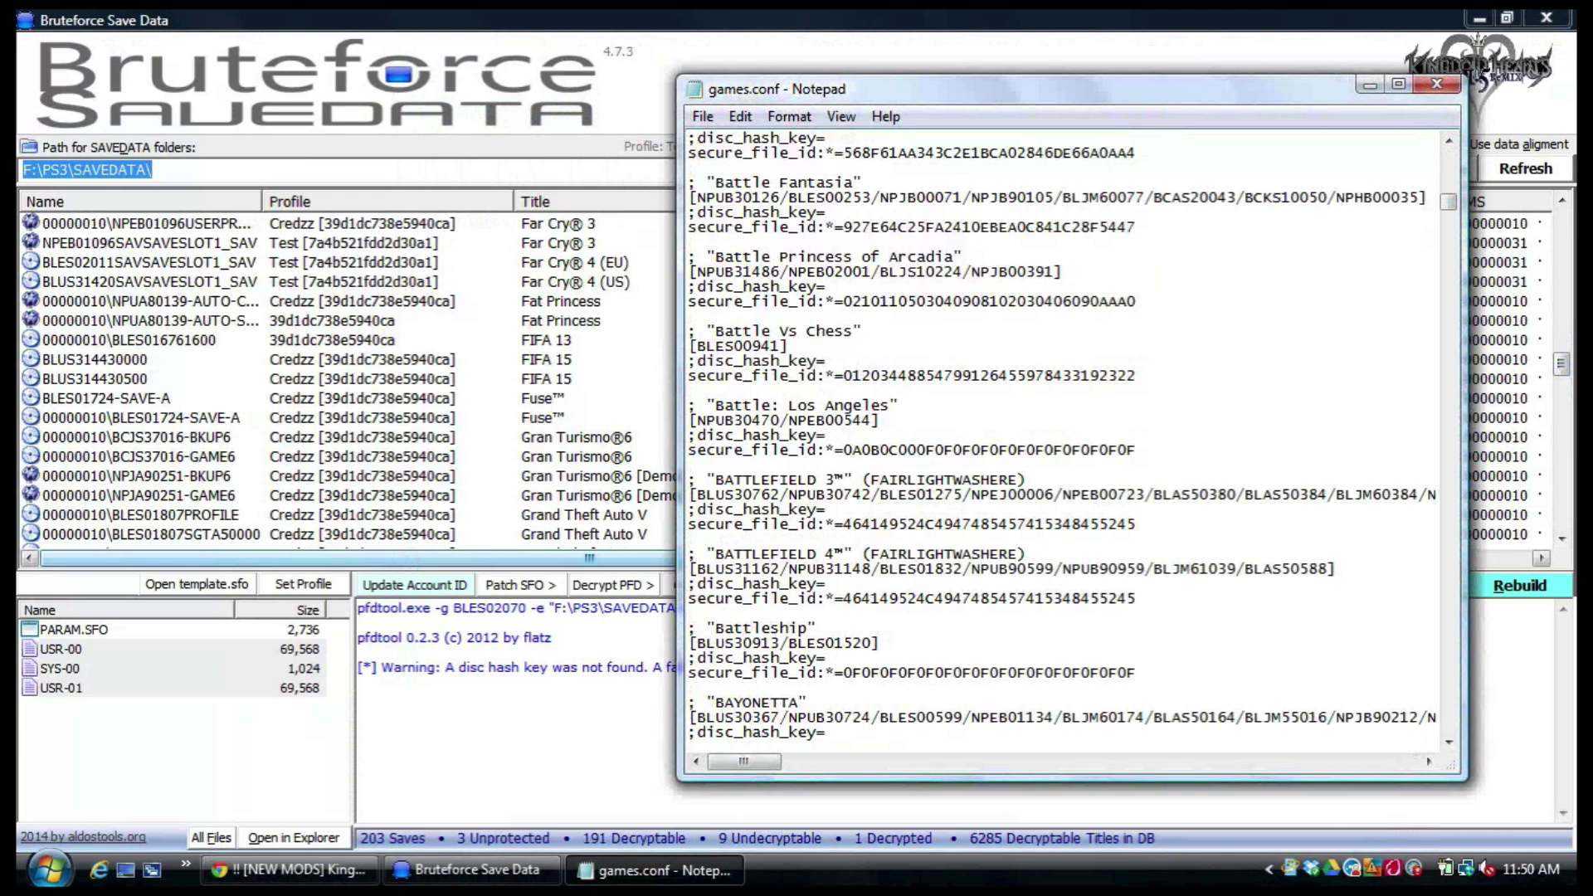
{"action": "left_click_drag", "start_coordinate": [706, 331], "coordinate": [1129, 376]}
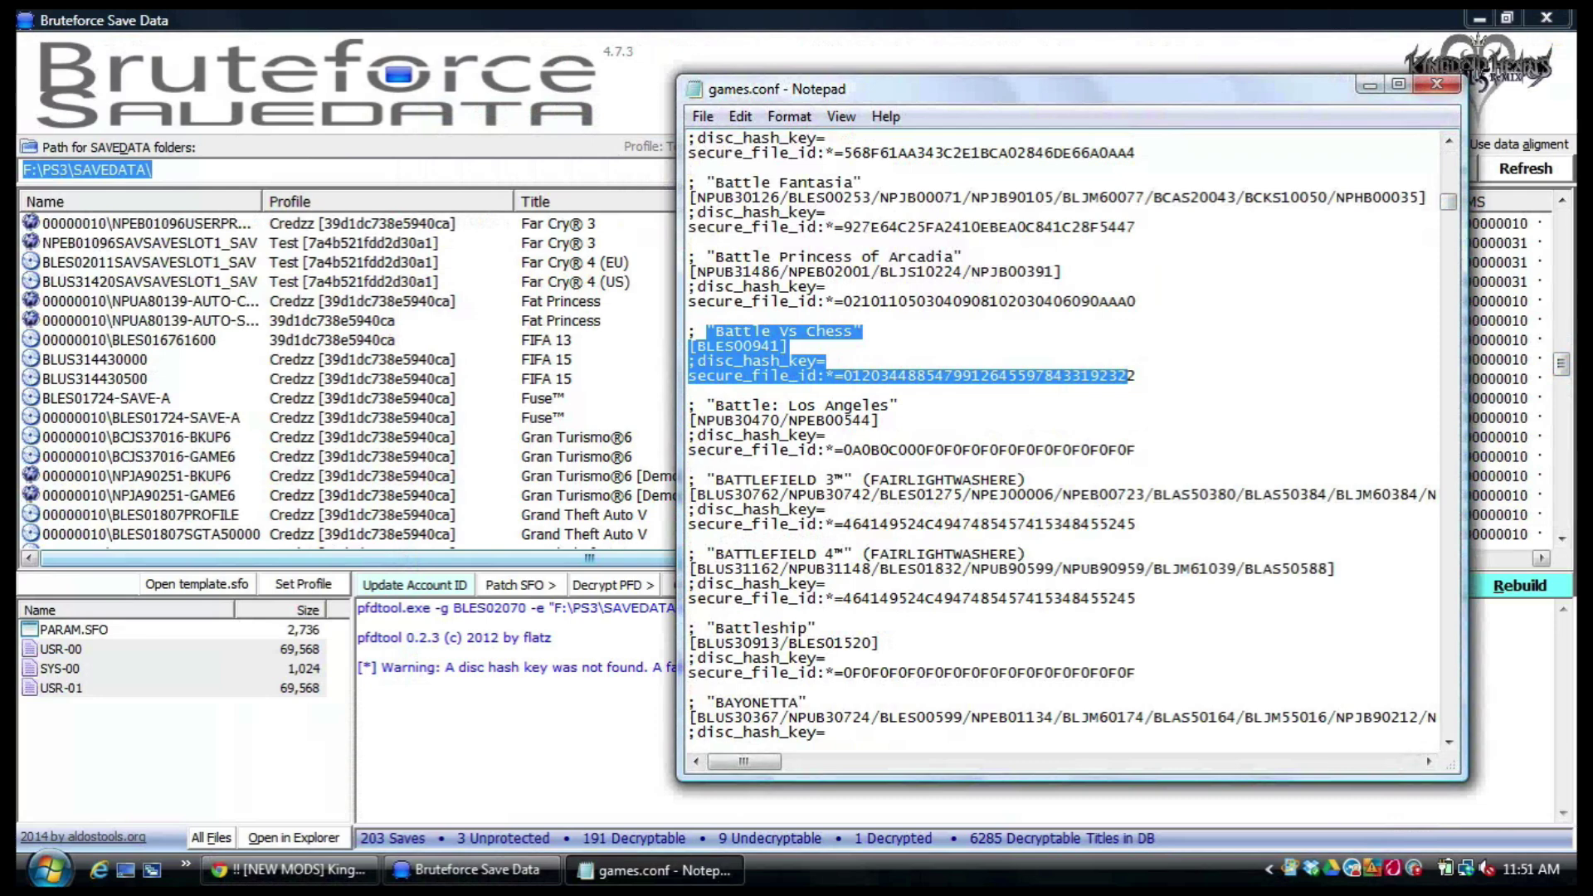
{"action": "left_click", "coordinate": [1436, 84]}
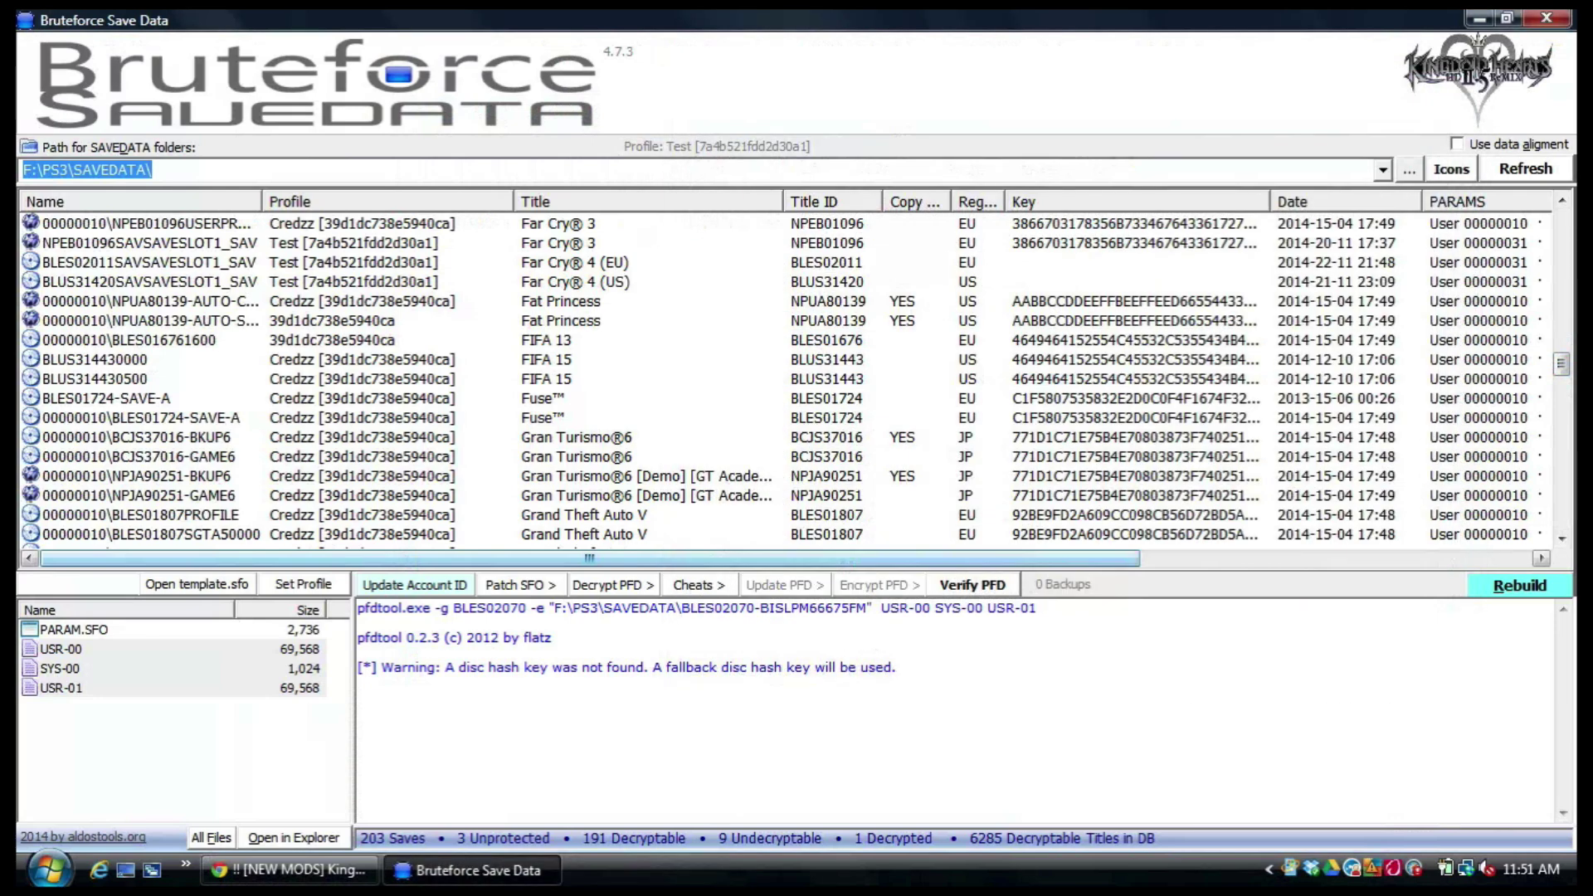
Bruteforce the secure file ID of the Far Cry 4 (EU) save, BLES02011SAVSAVESLOT1_SAV.
{"action": "left_click", "coordinate": [946, 262]}
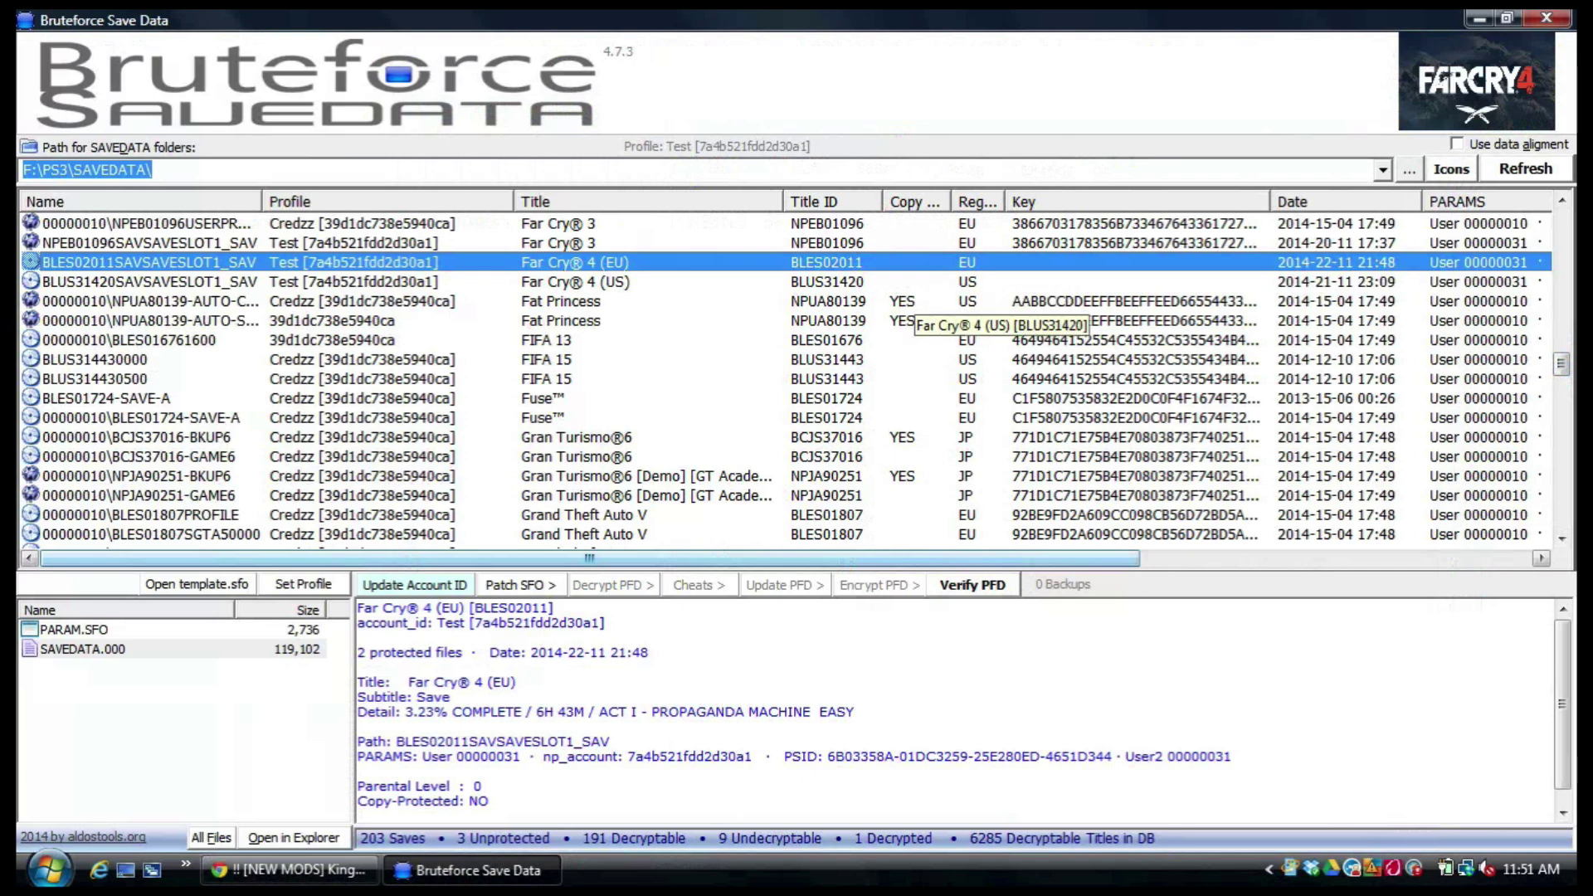
{"action": "right_click", "coordinate": [1017, 263]}
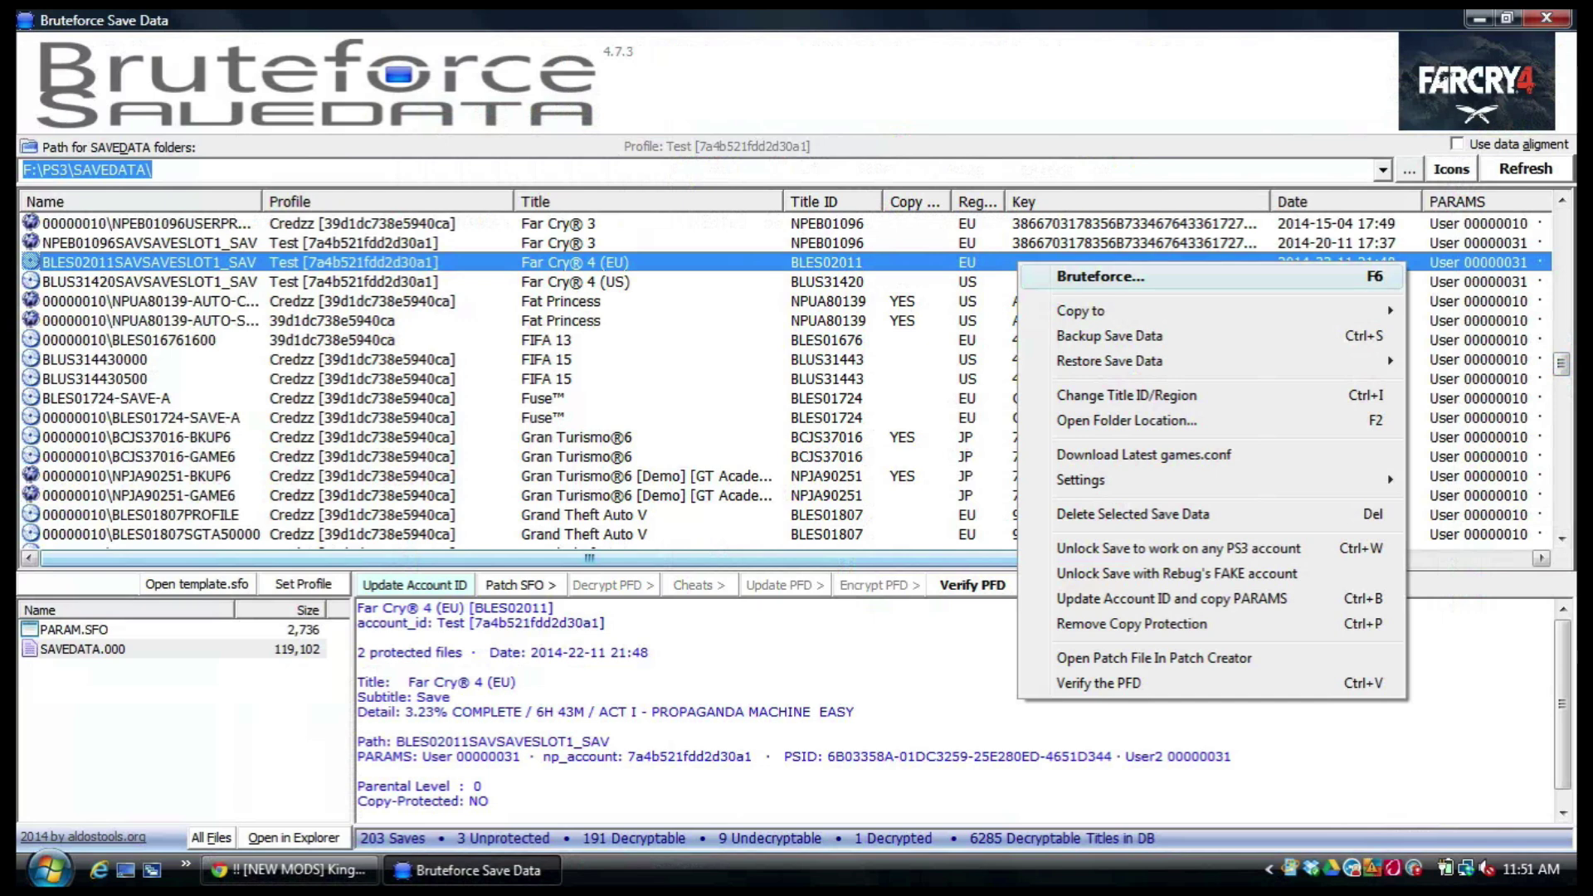
{"action": "key", "text": "Return"}
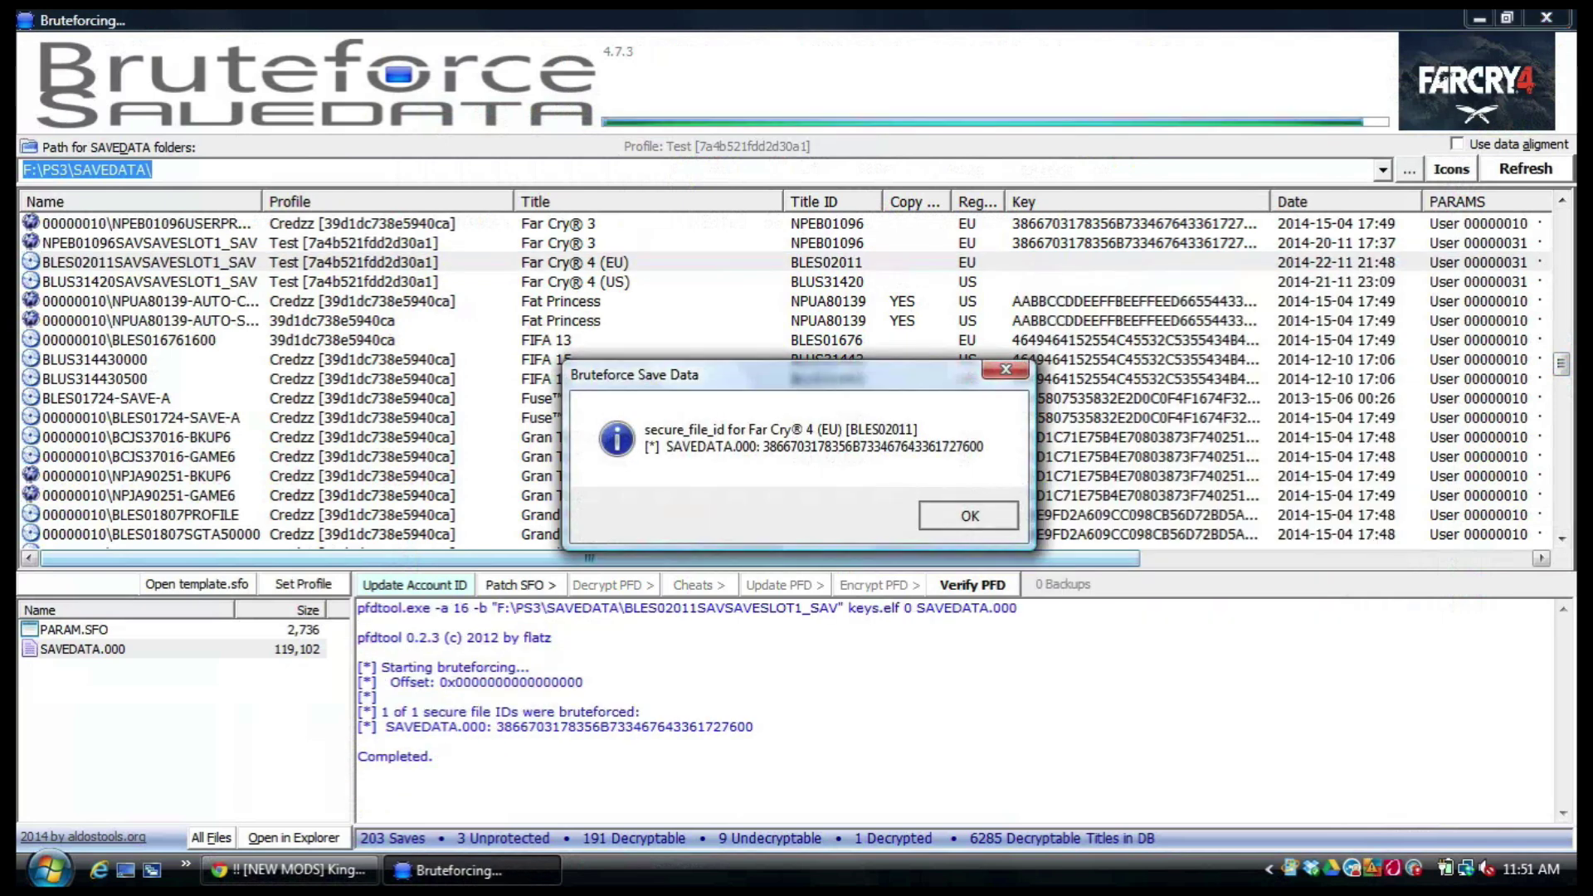
{"action": "key", "text": "Return"}
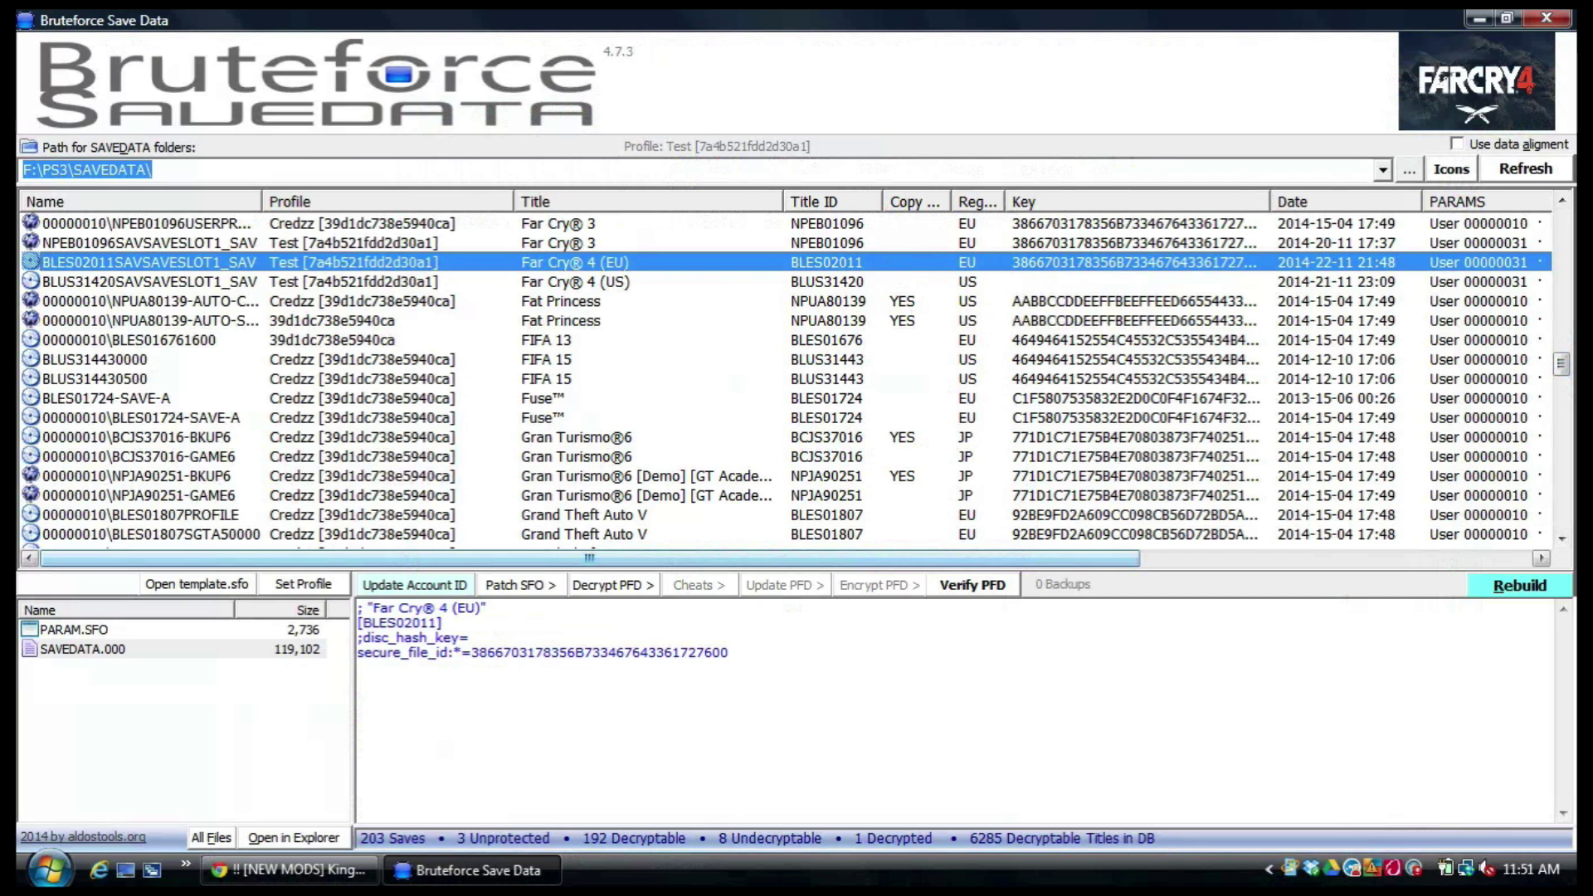
Decrypt all files of the Far Cry 4 (EU) save.
{"action": "left_click", "coordinate": [612, 585]}
{"action": "left_click", "coordinate": [687, 614]}
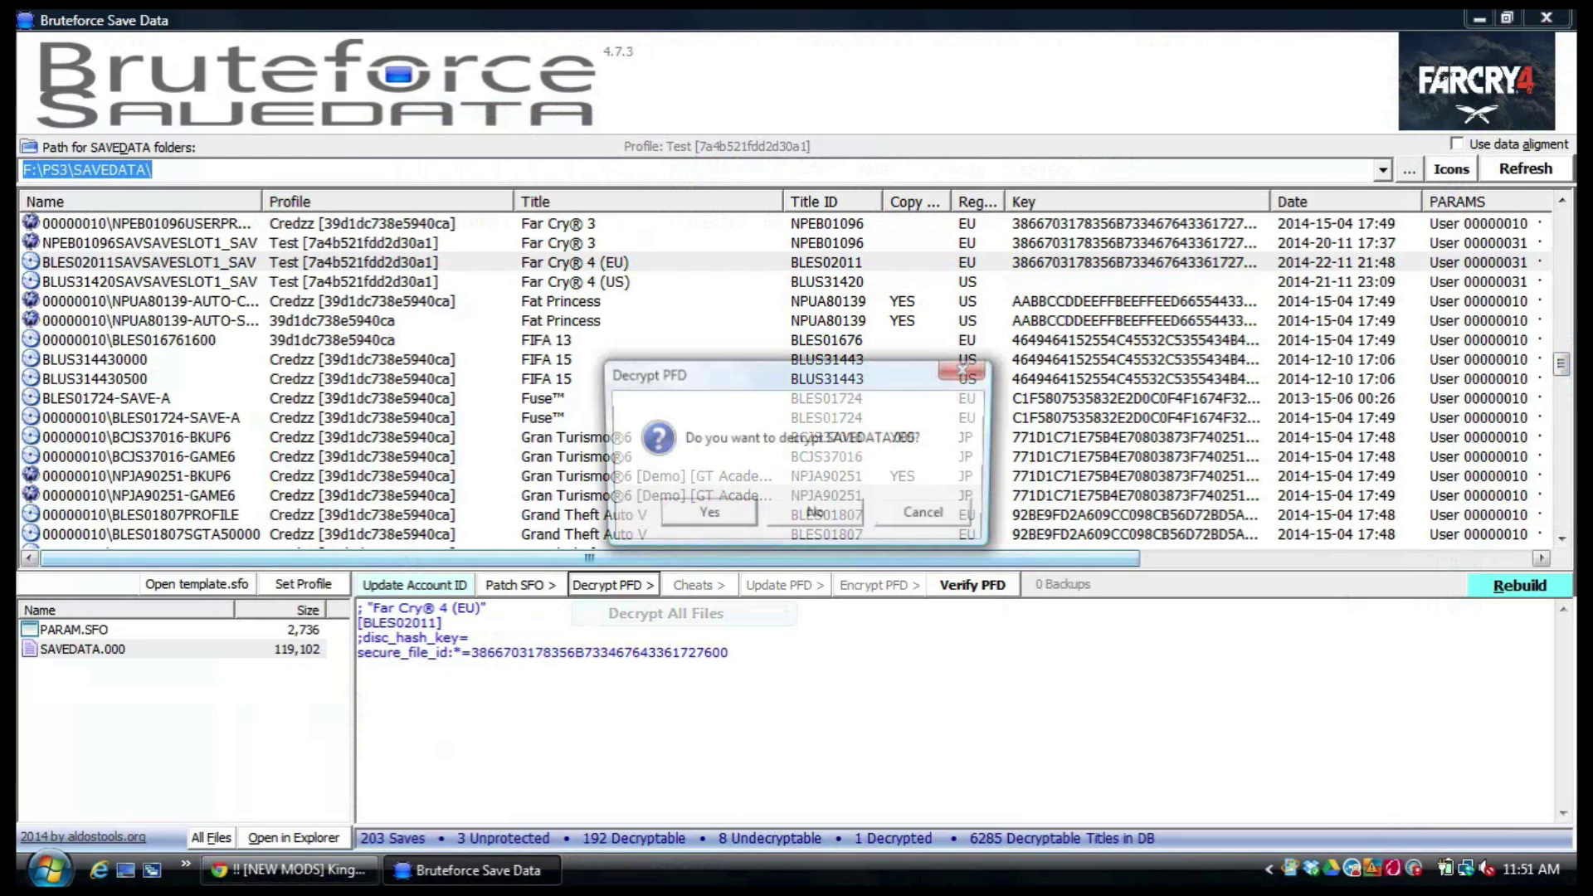
{"action": "key", "text": "Return"}
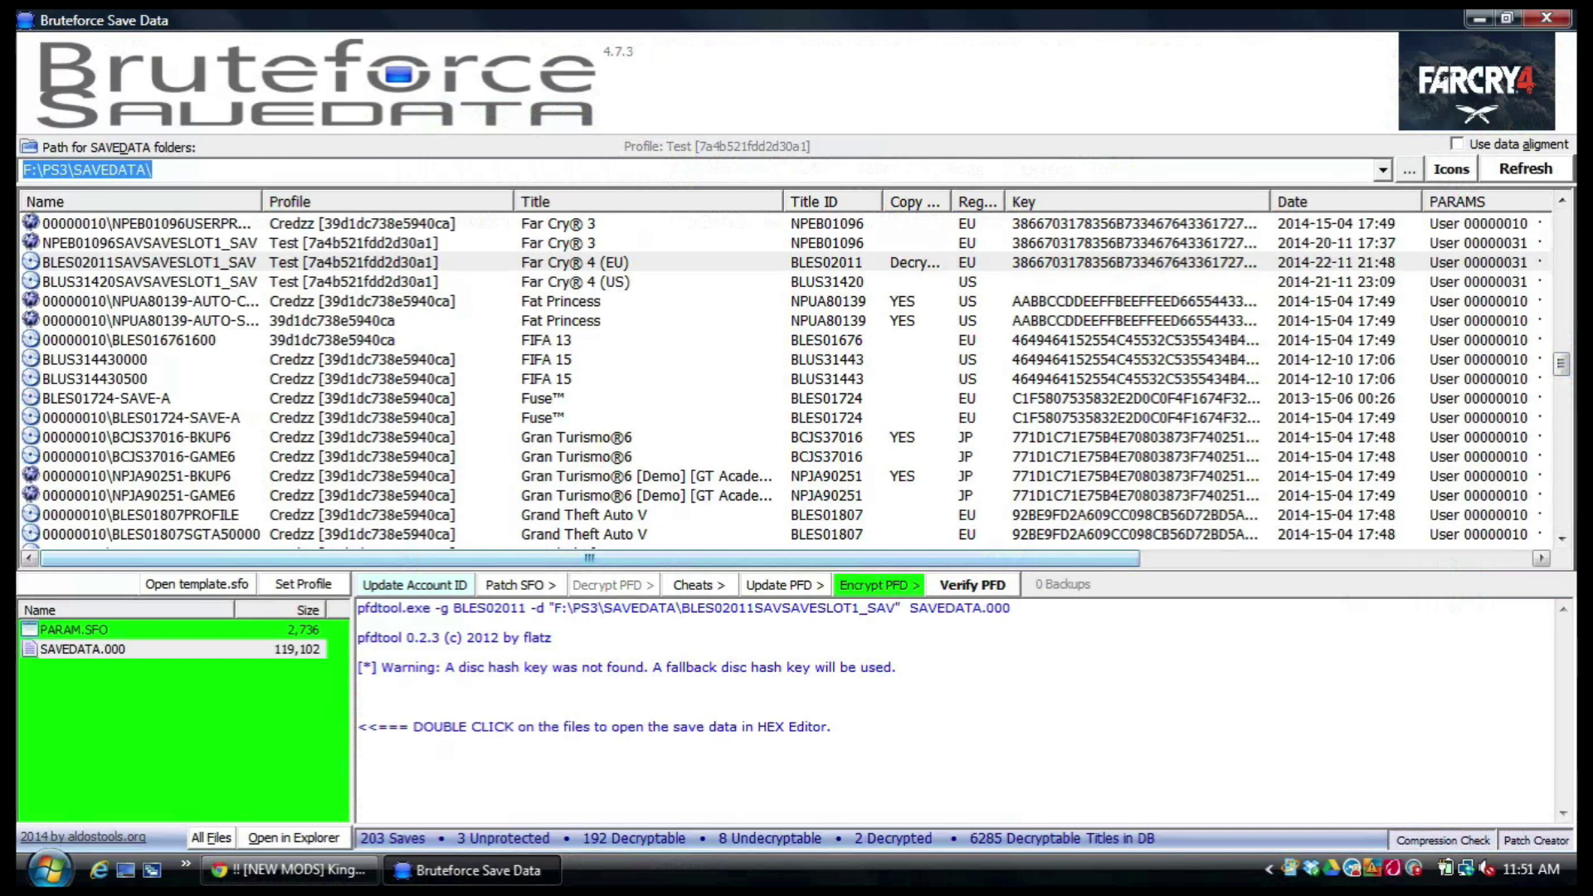
Check the Far Cry 4 (EU) save's cheat list and cheat editor, closing them without adding a code.
{"action": "left_click", "coordinate": [700, 586]}
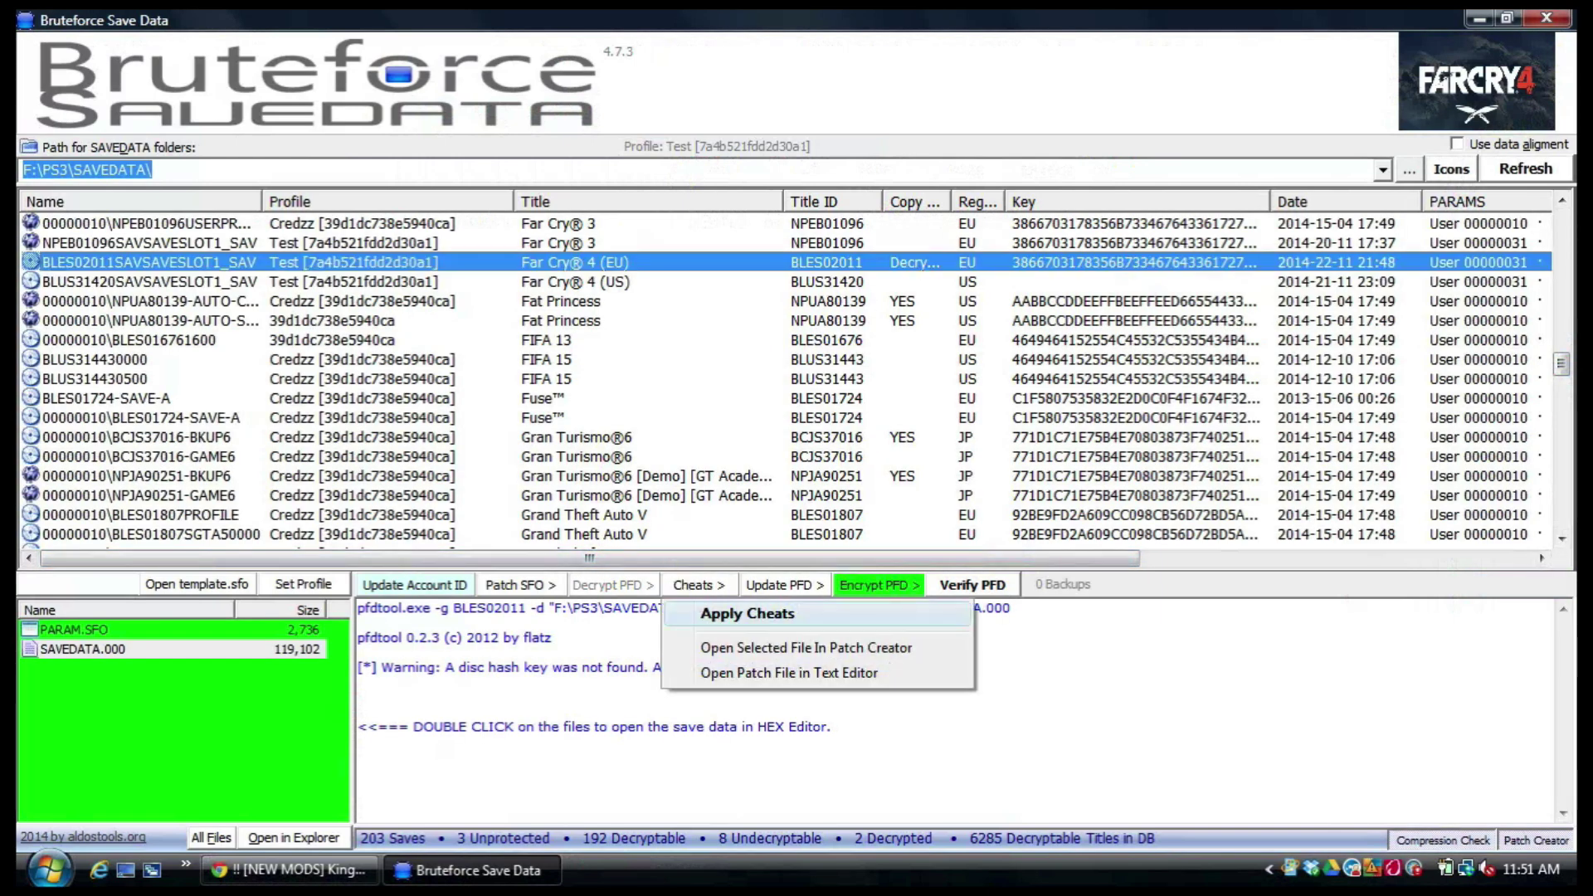
{"action": "left_click", "coordinate": [746, 615]}
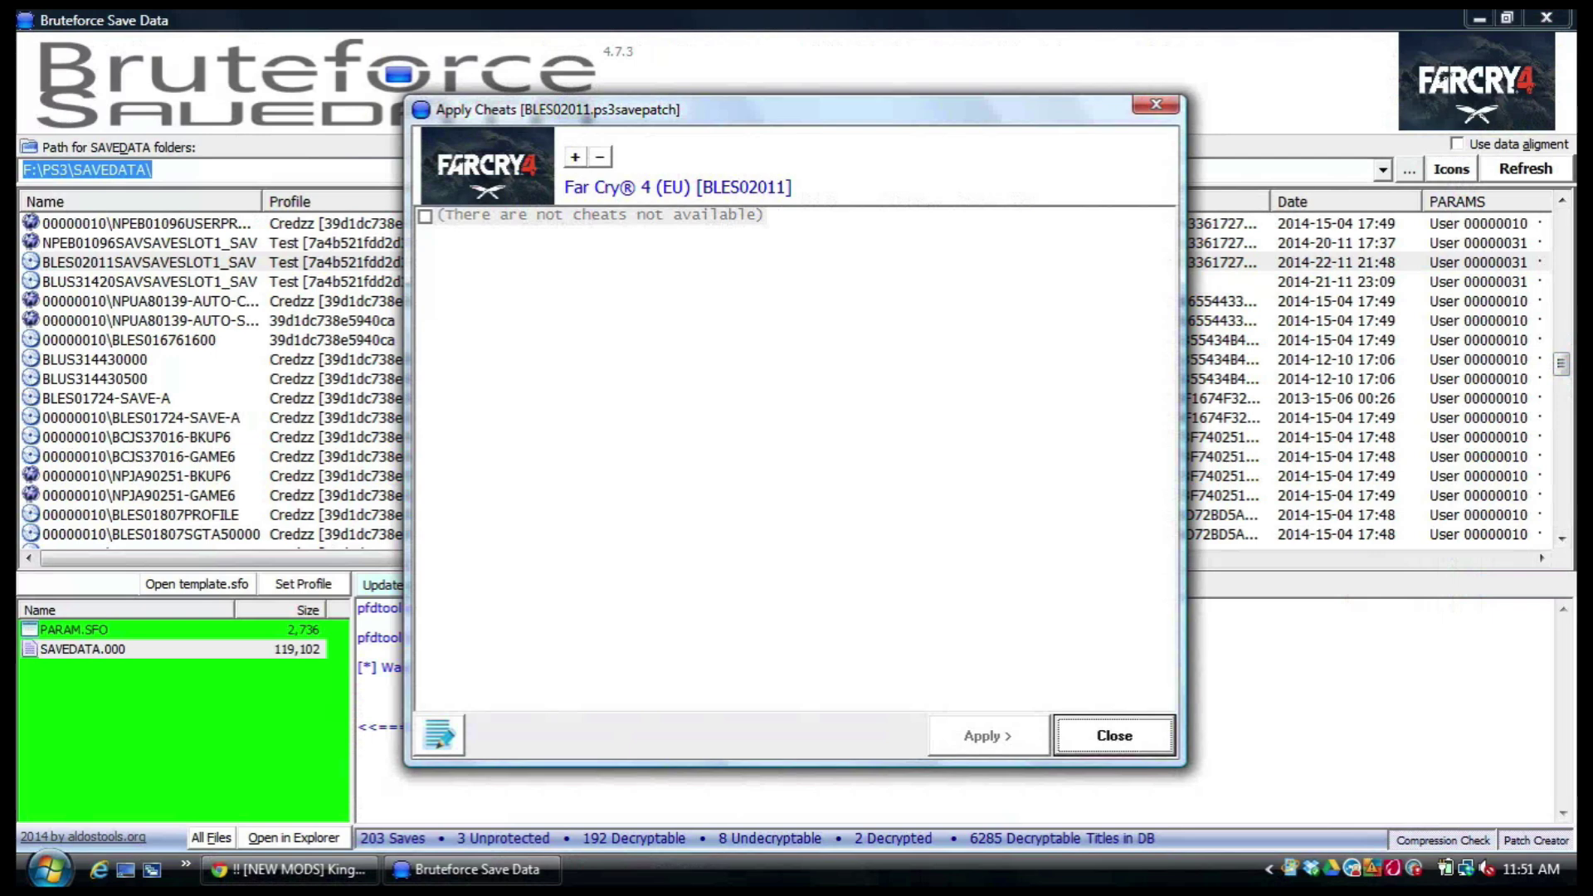
{"action": "left_click", "coordinate": [440, 734]}
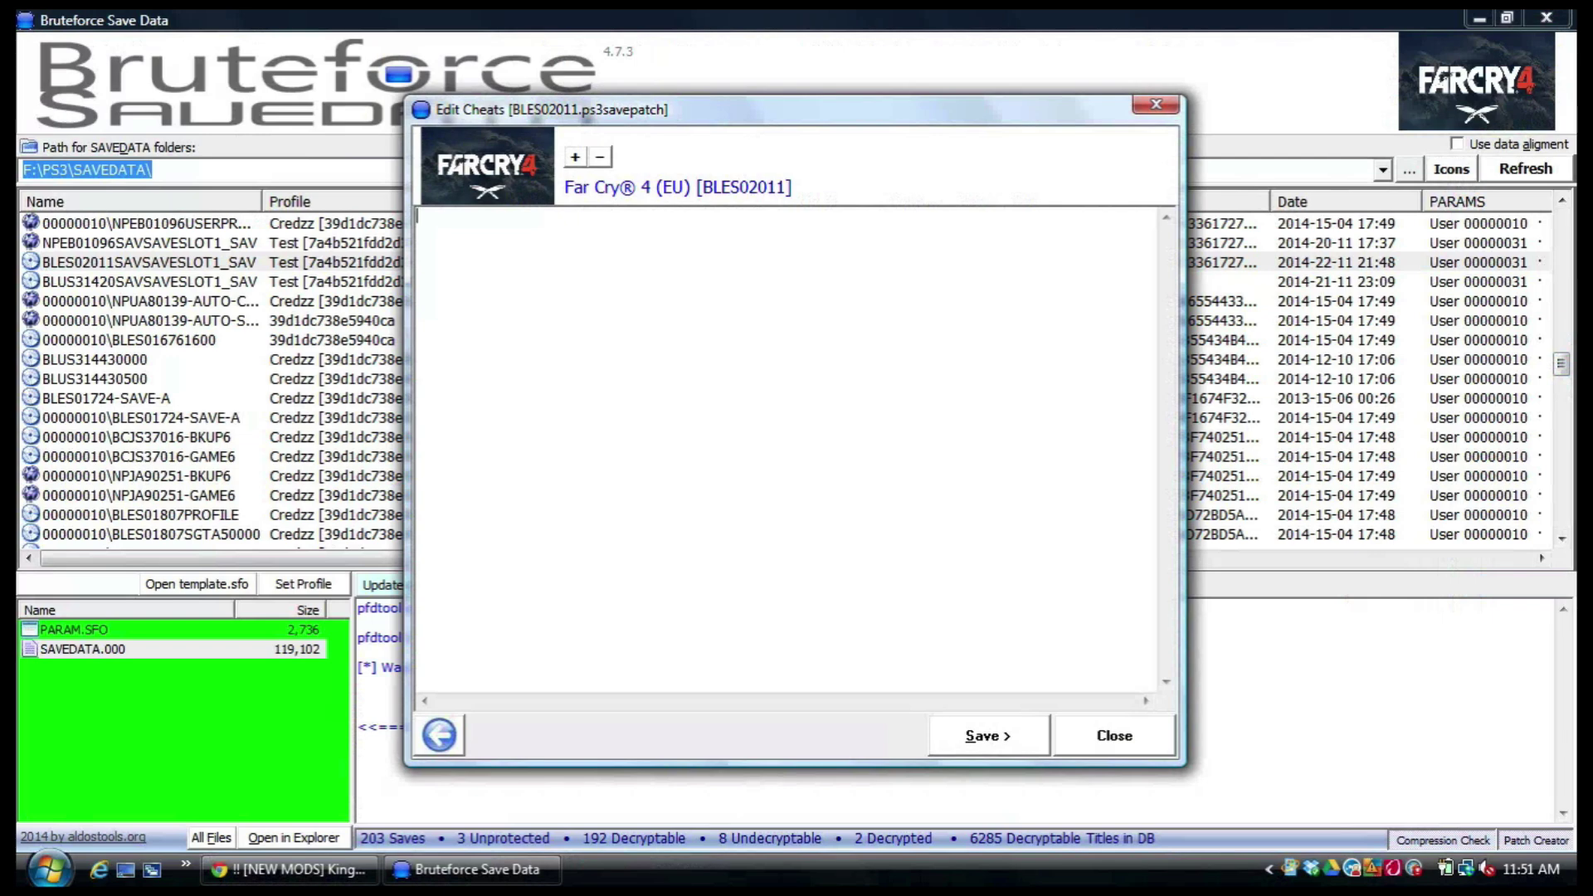
{"action": "key", "text": "Escape"}
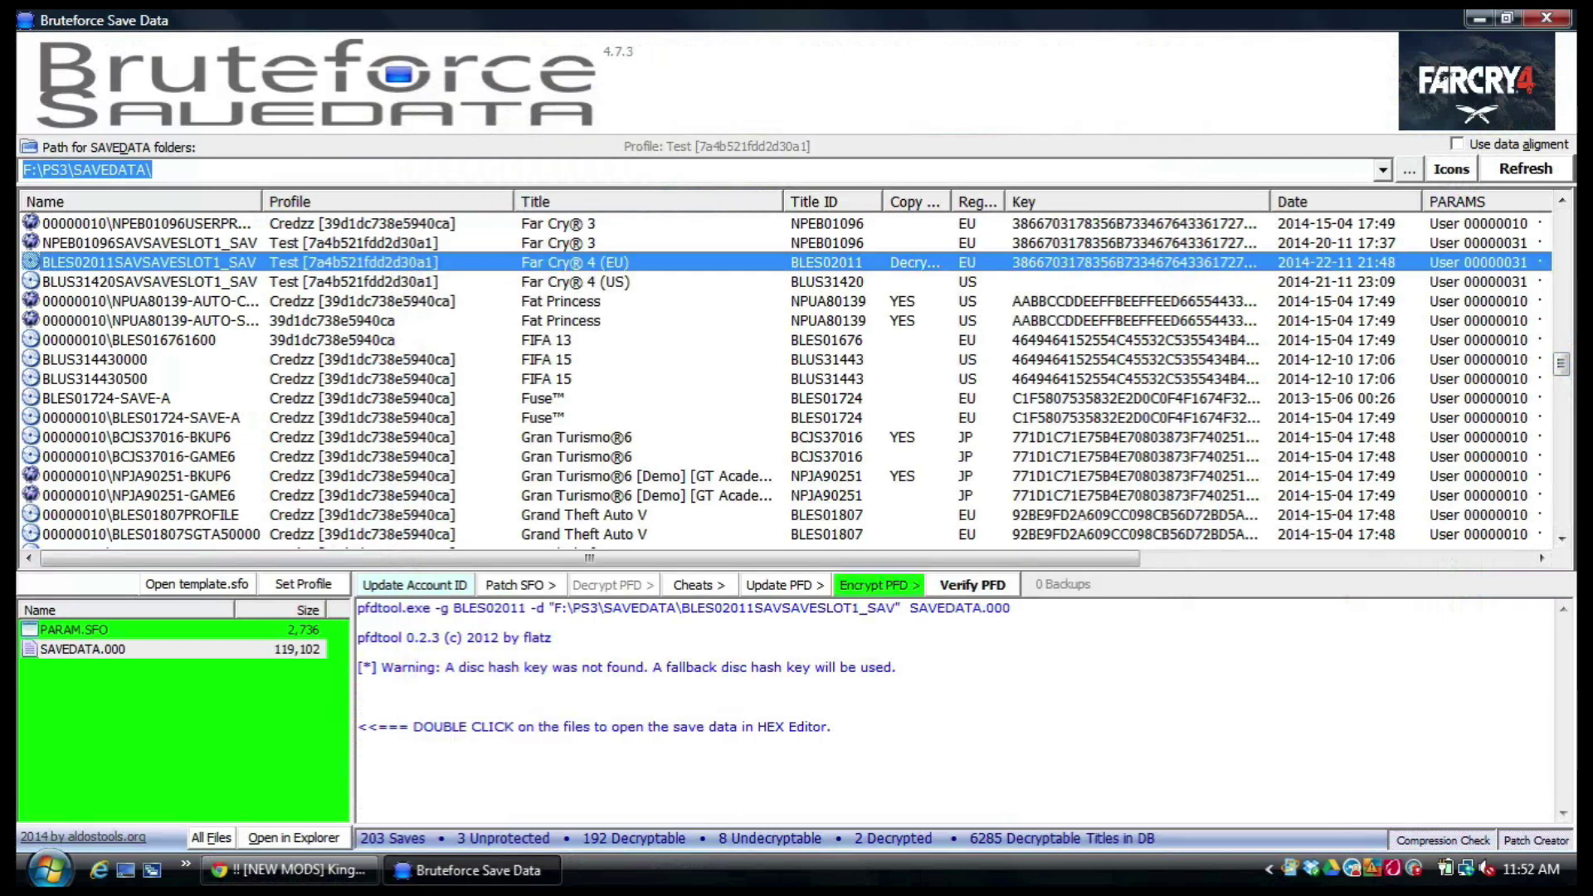
{"action": "left_click", "coordinate": [698, 585]}
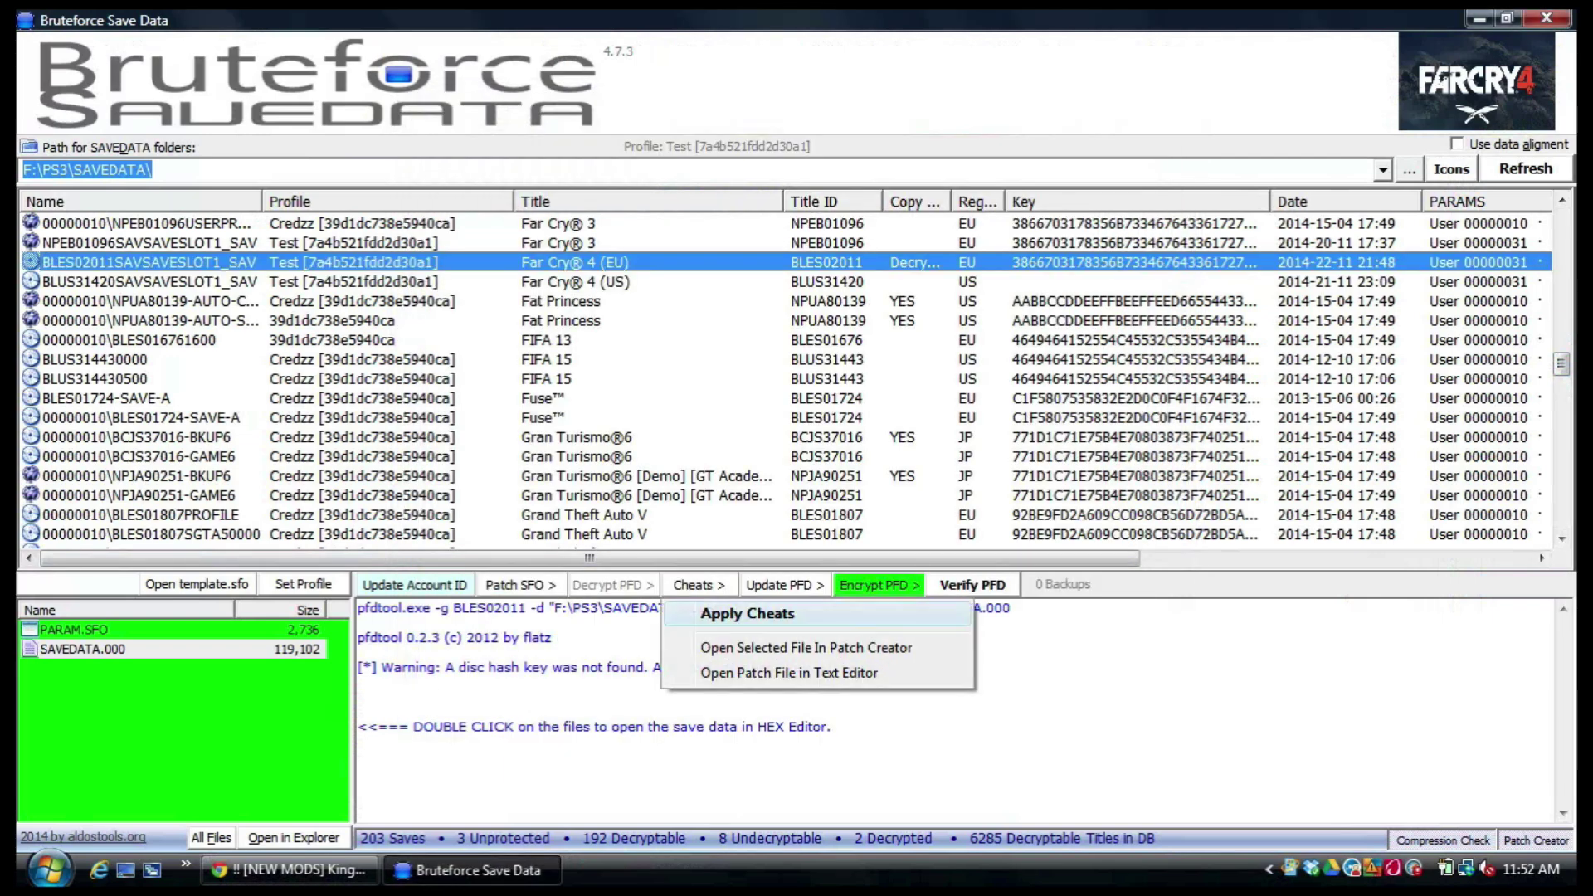
{"action": "left_click", "coordinate": [747, 613]}
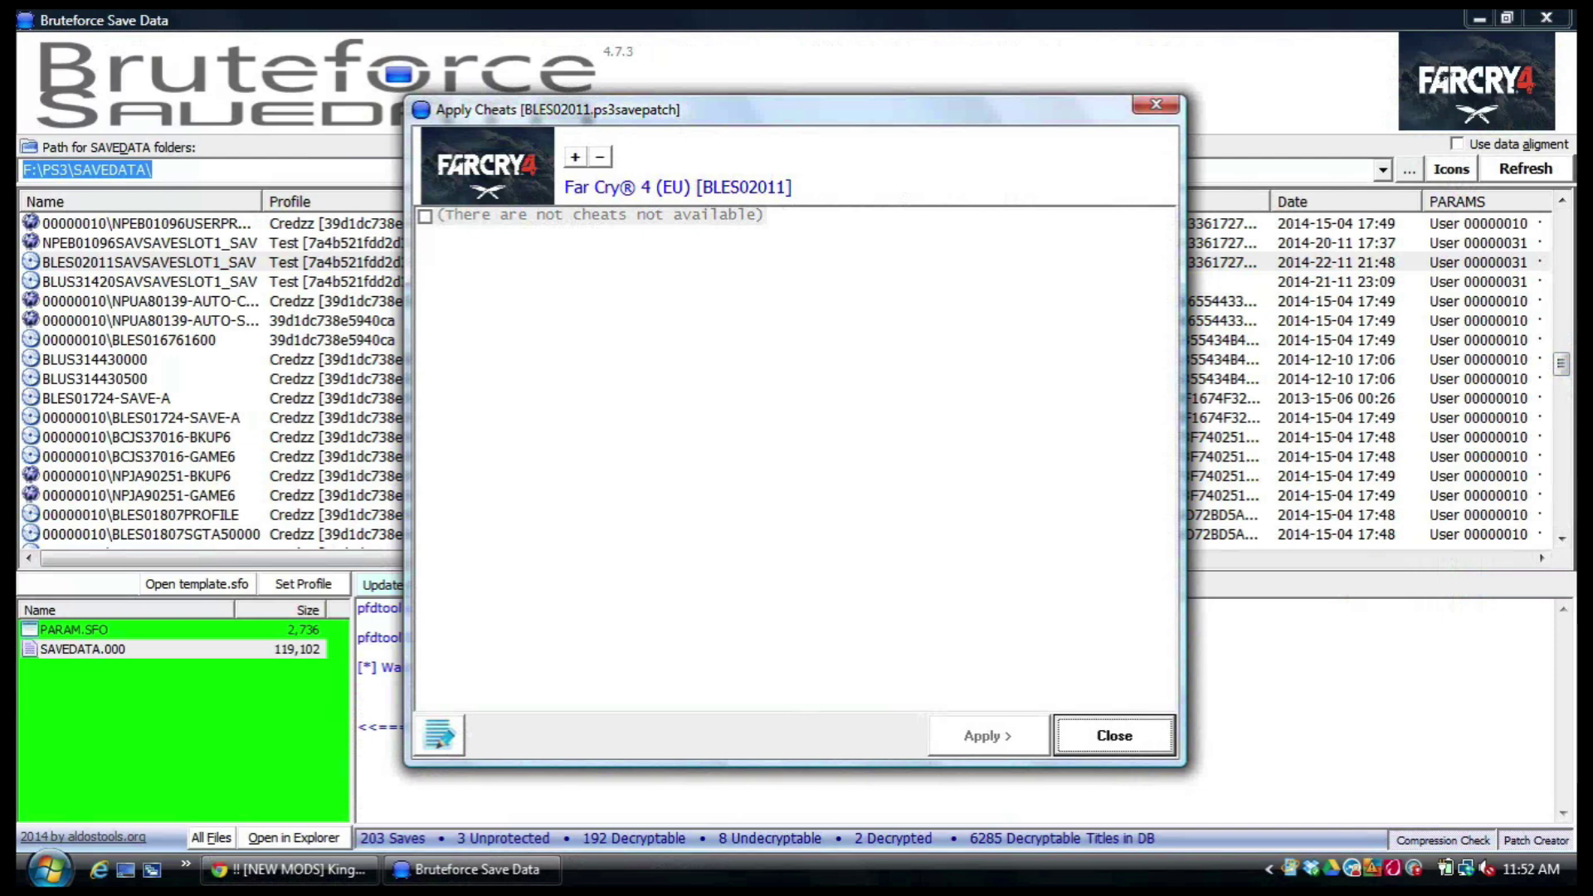
{"action": "key", "text": "Return"}
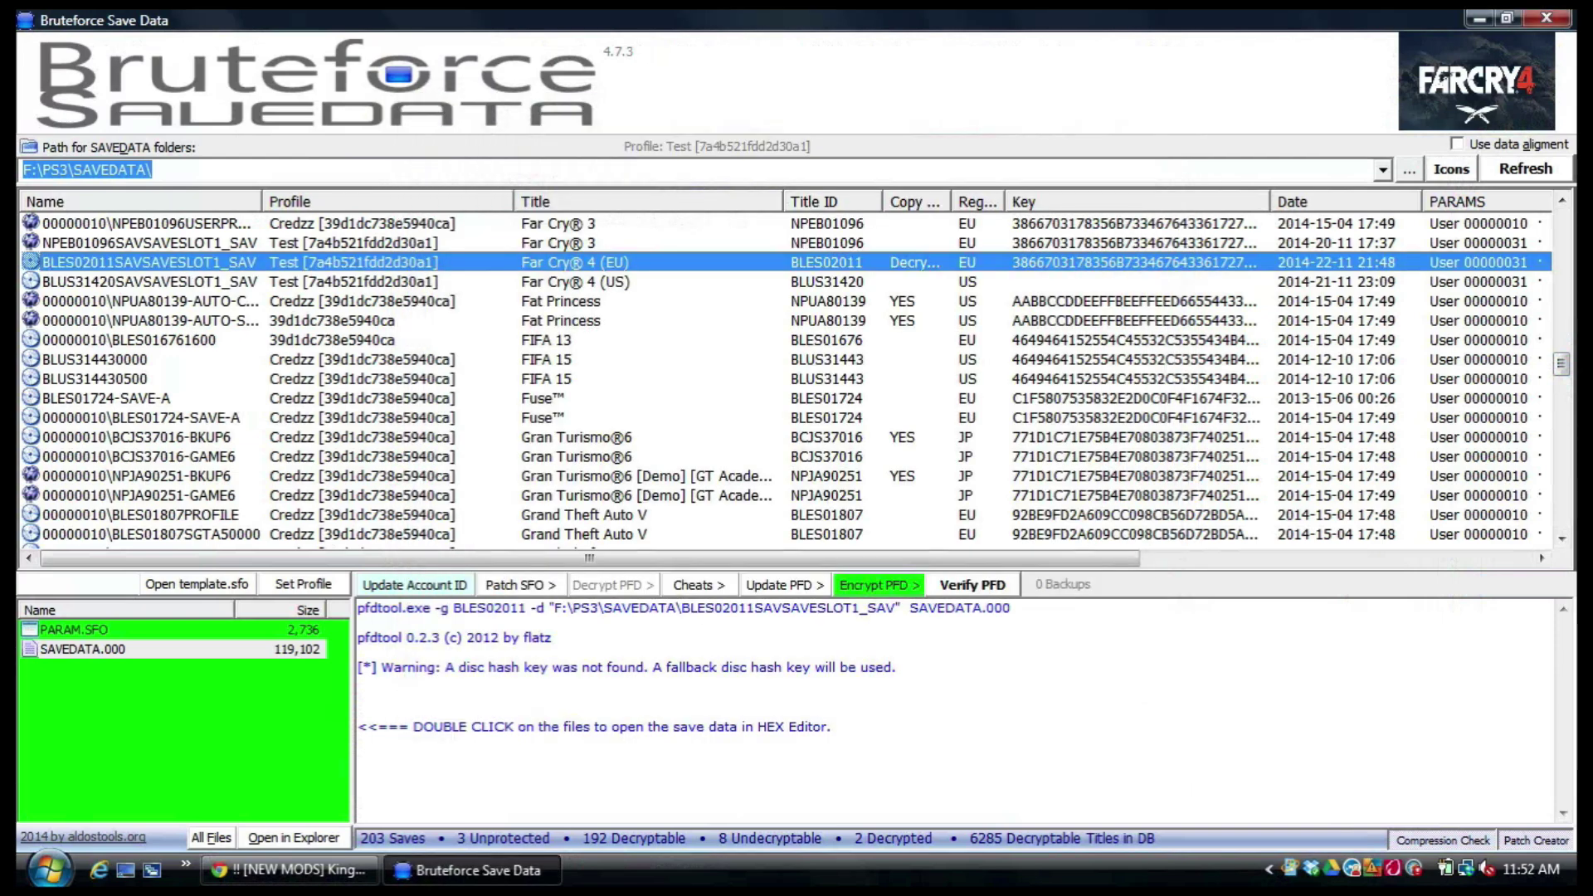
Encrypt the decrypted files of the Far Cry 4 (EU) save.
{"action": "left_click", "coordinate": [878, 585]}
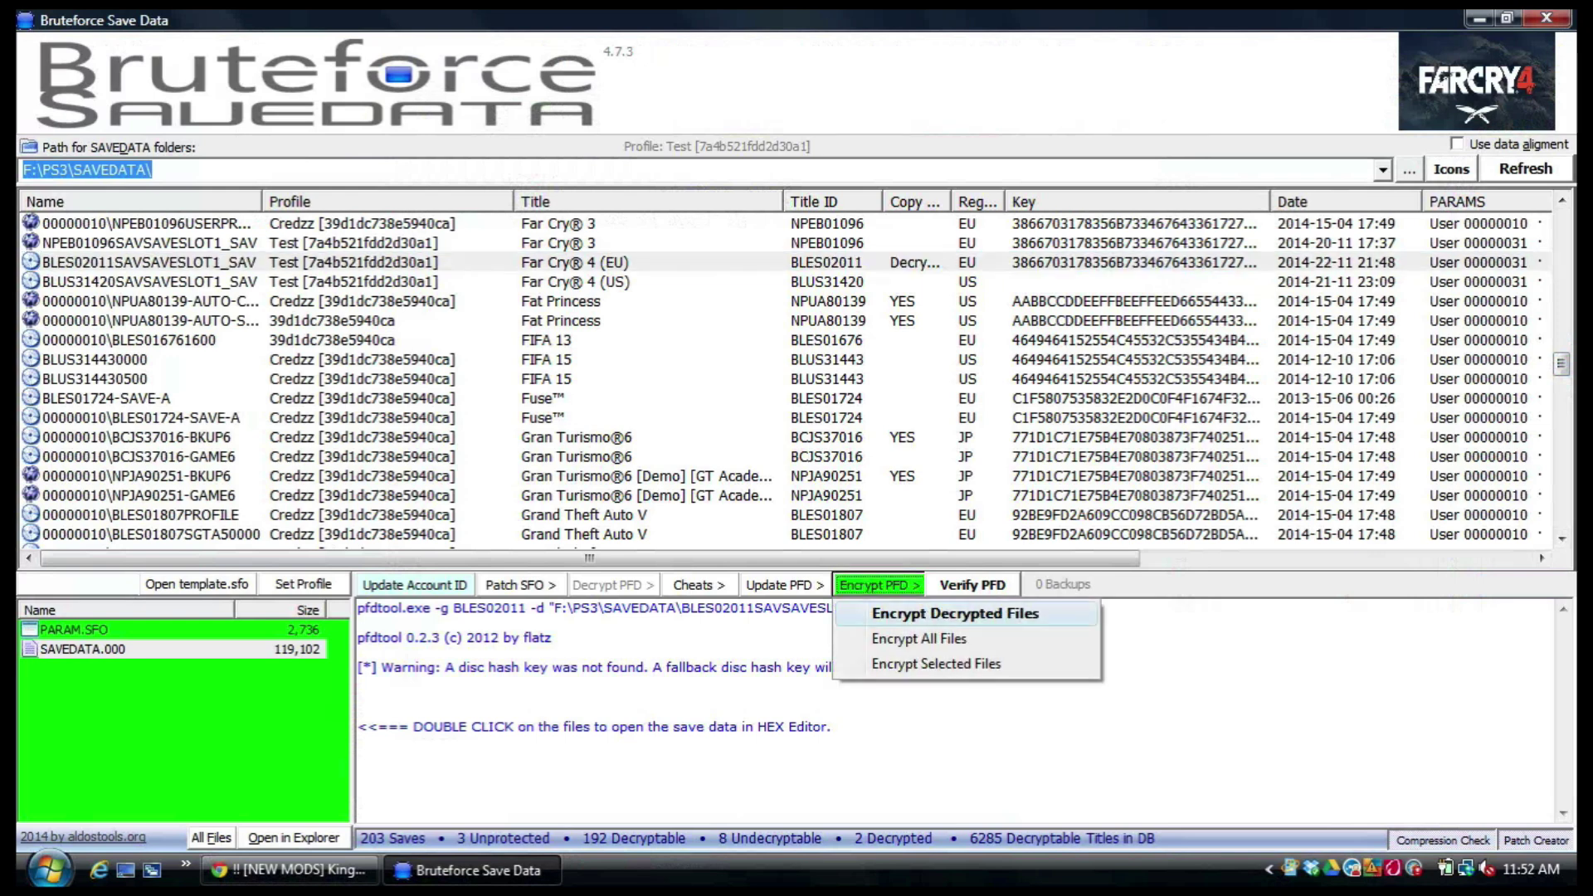
{"action": "left_click", "coordinate": [954, 614]}
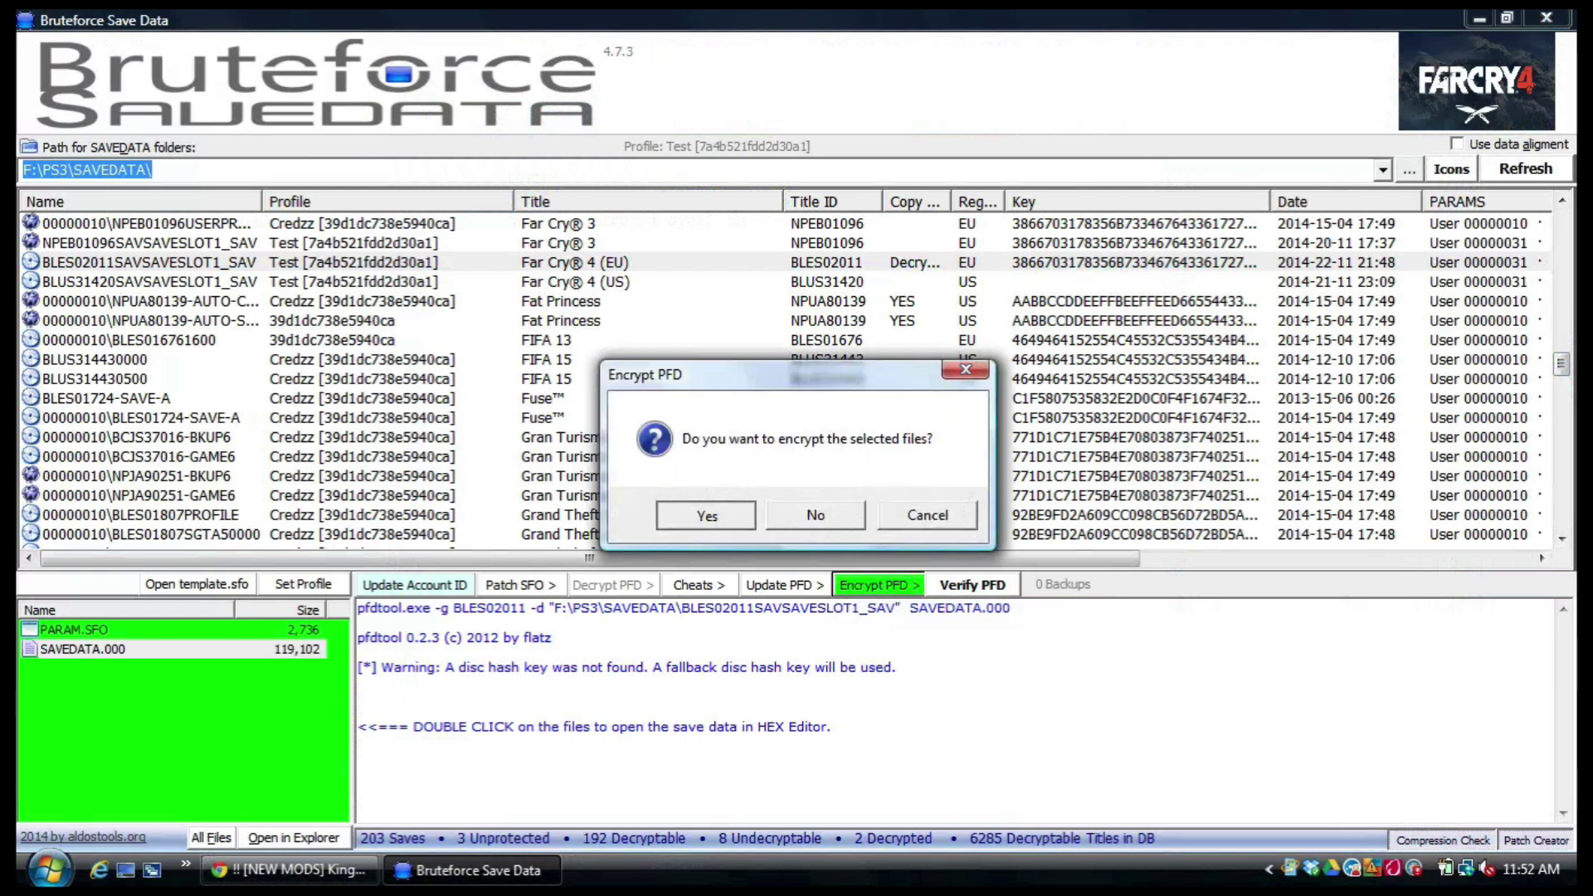
{"action": "left_click", "coordinate": [707, 515]}
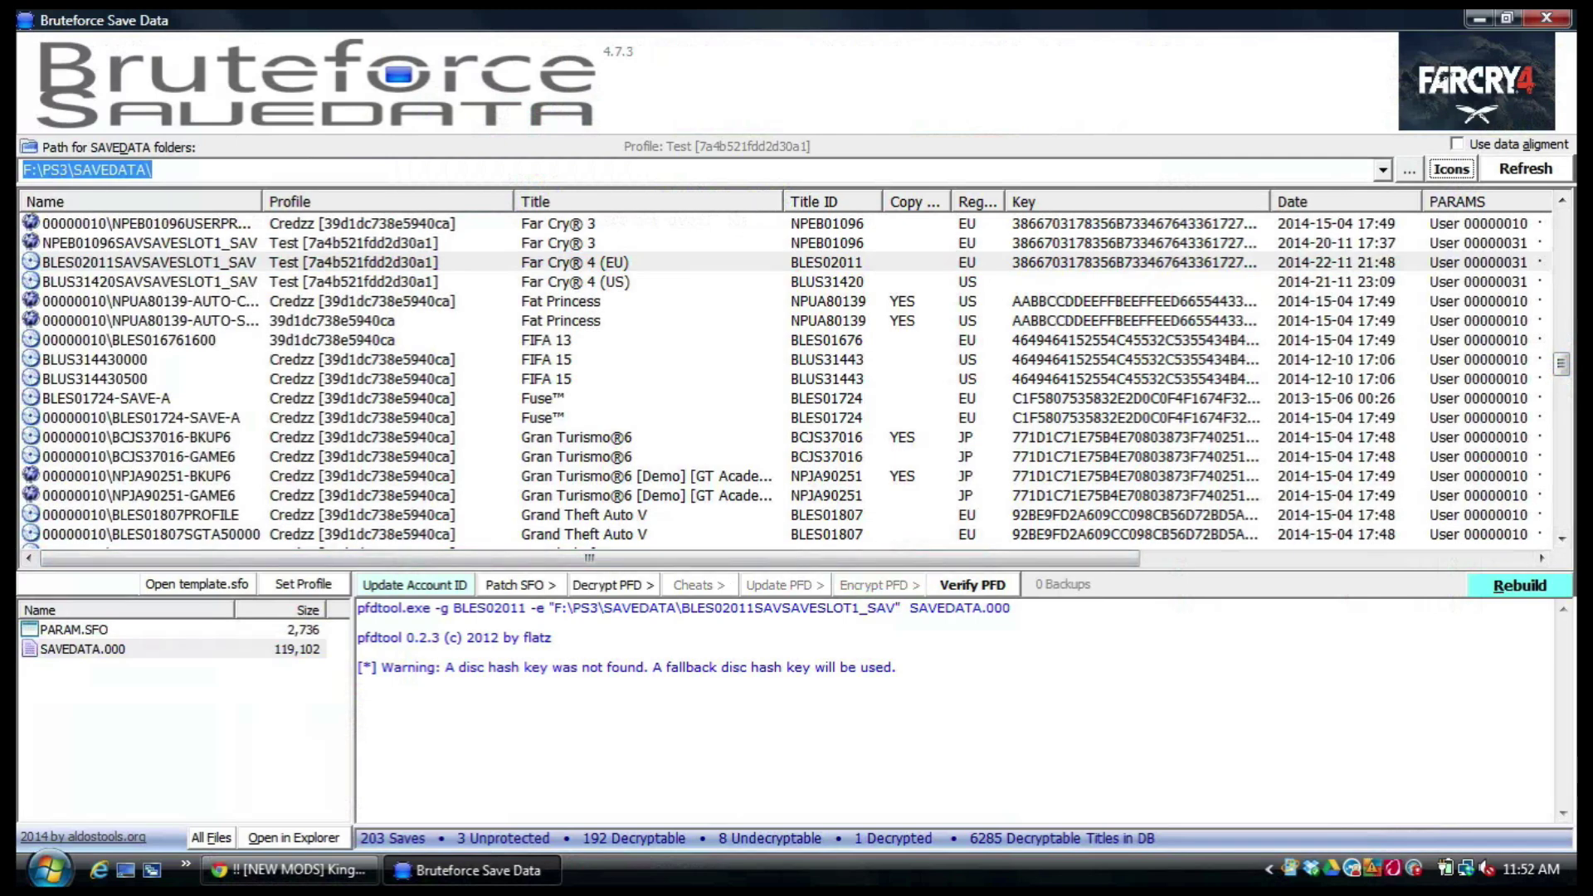
Switch to Chrome and look through the other Kingdom Hearts codes in the forum post, down to the Weapons Modifier section.
{"action": "left_click", "coordinate": [291, 869]}
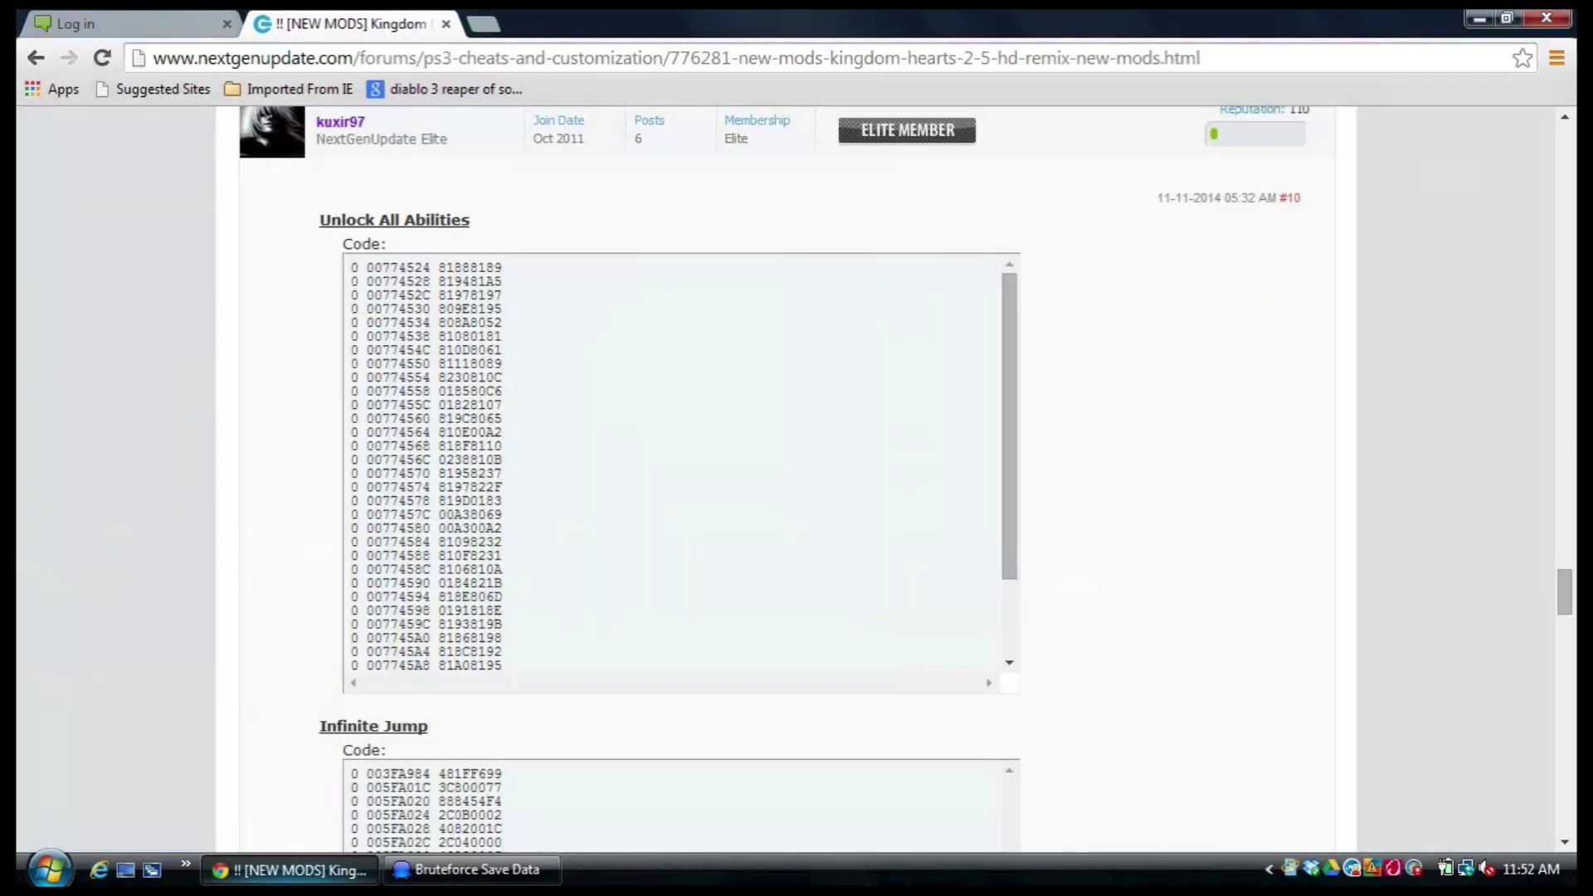
{"action": "scroll", "coordinate": [797, 477], "scroll_direction": "down", "scroll_amount": 5}
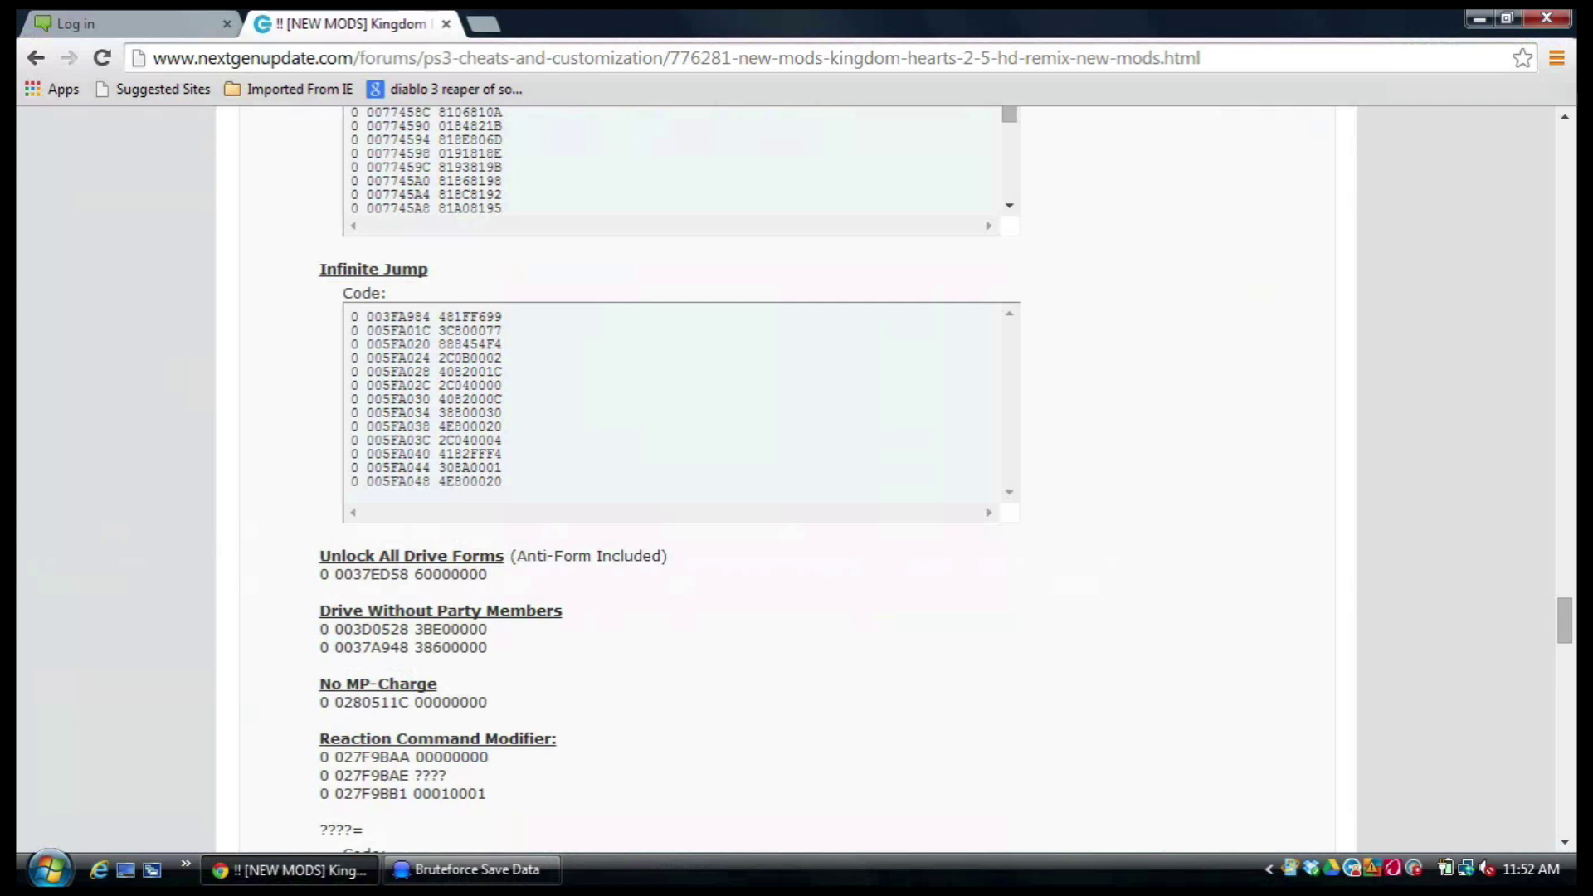
{"action": "left_click_drag", "start_coordinate": [1564, 621], "coordinate": [1565, 662]}
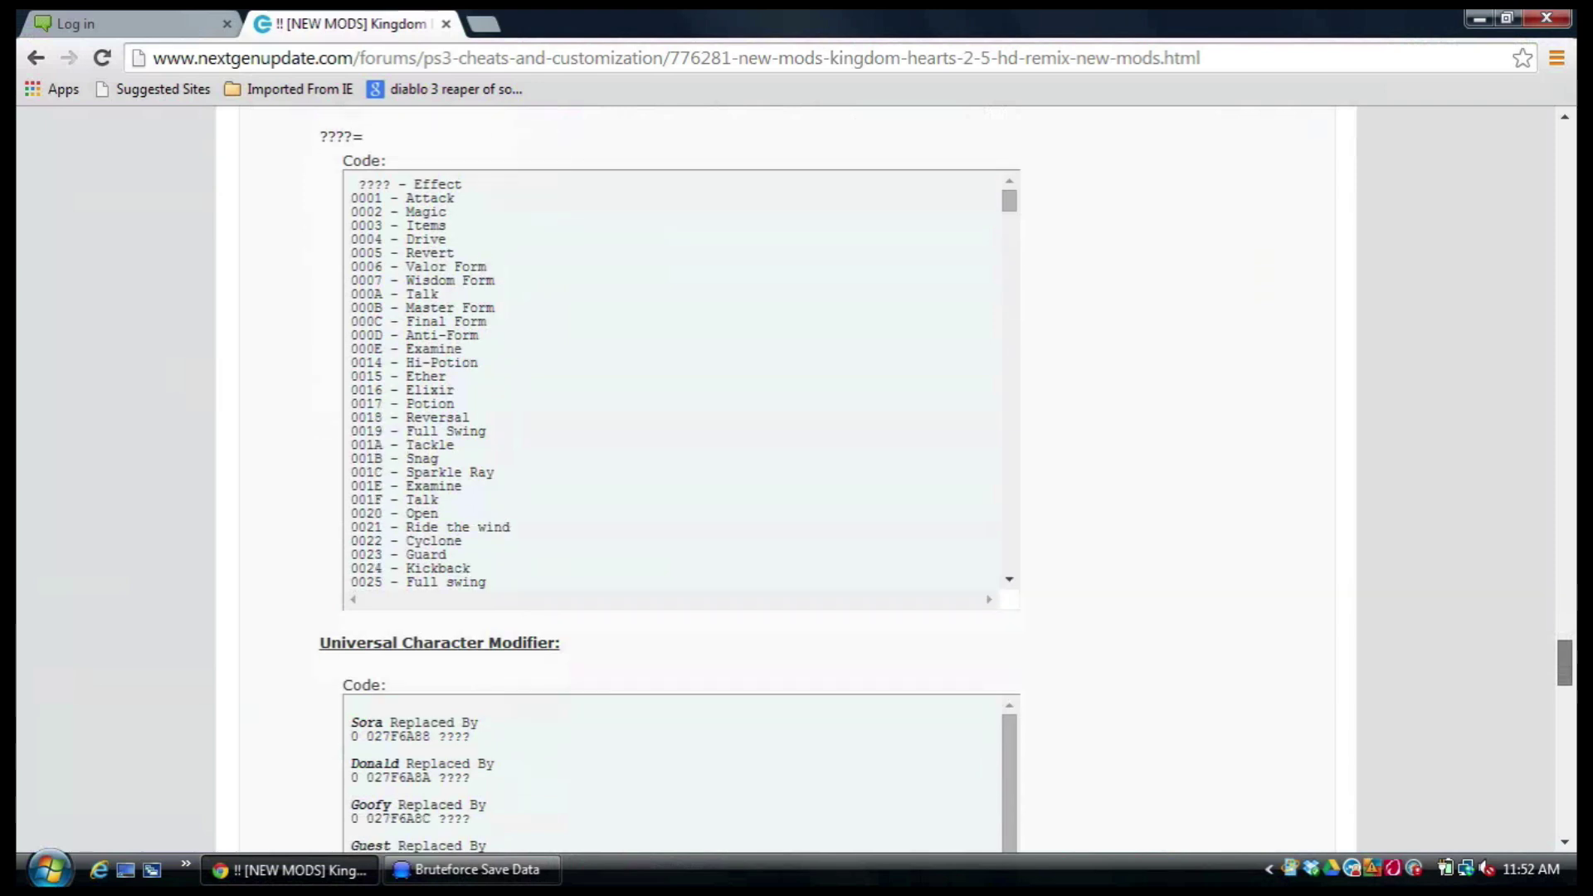
{"action": "left_click_drag", "start_coordinate": [1565, 662], "coordinate": [1565, 720]}
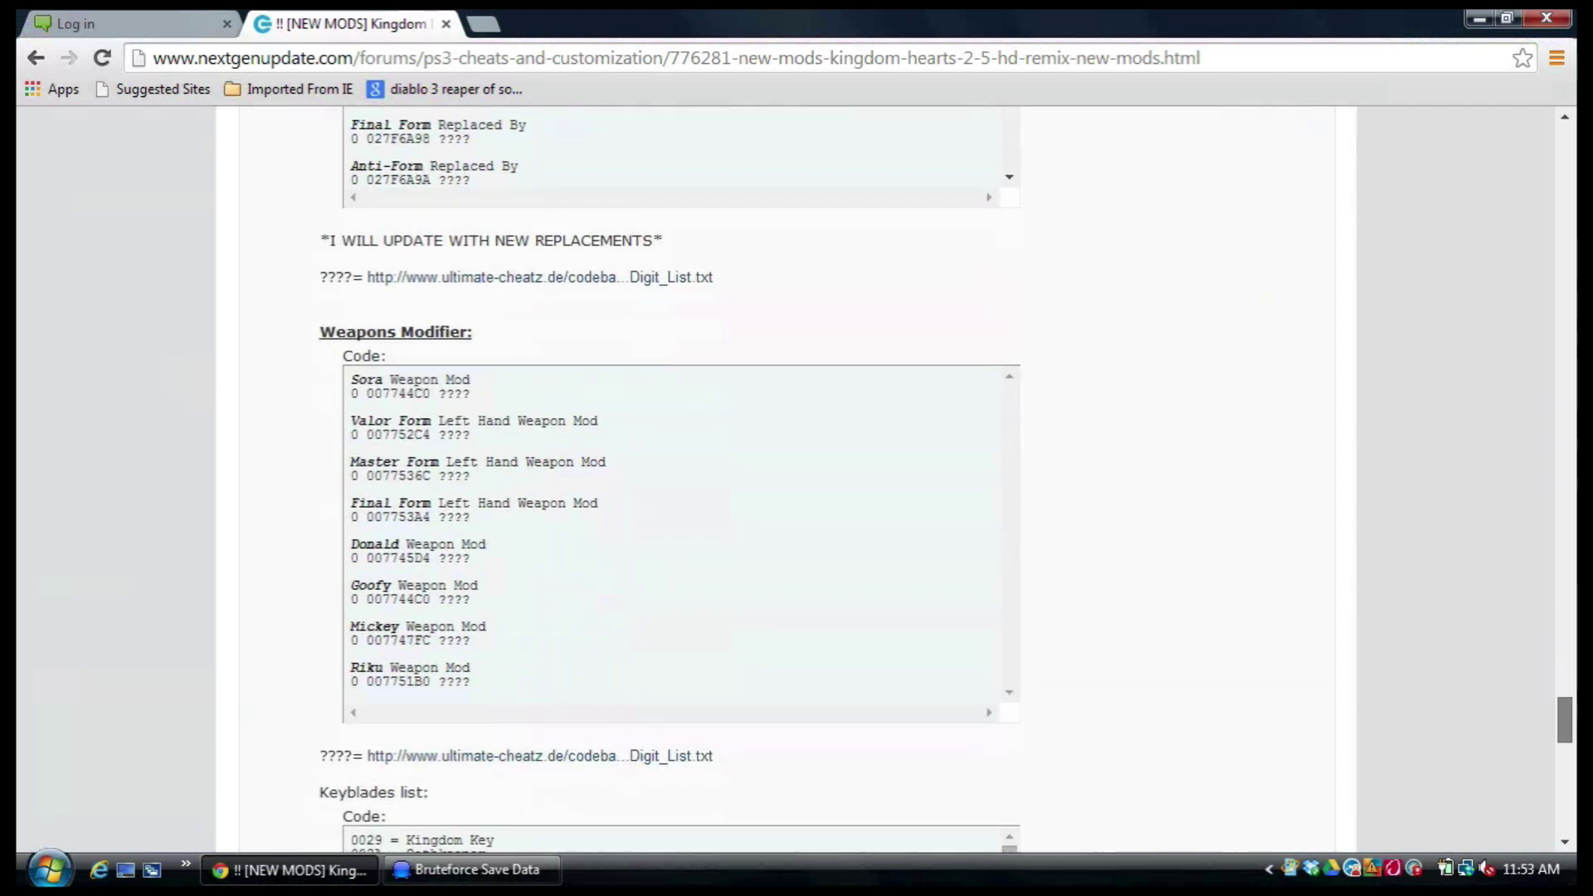